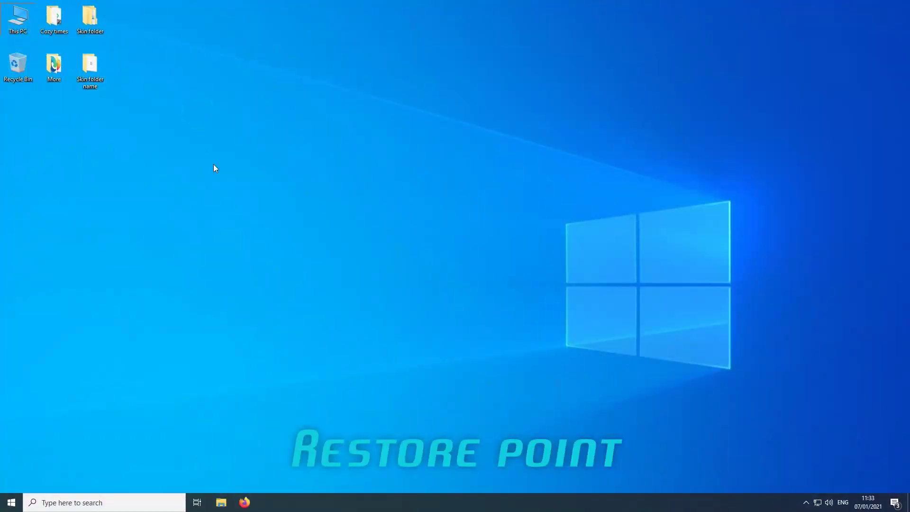
# Find the Create a restore point settings and turn on system protection for Local Disk (C:).
pyautogui.click(12, 501)
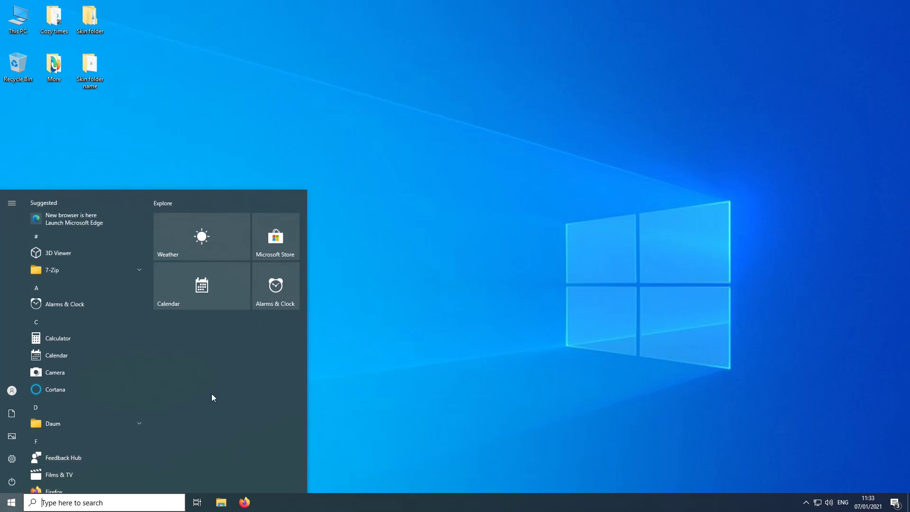
pyautogui.write('restore')
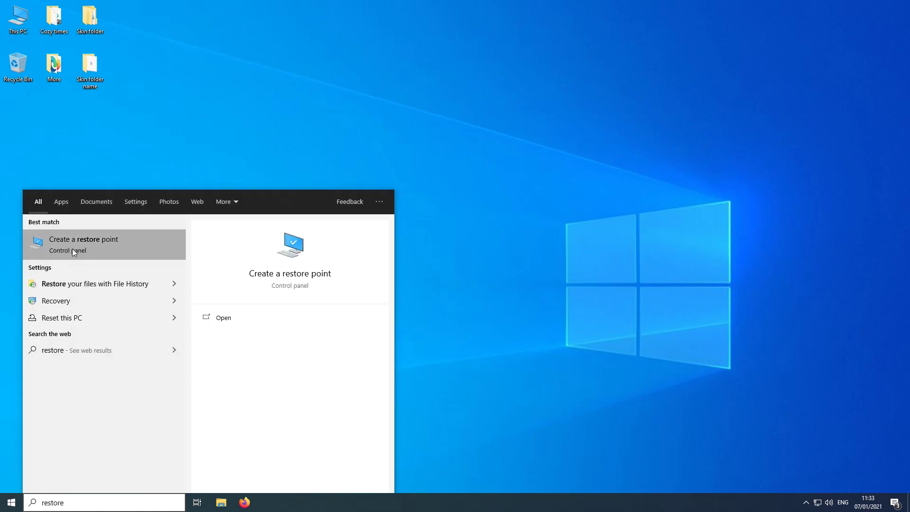
pyautogui.click(91, 248)
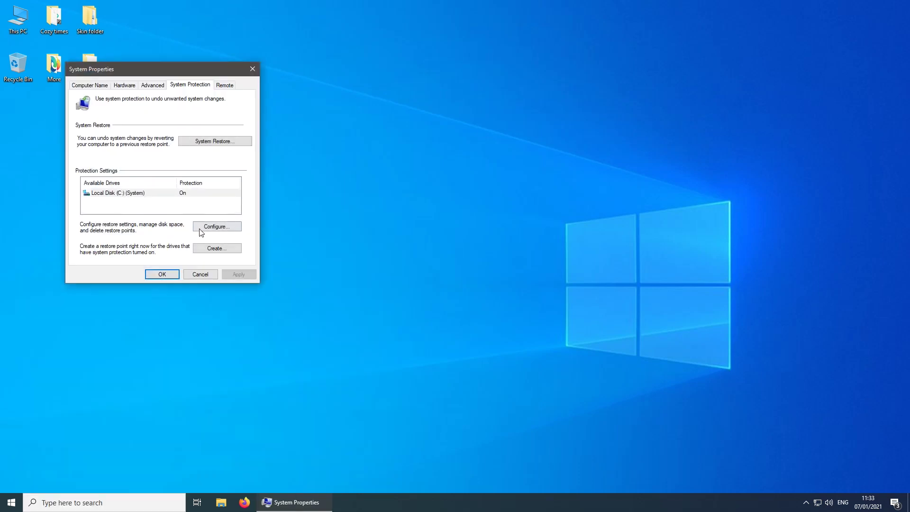
pyautogui.click(218, 230)
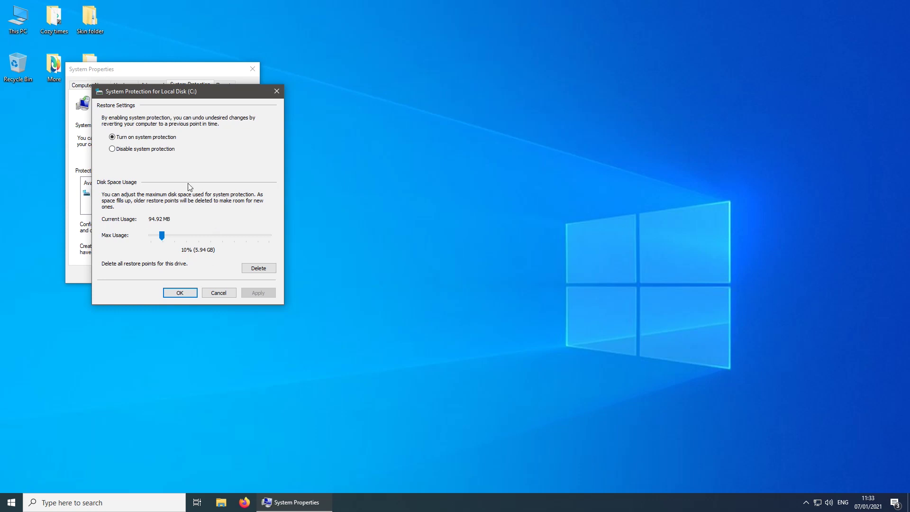
pyautogui.click(143, 139)
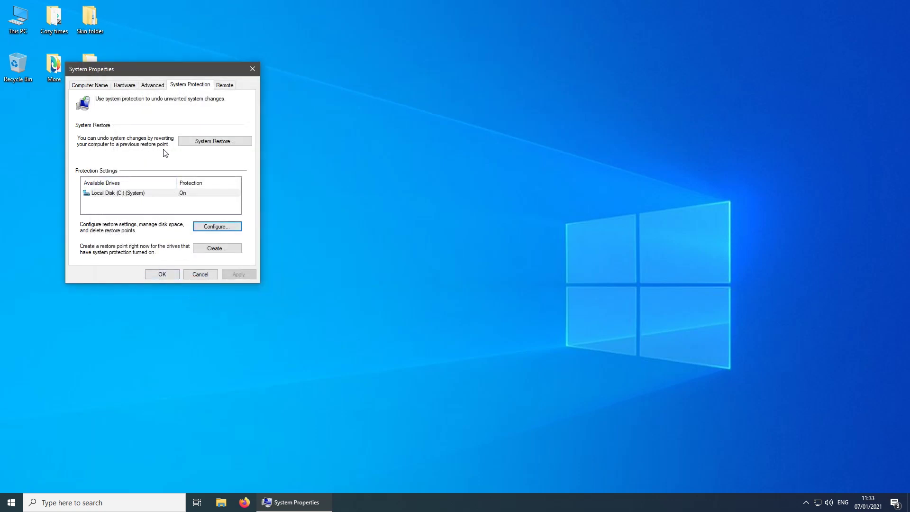
# Create a restore point with the description Clean2.
pyautogui.click(217, 249)
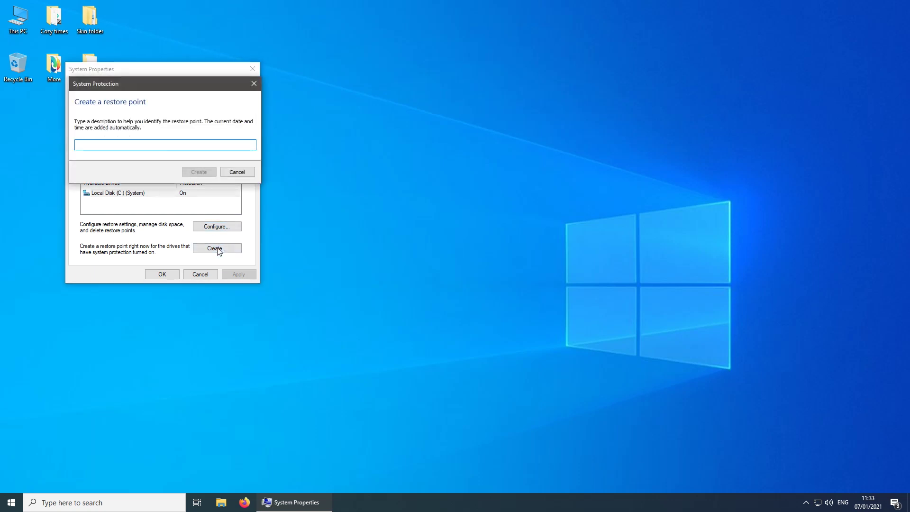
pyautogui.click(122, 136)
pyautogui.write('Clean2')
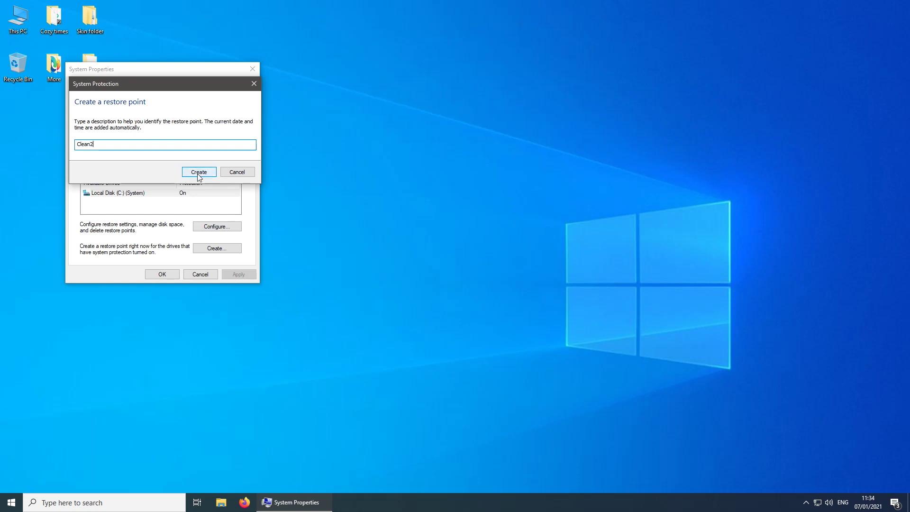
pyautogui.click(198, 172)
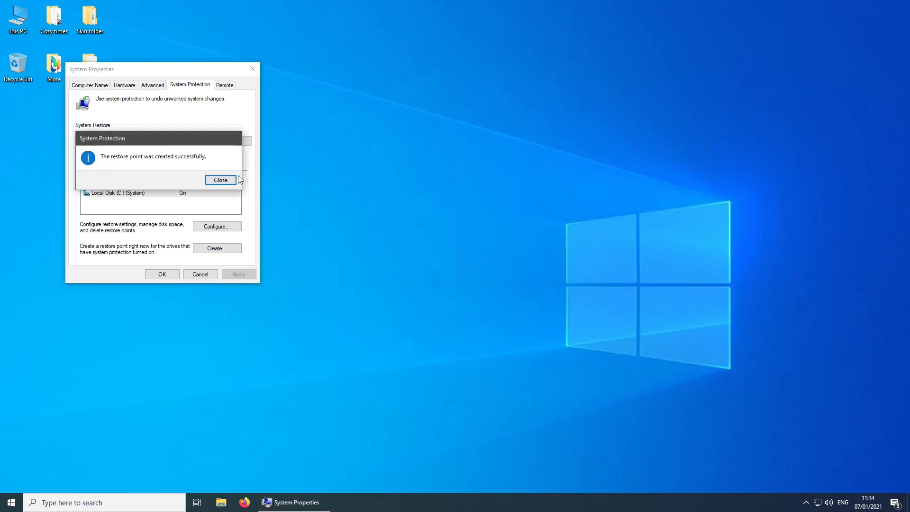
pyautogui.click(216, 182)
# Start System Restore and select the Clean2 restore point in the list of available points.
pyautogui.click(215, 142)
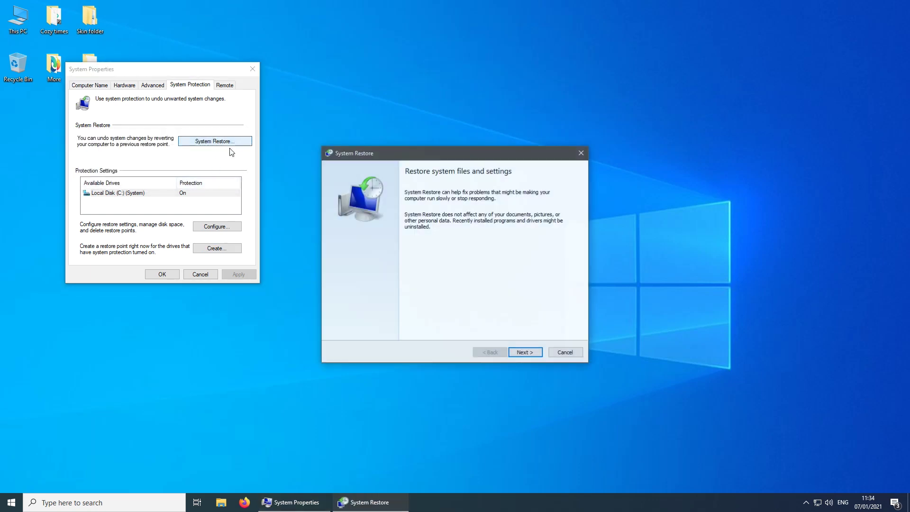
pyautogui.click(523, 352)
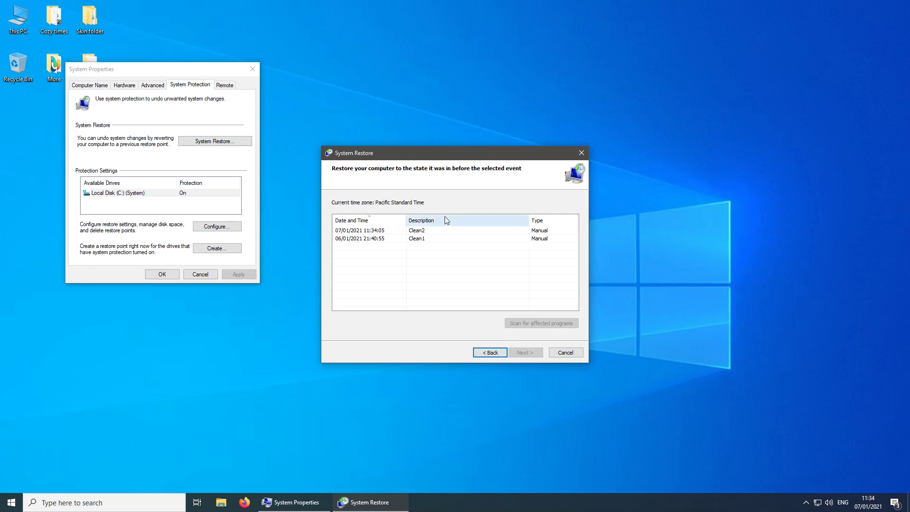
pyautogui.click(411, 233)
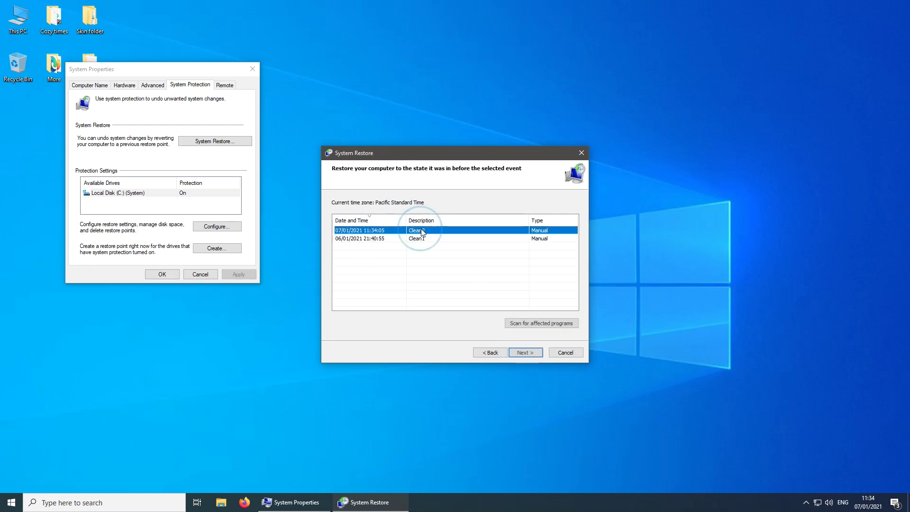
pyautogui.click(521, 355)
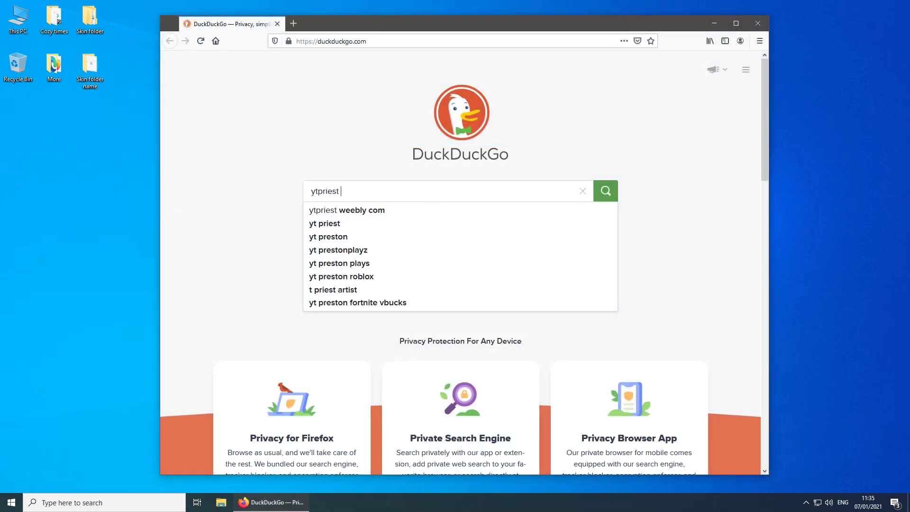
# Search the web in Firefox for "ytpriest weebly com" and open the YTPRIEST website.
pyautogui.write('wee')
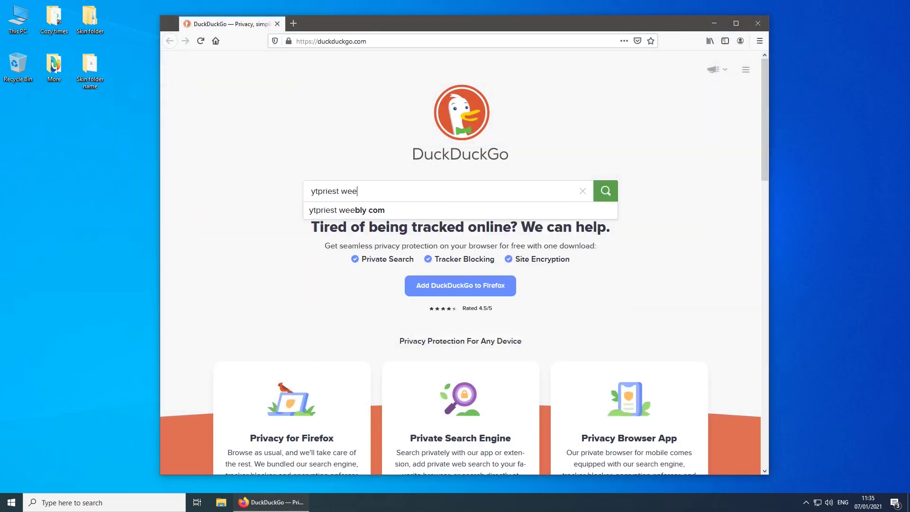
pyautogui.press('Down')
pyautogui.press('Return')
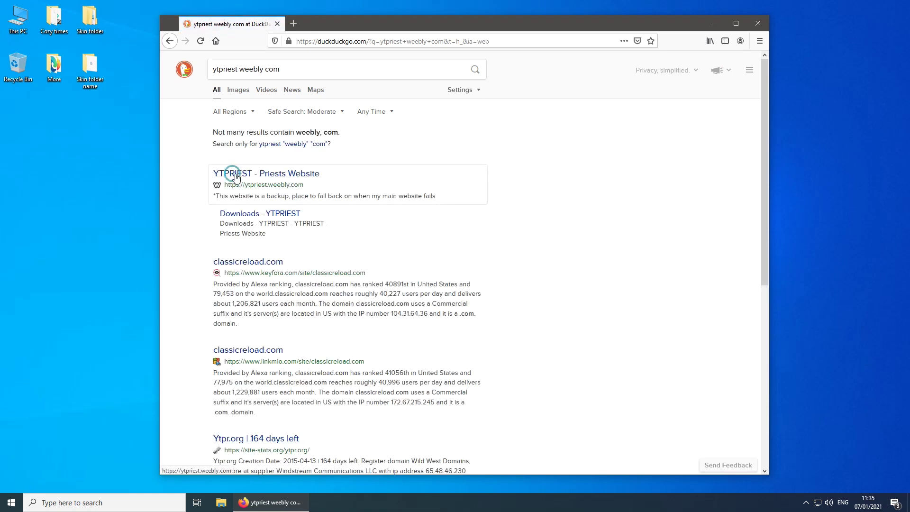
pyautogui.click(245, 176)
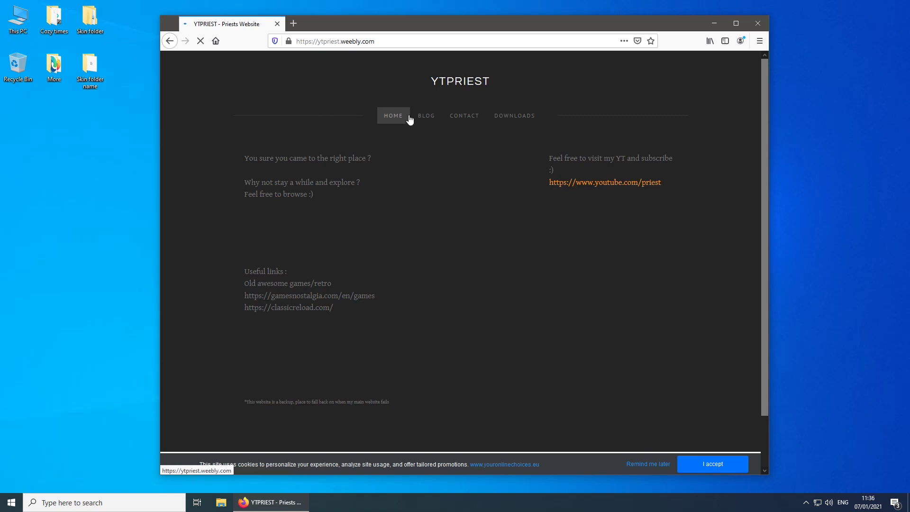
# Open the site's blog and look through the listed theme posts.
pyautogui.click(426, 120)
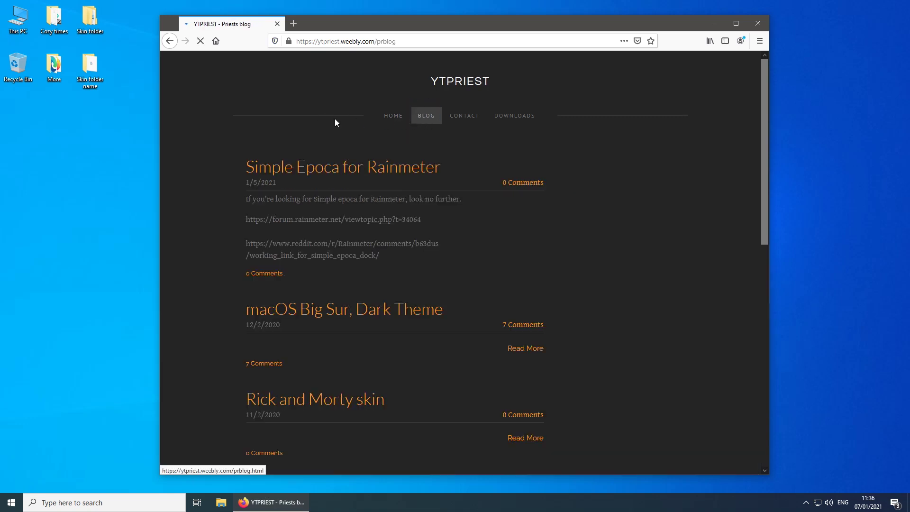
pyautogui.scroll(-7, 202, 154)
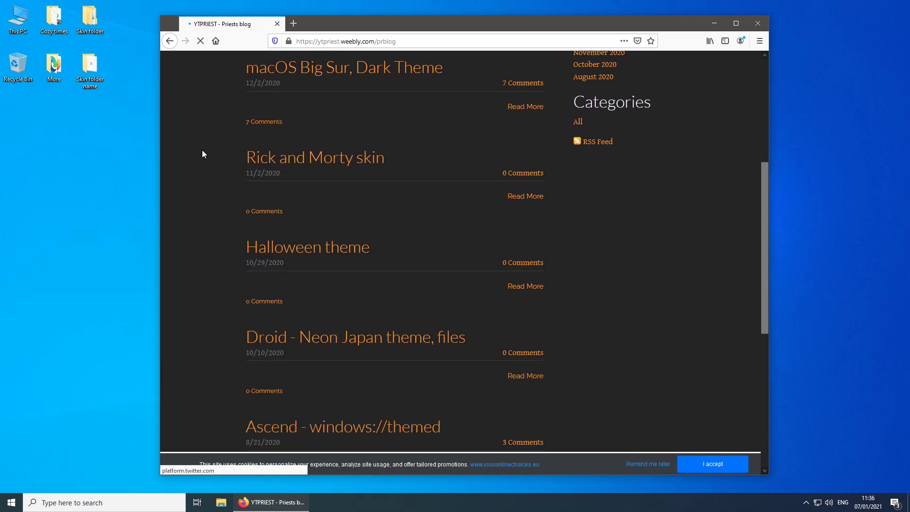
pyautogui.scroll(-6, 203, 154)
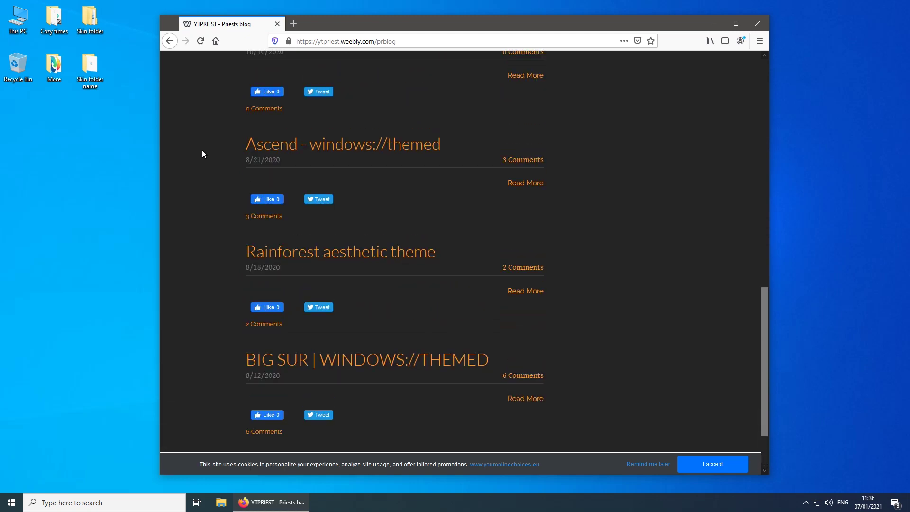
pyautogui.scroll(3, 202, 154)
pyautogui.scroll(10, 202, 154)
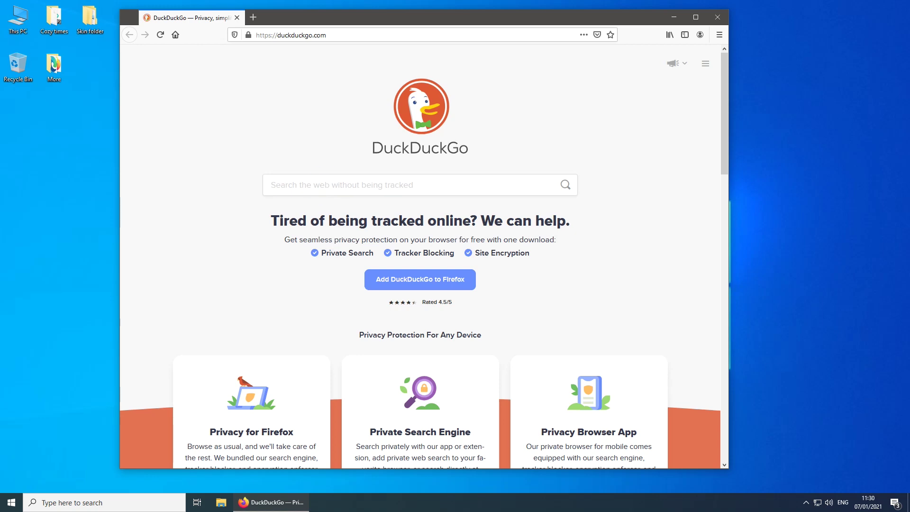
# Search the web for rainmeter and save the 4.3.1 Final Release installer from the official Rainmeter site.
pyautogui.write('rainmeter')
pyautogui.press('Return')
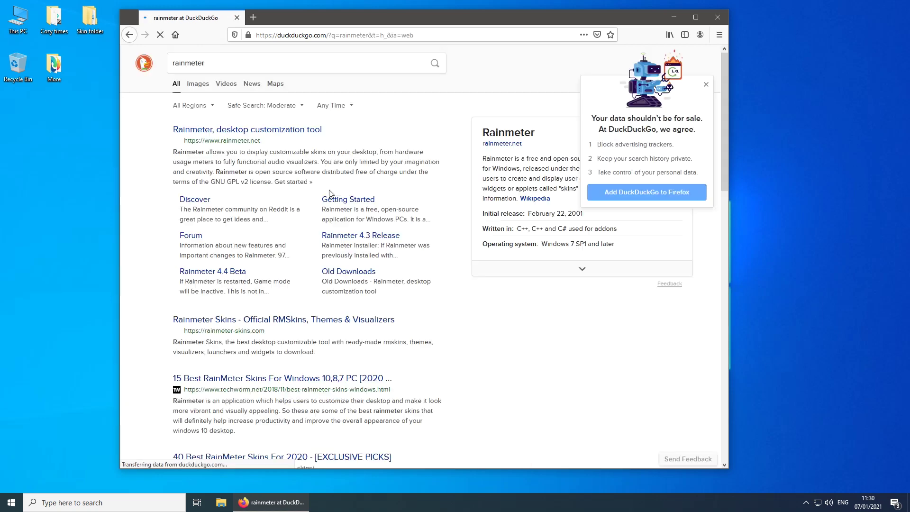
pyautogui.click(271, 130)
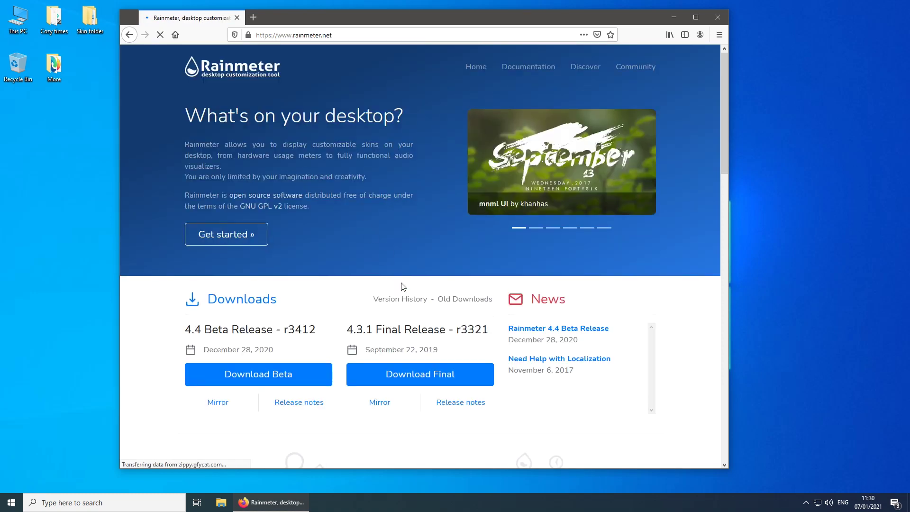
pyautogui.click(417, 377)
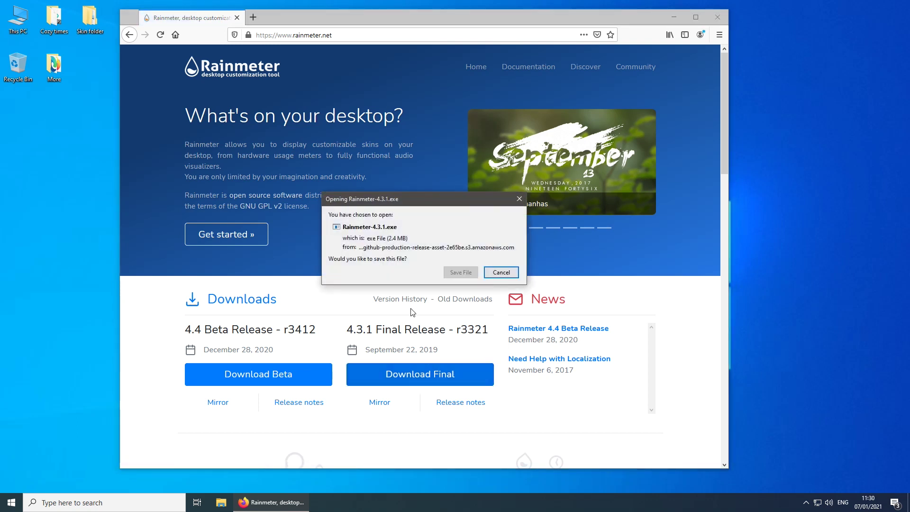
pyautogui.click(458, 274)
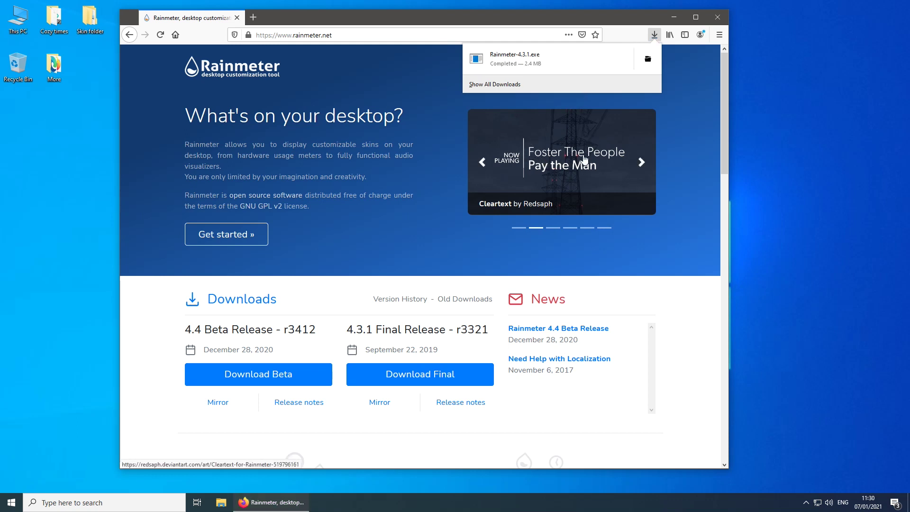
# Show the downloaded Rainmeter installer in its folder and create a desktop folder named "Skin folder name".
pyautogui.click(649, 61)
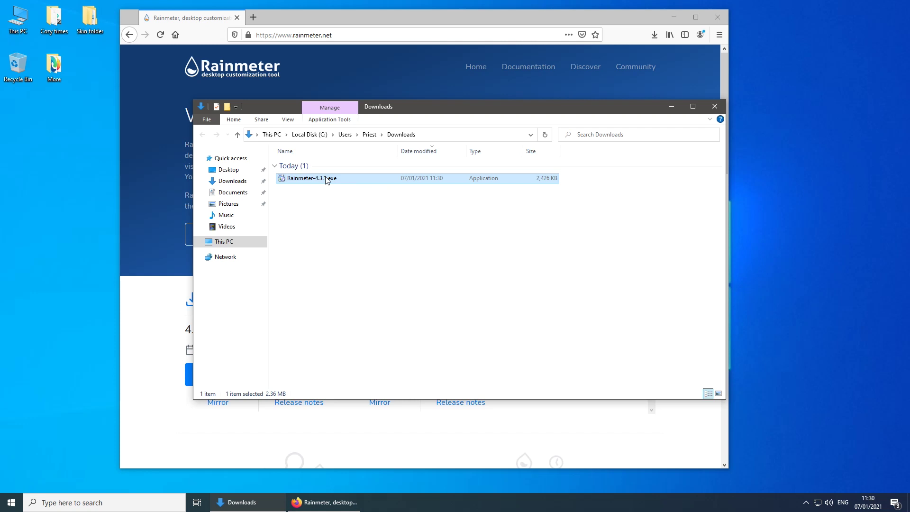
pyautogui.rightClick(59, 141)
pyautogui.moveTo(80, 217)
pyautogui.click(171, 216)
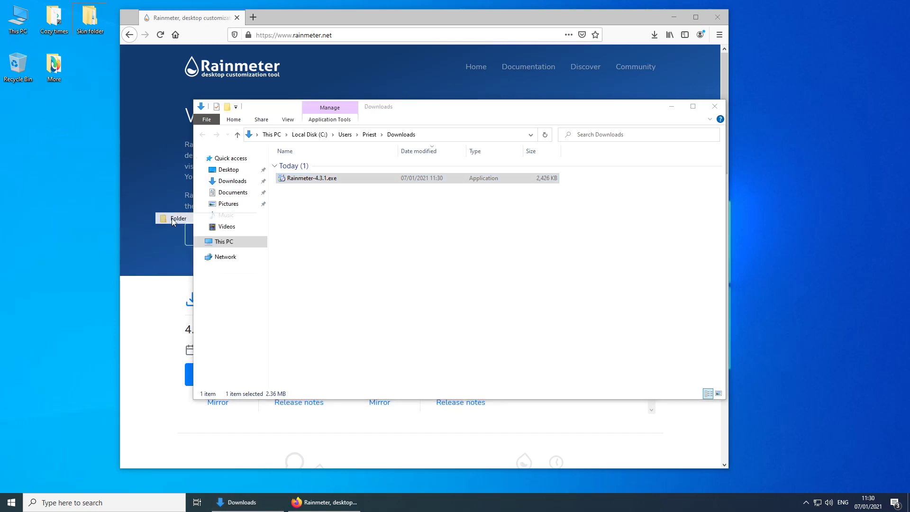
pyautogui.write('Skin folder name')
# Move Rainmeter-4.3.1.exe from Downloads into the desktop's "Skin folder name" folder and open that folder.
pyautogui.moveTo(310, 178); pyautogui.dragTo(52, 164)
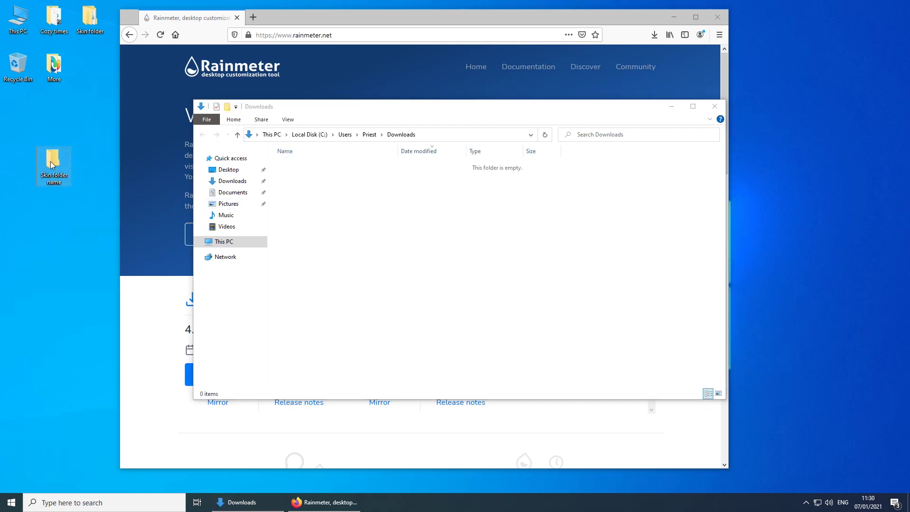
pyautogui.doubleClick(53, 162)
pyautogui.click(318, 178)
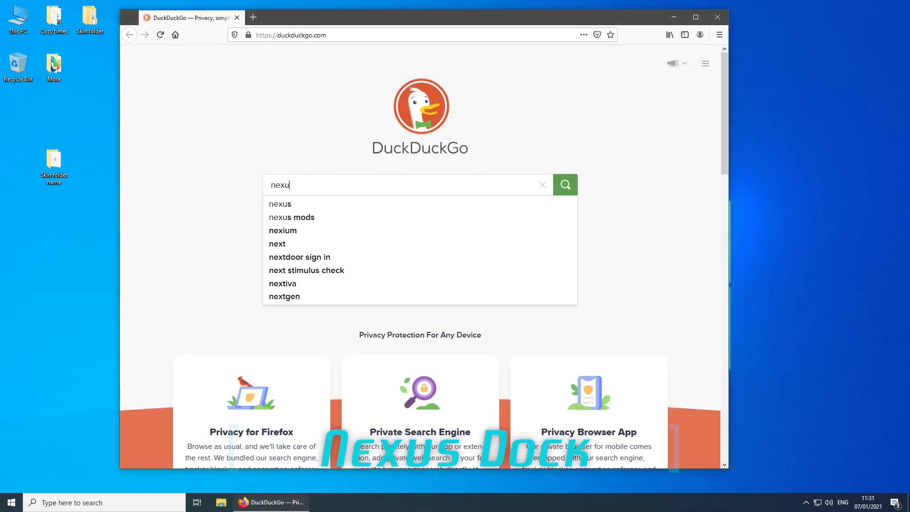
# Search the web in Firefox for "nexus dock" and open the Winstep Nexus Dock page.
pyautogui.write('dock')
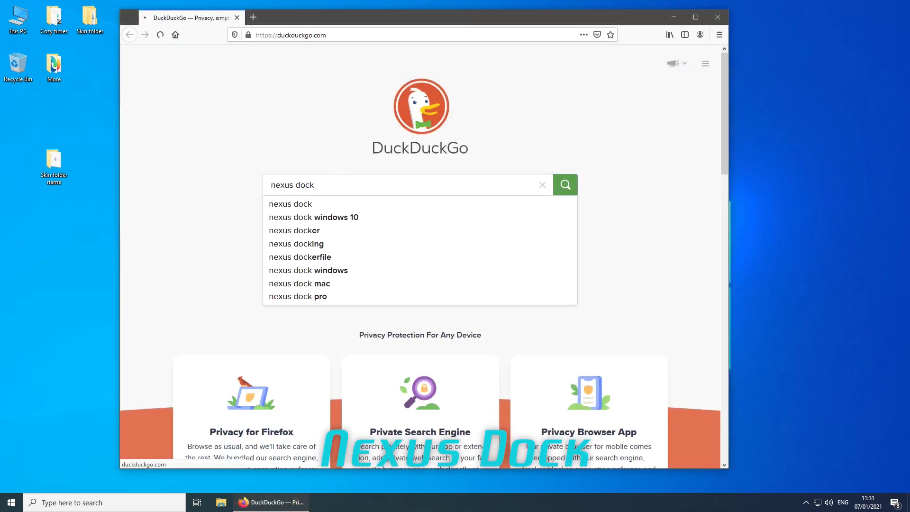
pyautogui.press('Return')
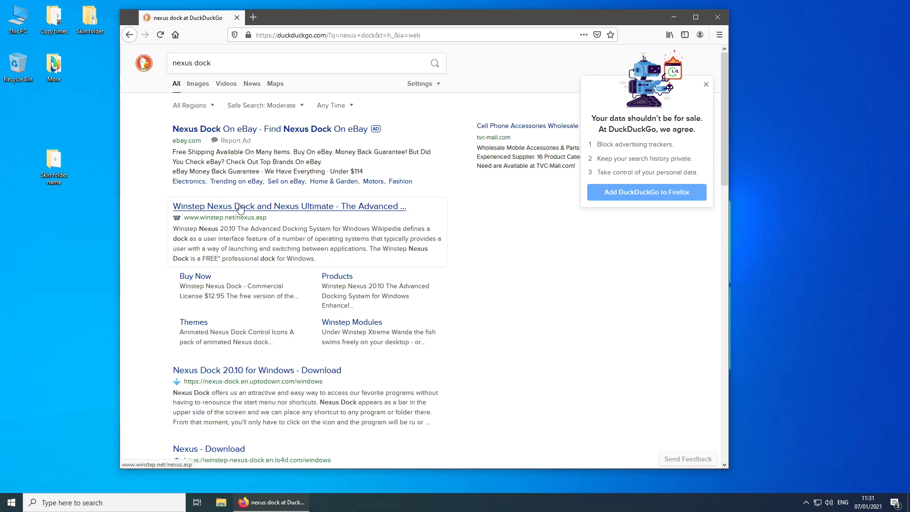
pyautogui.click(256, 207)
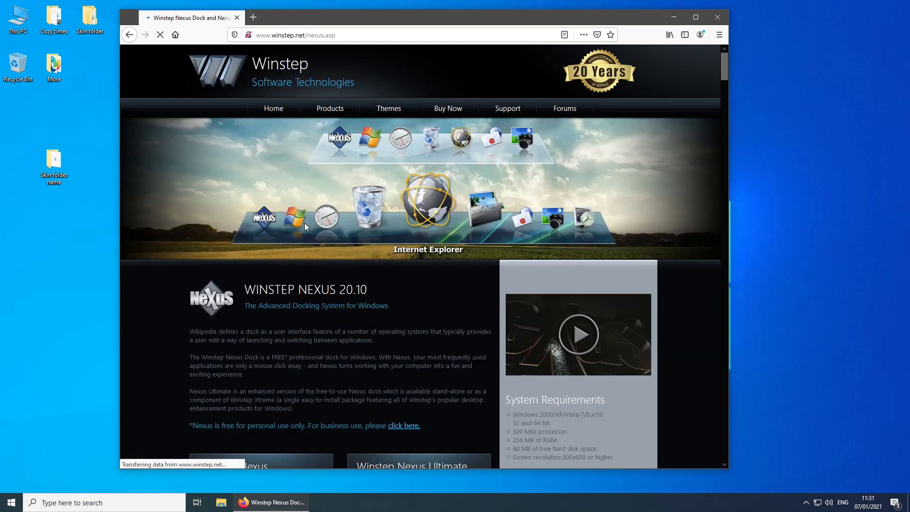
# Download the free Winstep Nexus dock, choosing to save nexus.zip as a file.
pyautogui.scroll(-5, 313, 286)
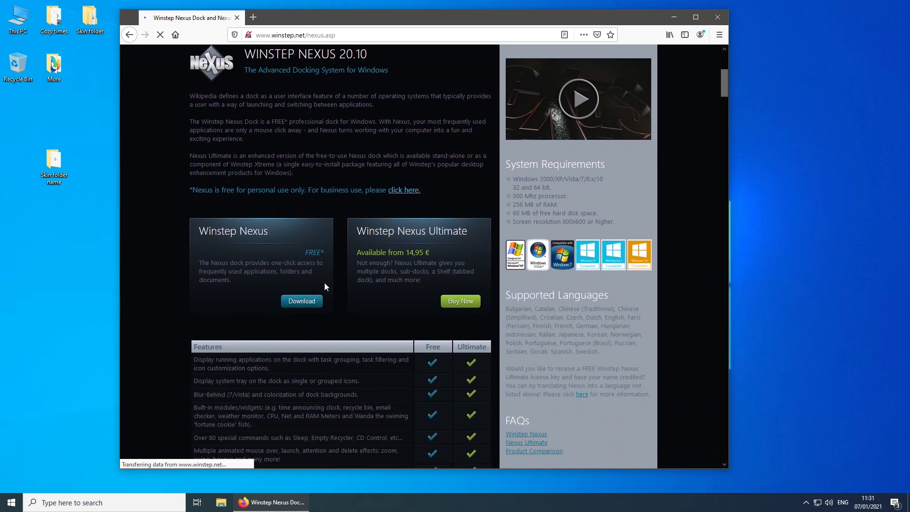
pyautogui.click(301, 295)
pyautogui.click(348, 263)
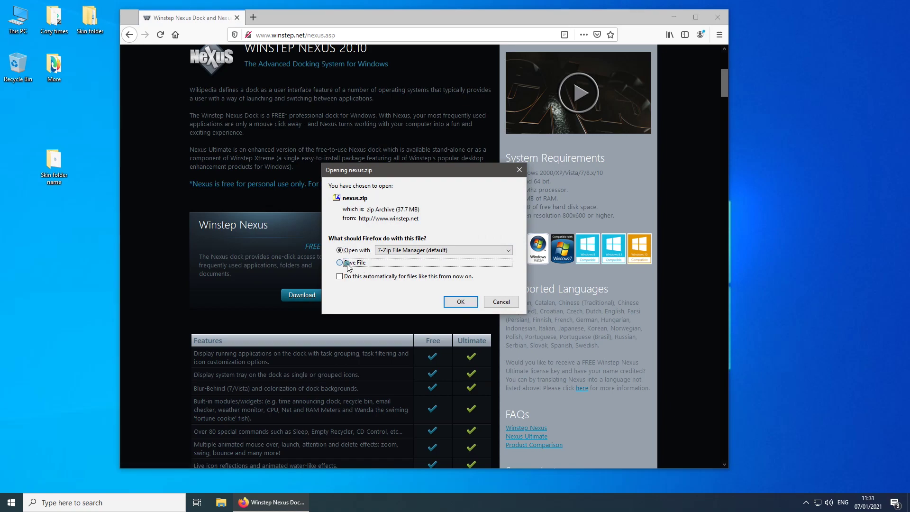
pyautogui.click(459, 302)
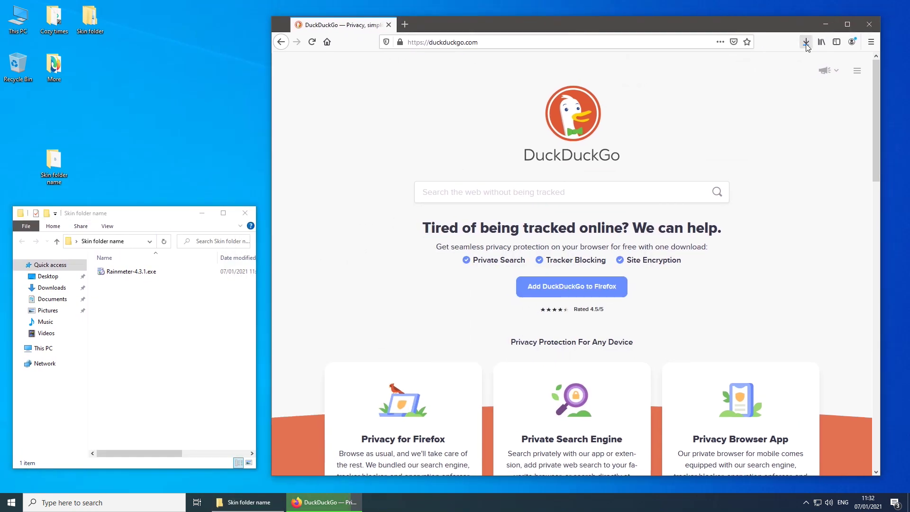
# Move the downloaded nexus.zip from the browser's download list into the "Skin folder name" folder.
pyautogui.click(806, 44)
pyautogui.moveTo(637, 71); pyautogui.dragTo(168, 325)
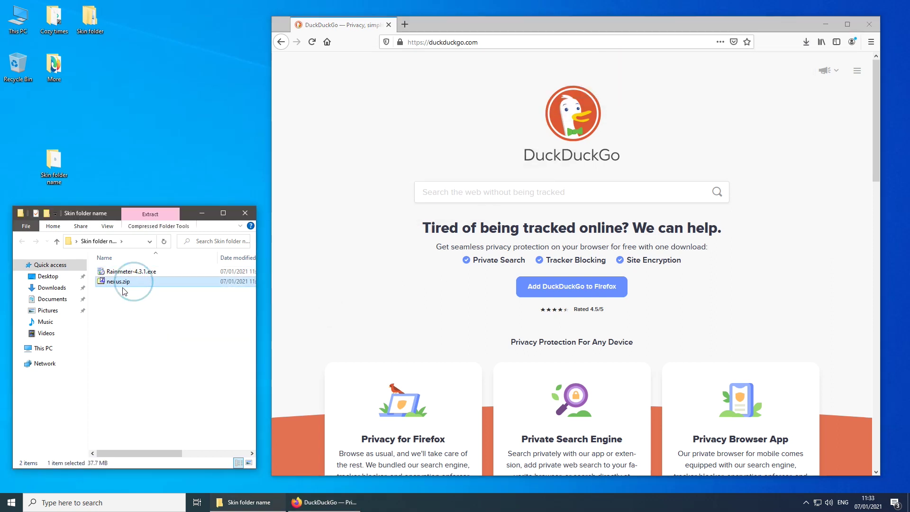
pyautogui.click(144, 319)
pyautogui.click(806, 42)
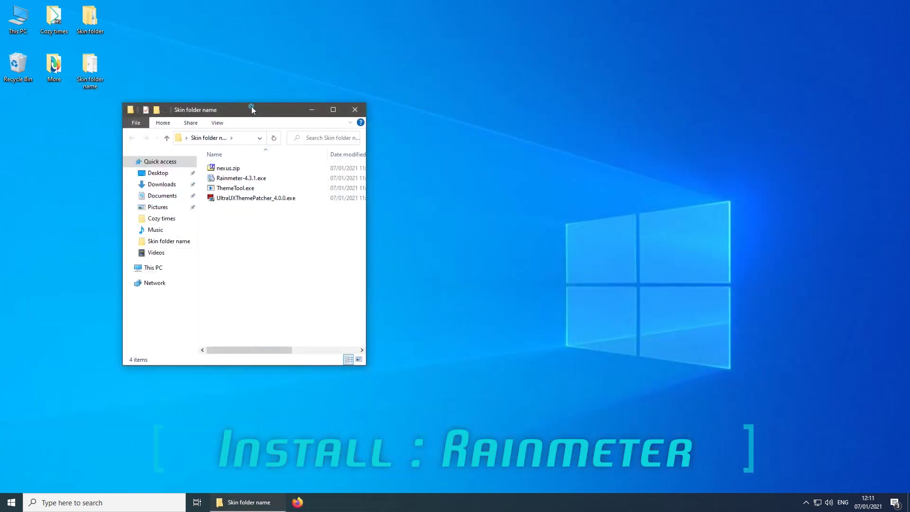
# Install Rainmeter from Rainmeter-4.3.1.exe in English as a standard 64-bit installation, allow it to make changes, and run it on finishing.
pyautogui.moveTo(251, 107); pyautogui.dragTo(440, 105)
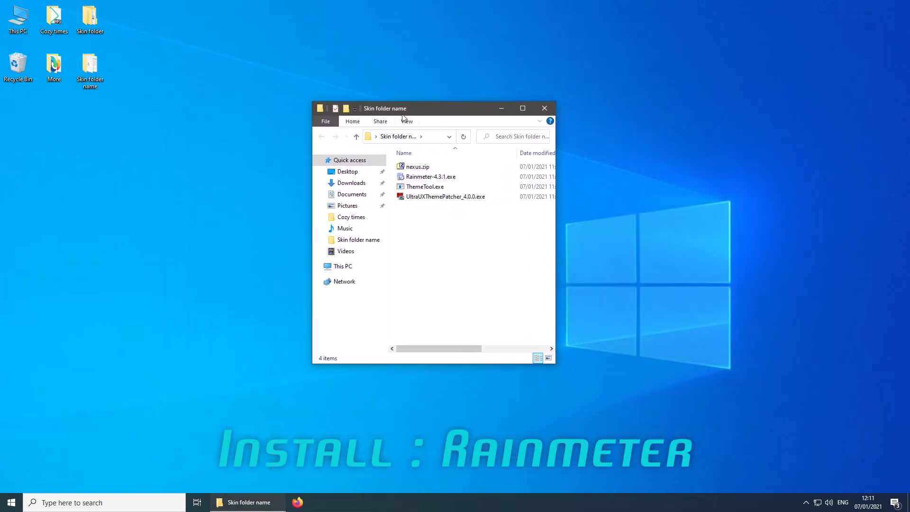
pyautogui.doubleClick(439, 179)
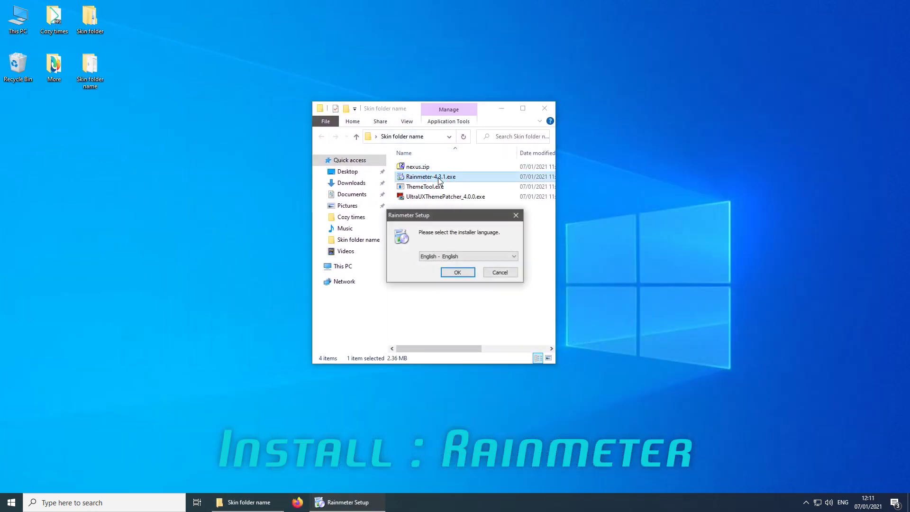
pyautogui.click(458, 274)
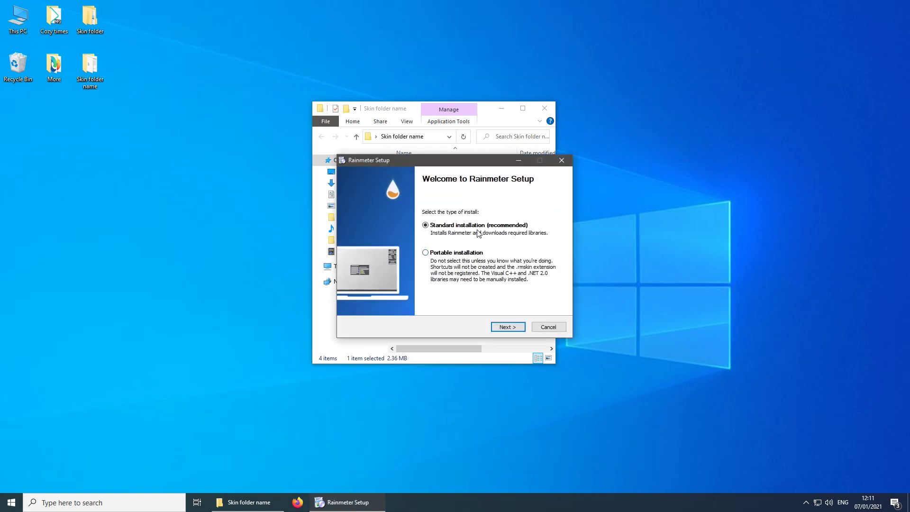
pyautogui.click(507, 327)
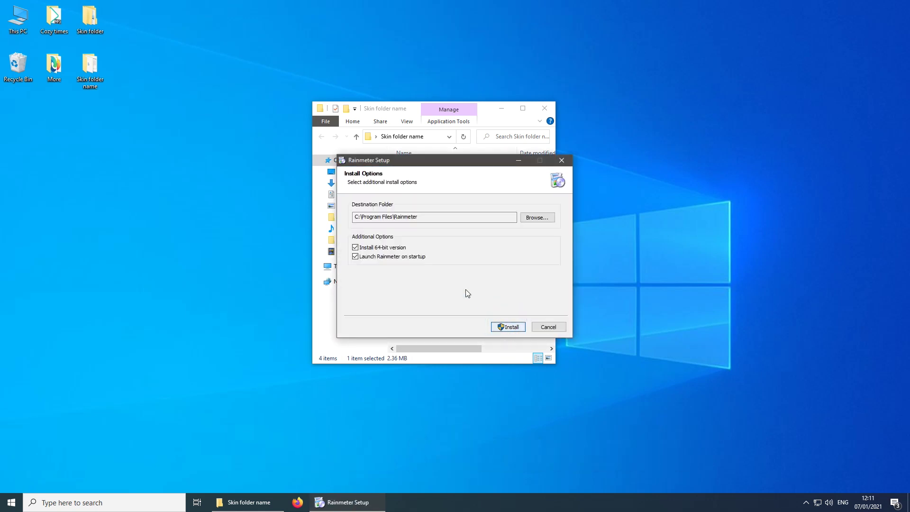
pyautogui.click(510, 327)
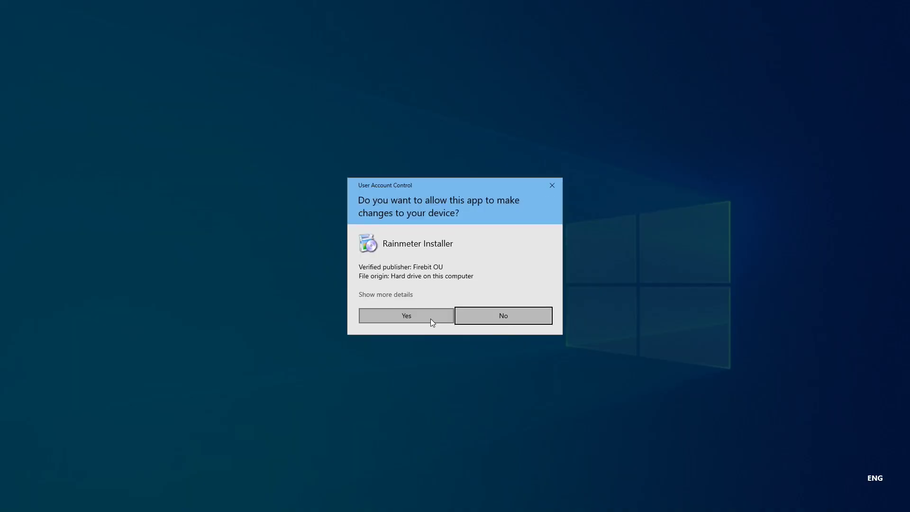
pyautogui.click(427, 320)
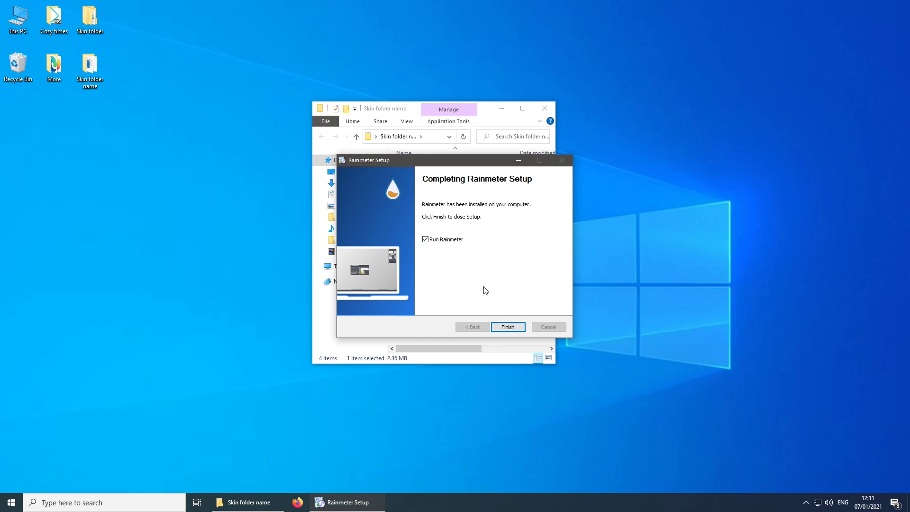
pyautogui.click(506, 327)
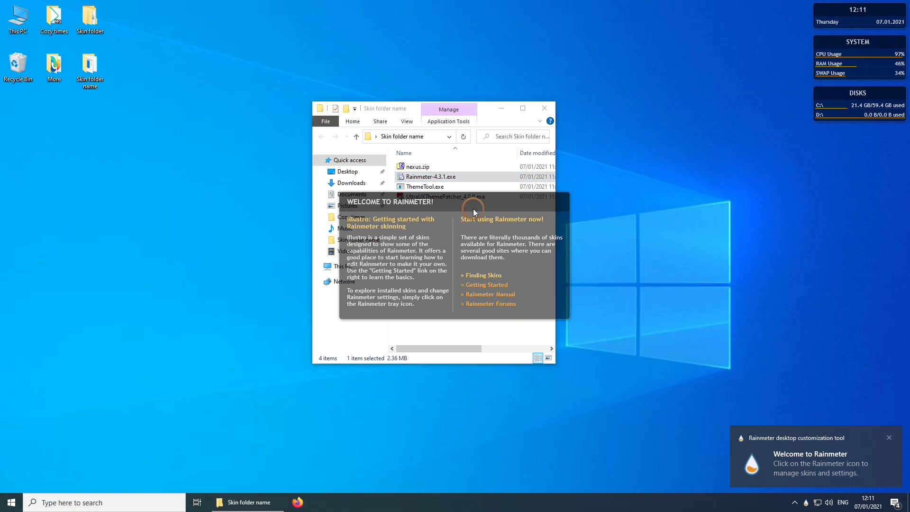
# Unload Rainmeter's default Welcome, Disks, System and Clock skins from the desktop.
pyautogui.rightClick(473, 209)
pyautogui.click(503, 314)
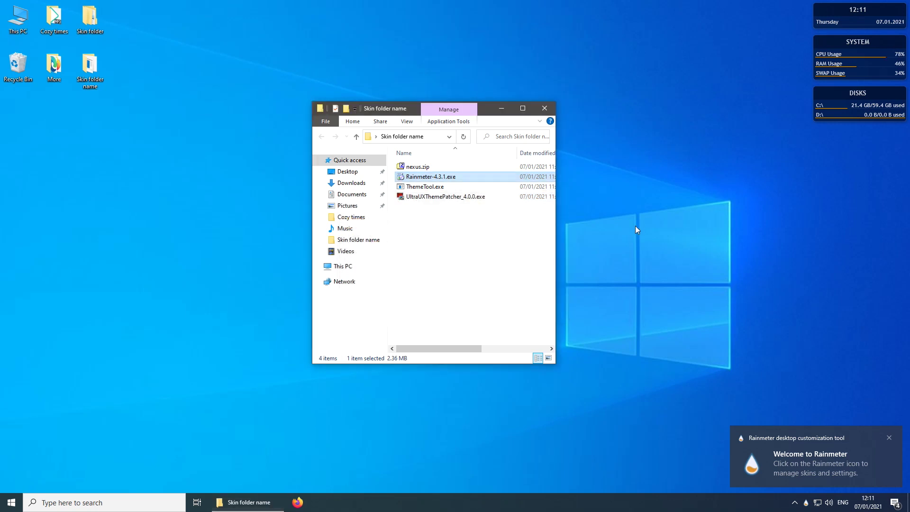
pyautogui.rightClick(836, 92)
pyautogui.click(854, 198)
pyautogui.rightClick(837, 63)
pyautogui.click(848, 159)
pyautogui.rightClick(855, 21)
pyautogui.click(856, 127)
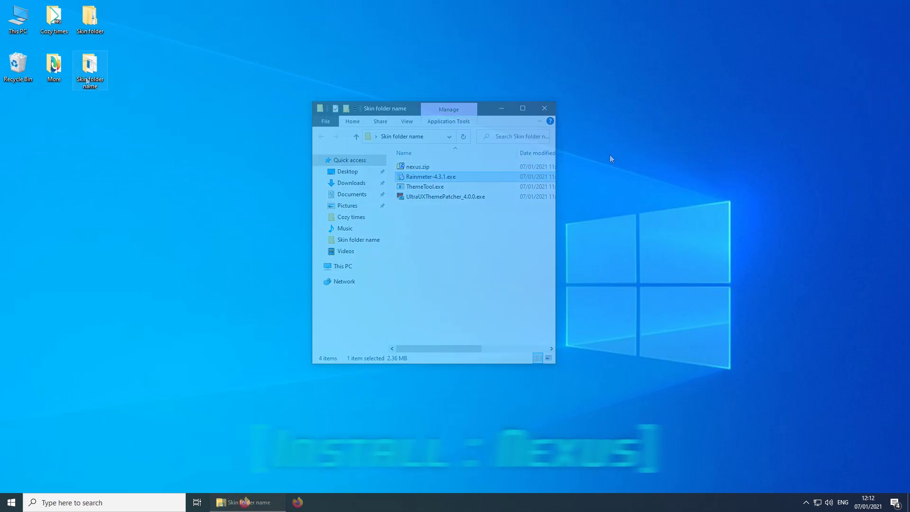
# Extract nexus.zip into its own nexus subfolder with 7-Zip and open that folder.
pyautogui.click(418, 167)
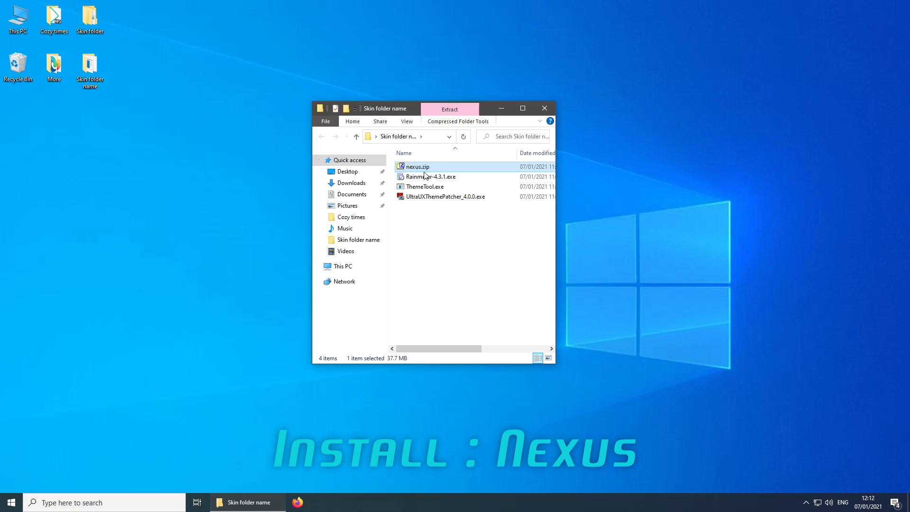
pyautogui.rightClick(419, 170)
pyautogui.moveTo(440, 196)
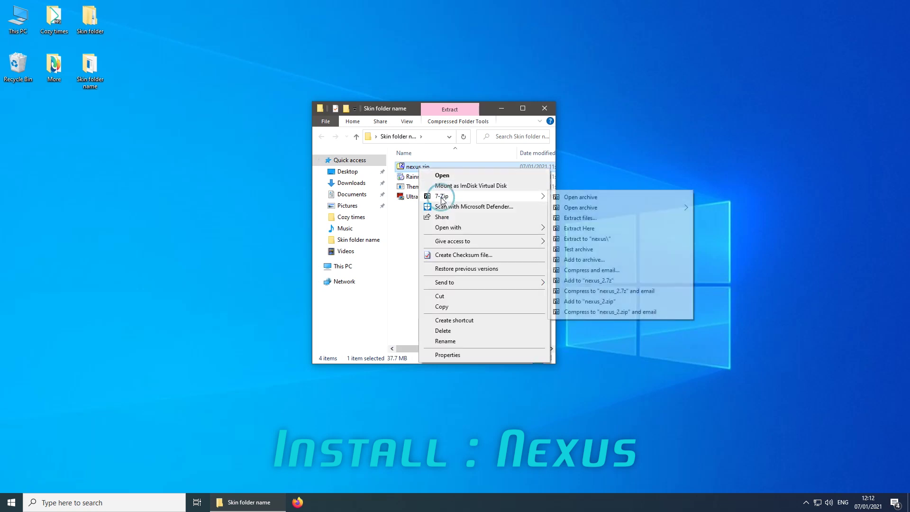
pyautogui.click(581, 241)
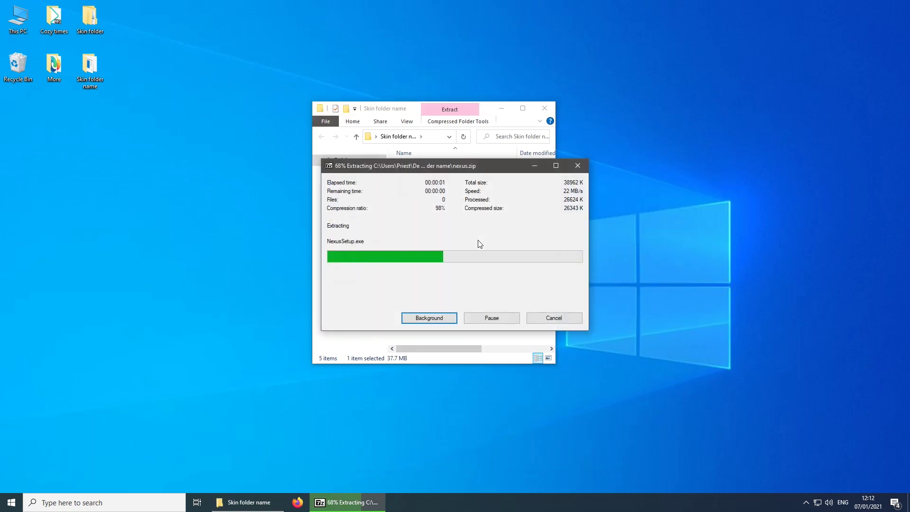
pyautogui.doubleClick(419, 166)
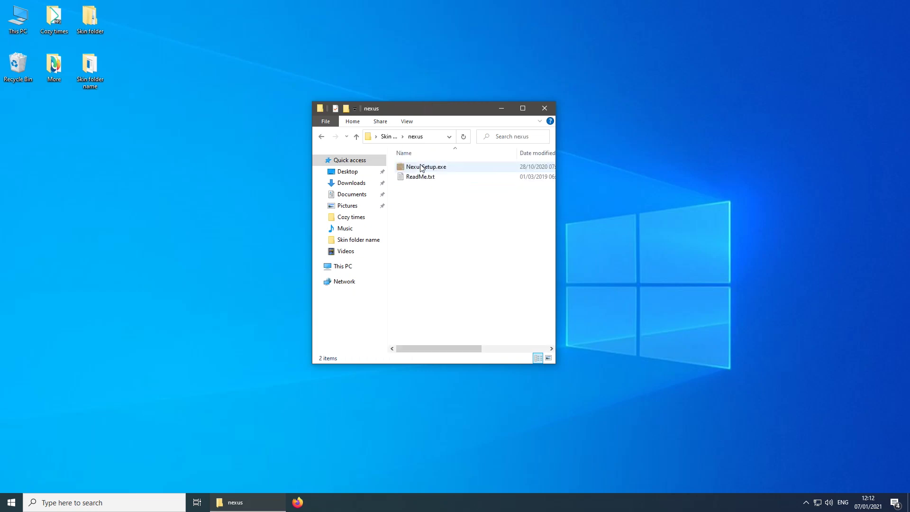
# Install Nexus from NexusSetup.exe in English, accepting the license agreement and default folders, and launch it on finishing.
pyautogui.doubleClick(419, 167)
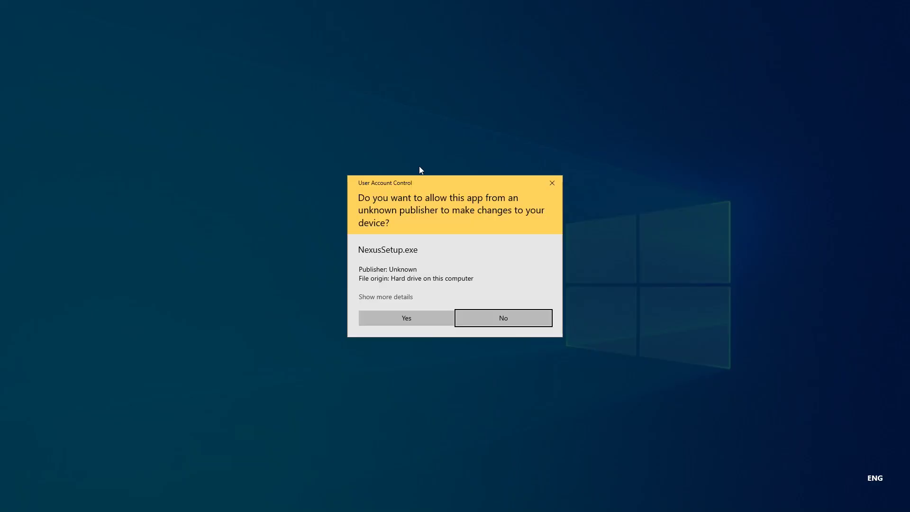
pyautogui.click(409, 318)
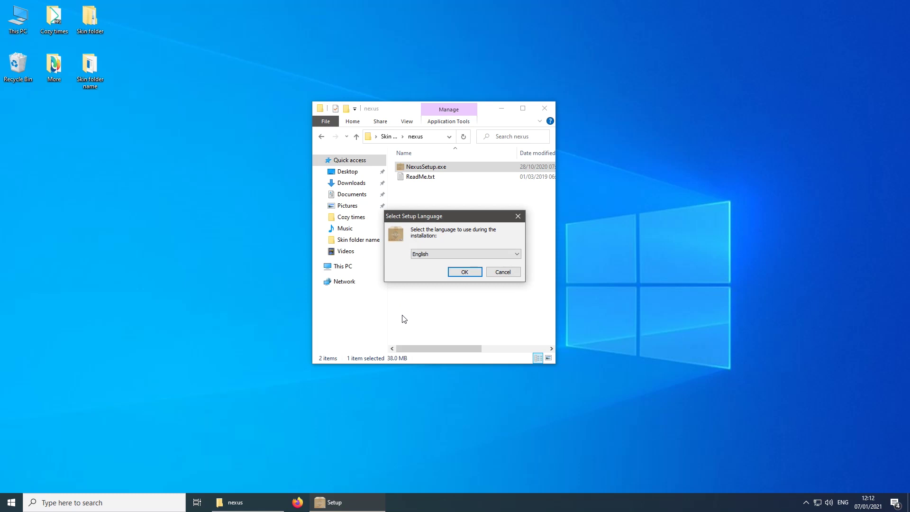
pyautogui.click(455, 272)
pyautogui.click(372, 298)
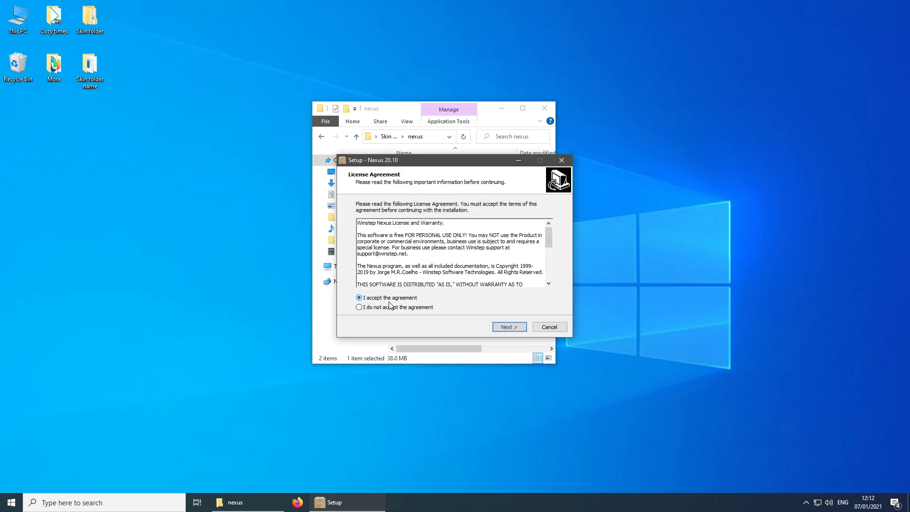
pyautogui.click(502, 327)
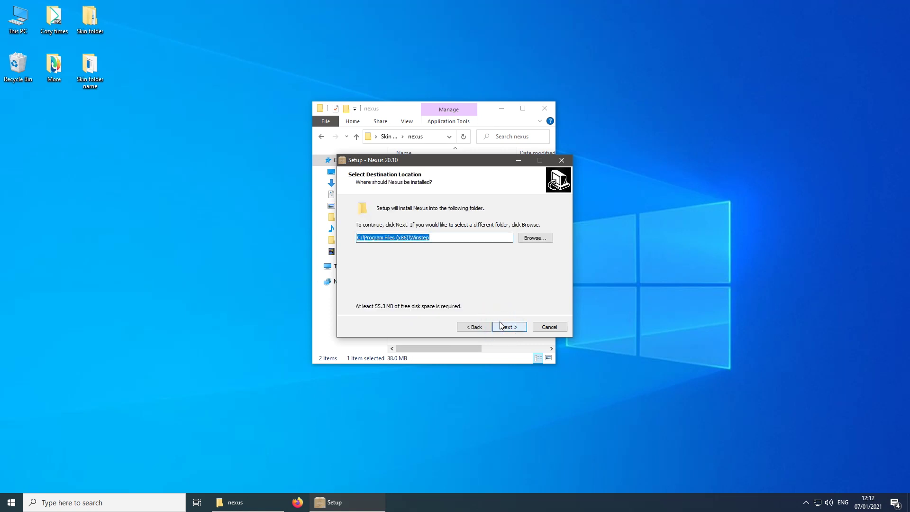
pyautogui.click(513, 329)
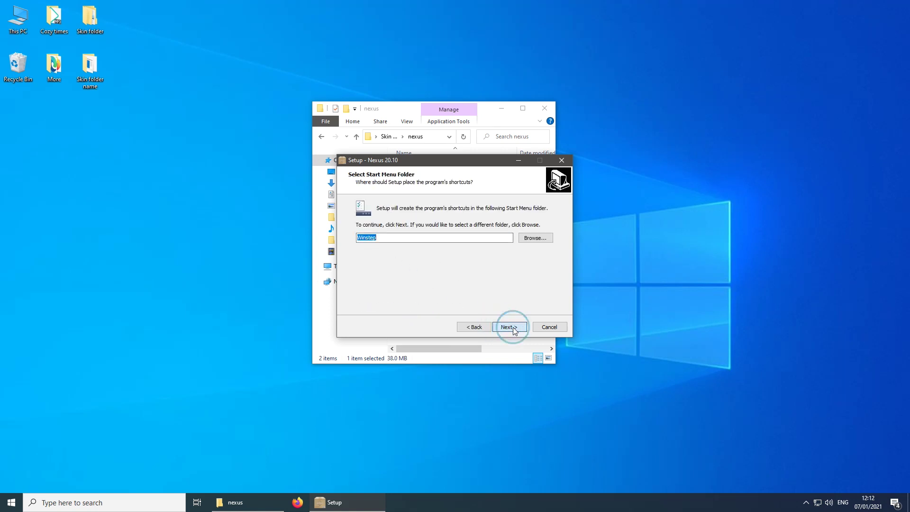
pyautogui.click(513, 329)
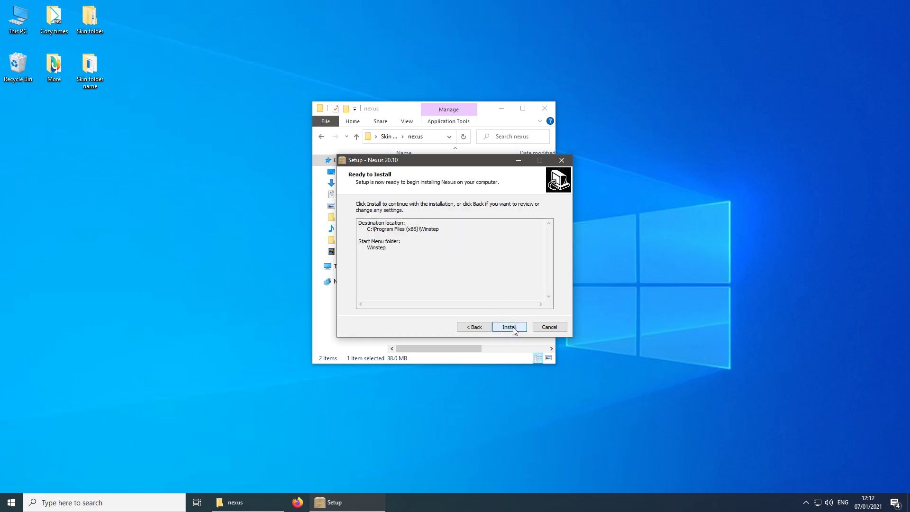
pyautogui.click(514, 327)
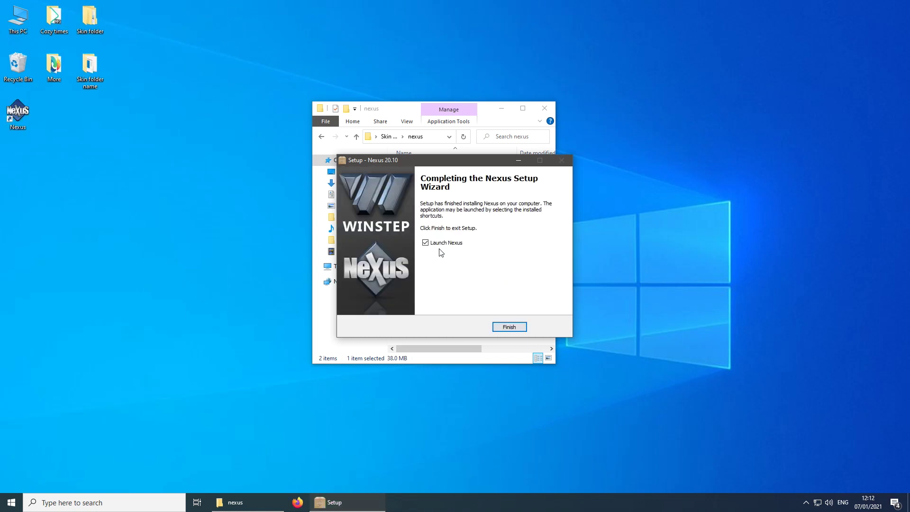
pyautogui.click(505, 331)
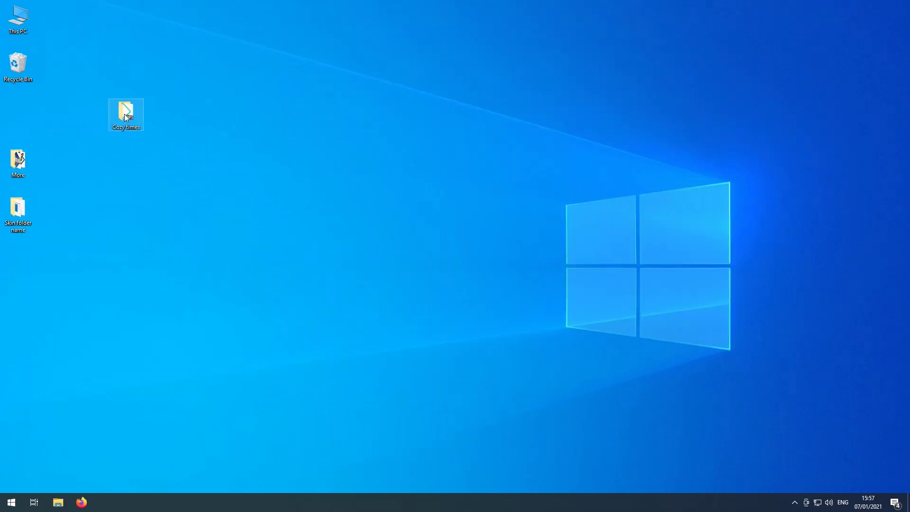
# Install the mnml UI skin package from the "rainmeter skins" folder in Cozy times and move the folder window off the new clock.
pyautogui.doubleClick(125, 115)
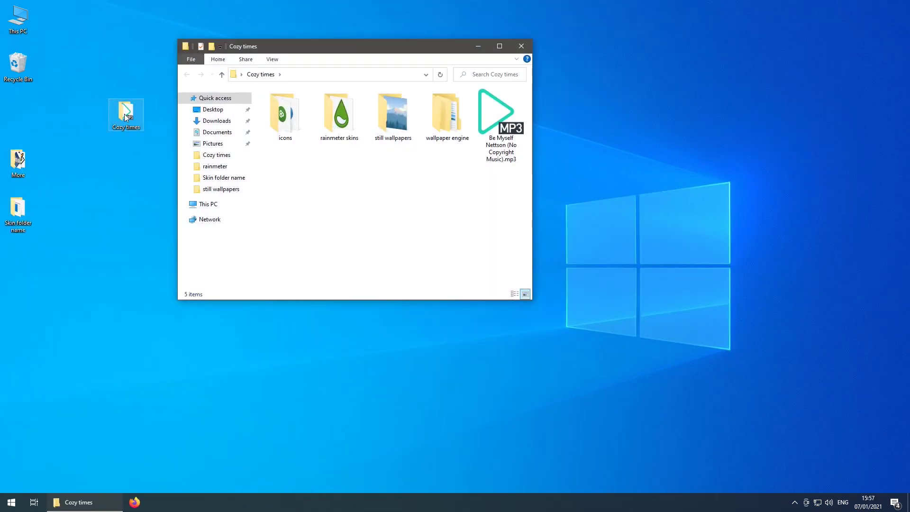
pyautogui.doubleClick(351, 125)
pyautogui.click(281, 109)
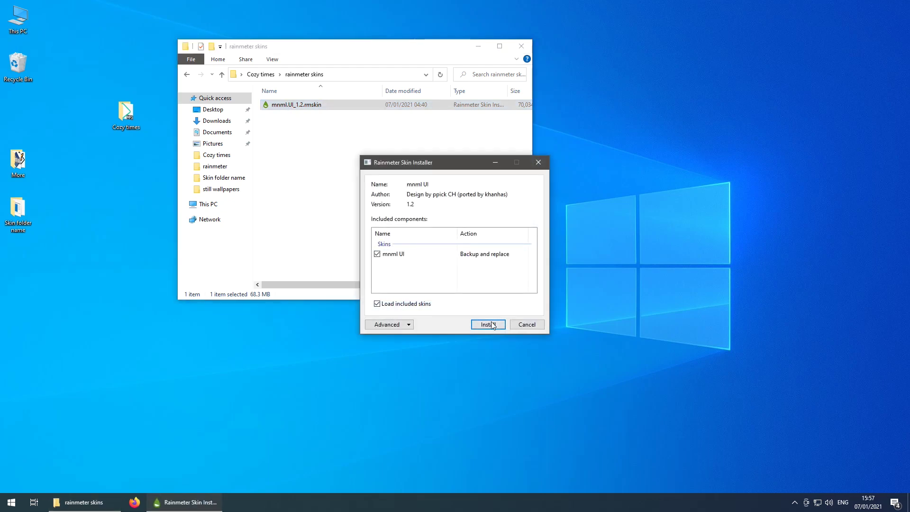
pyautogui.click(488, 326)
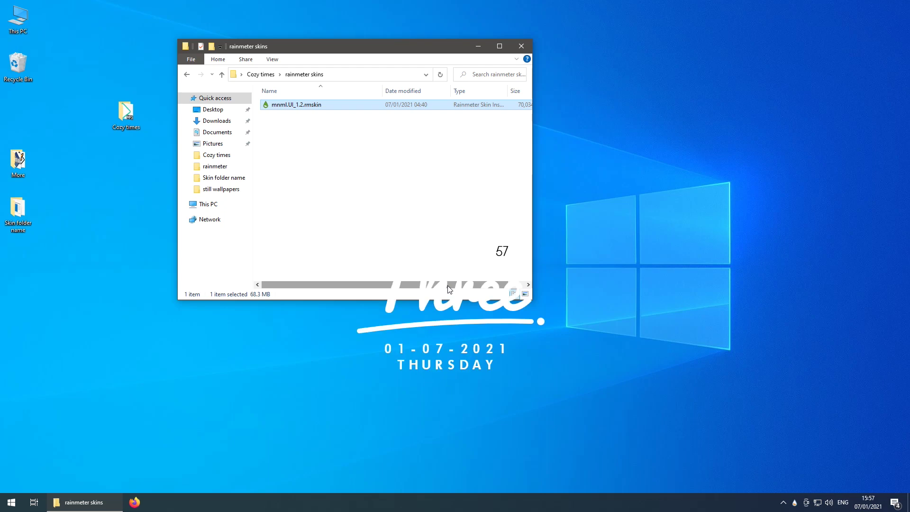
pyautogui.moveTo(357, 49); pyautogui.dragTo(240, 64)
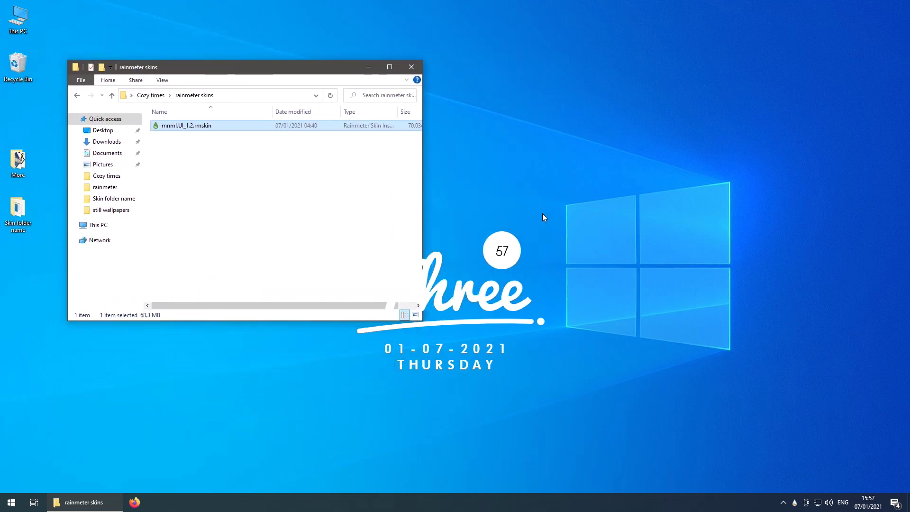
# Open Rainmeter's skin manager and unload Pacific Futurist.ini from the mnml UI skins.
pyautogui.rightClick(795, 505)
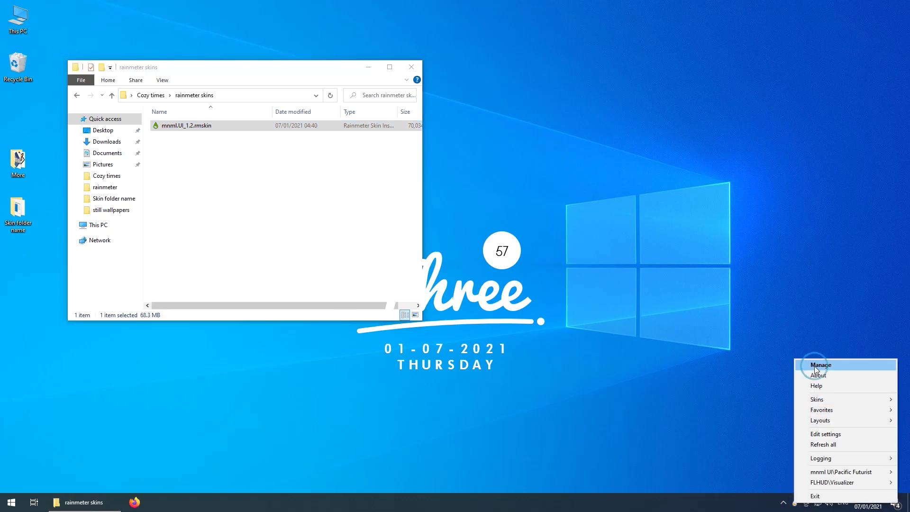
pyautogui.click(817, 365)
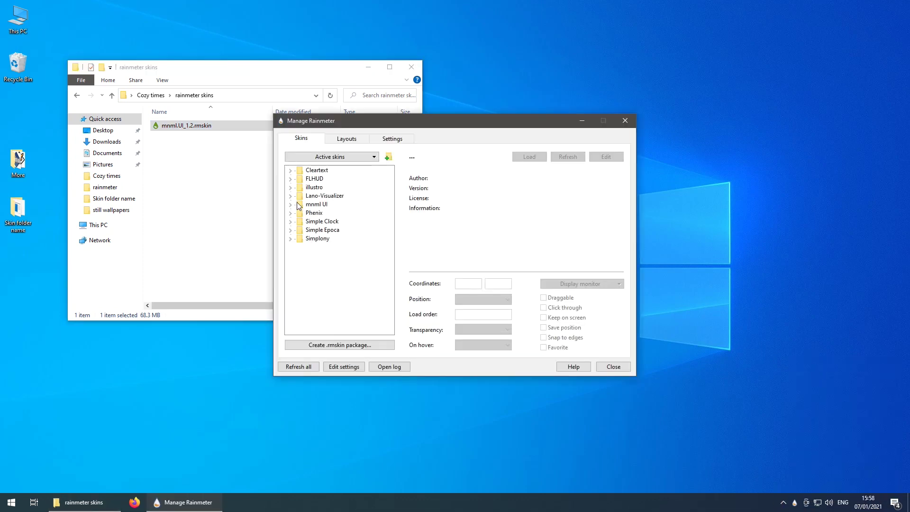
pyautogui.click(290, 205)
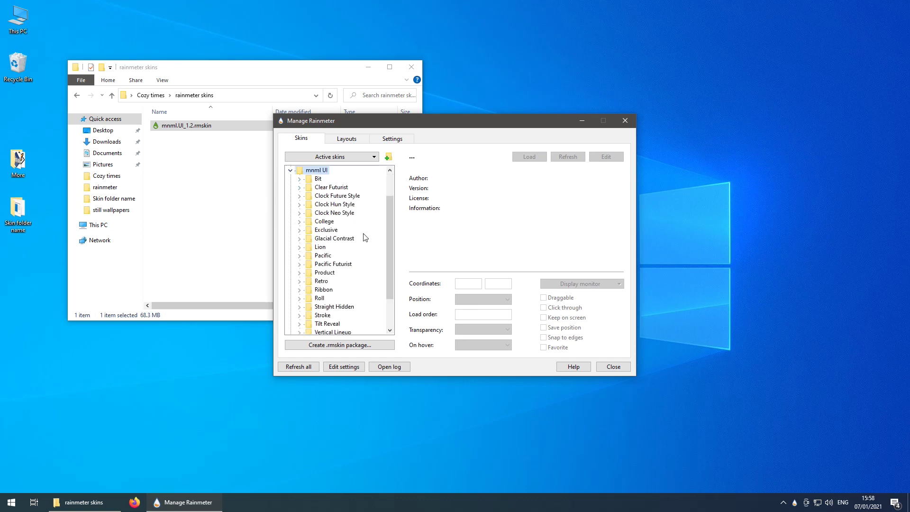
pyautogui.click(345, 272)
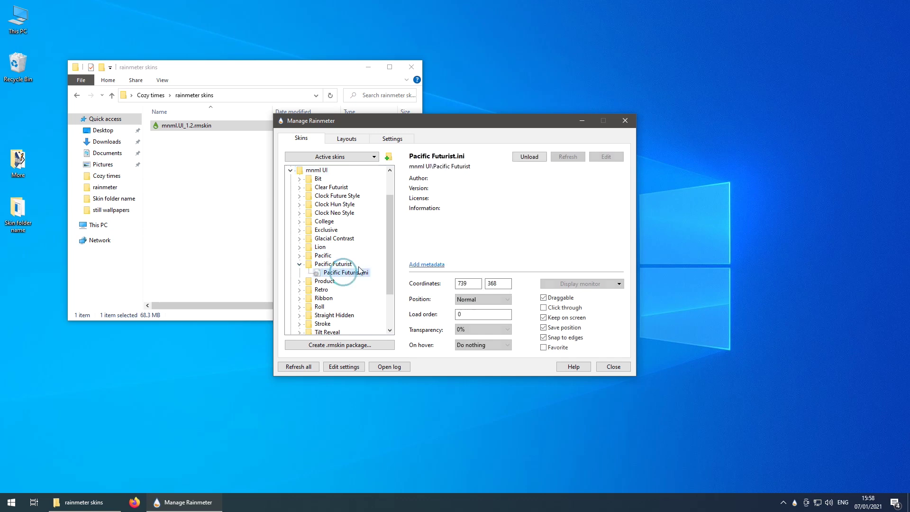
pyautogui.click(530, 157)
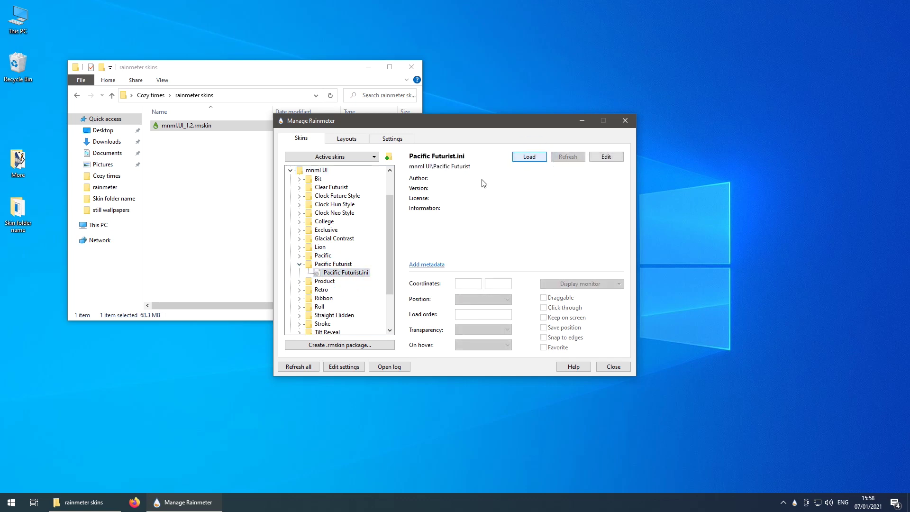
# Load Clear Futurist.ini from the mnml UI skins.
pyautogui.click(300, 265)
pyautogui.click(298, 187)
pyautogui.click(334, 196)
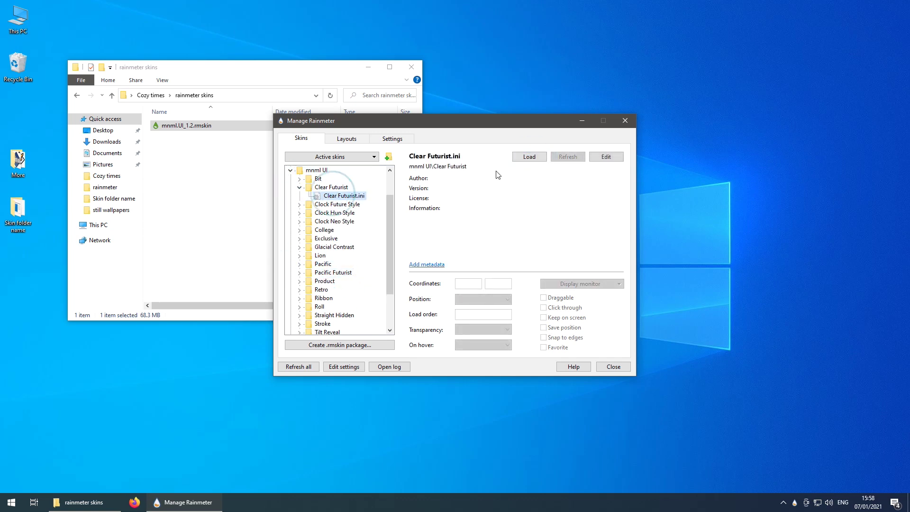
pyautogui.click(530, 157)
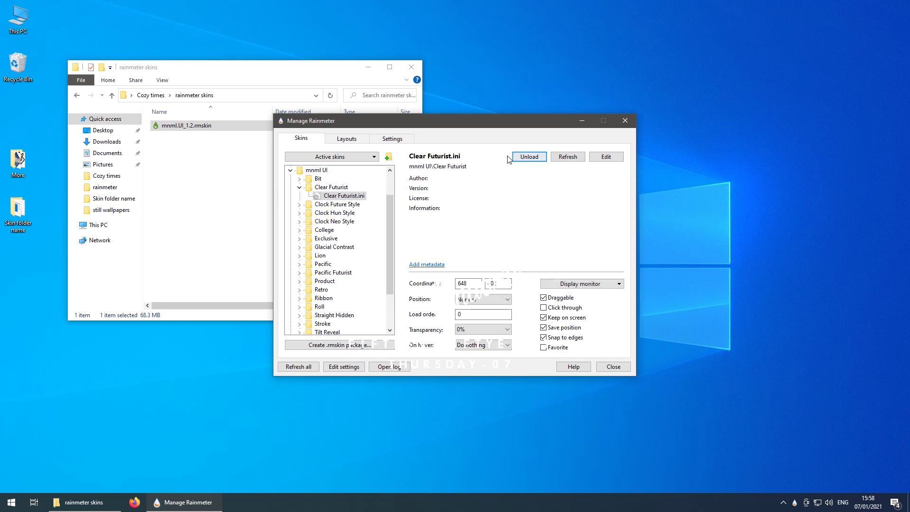
# Move the skin manager and folder windows aside and reposition the Clear Futurist clock slightly higher on the desktop.
pyautogui.click(314, 79)
pyautogui.click(476, 128)
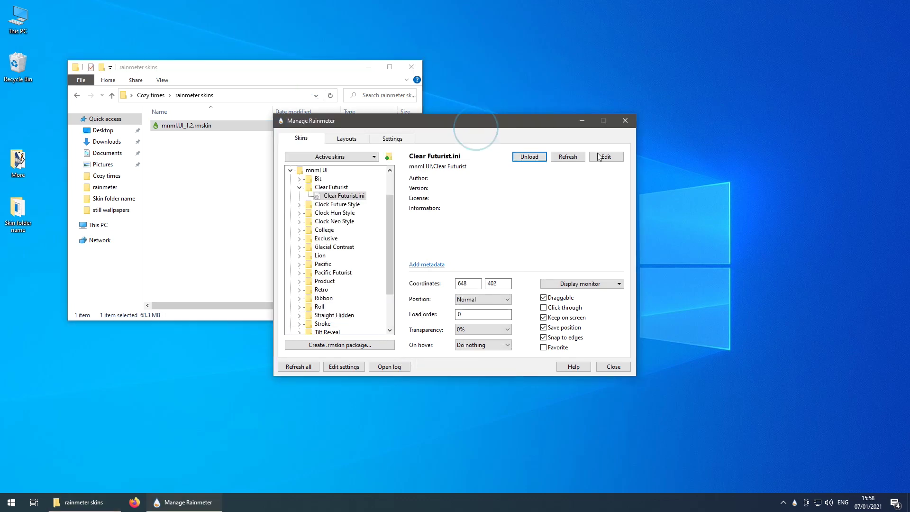
pyautogui.moveTo(519, 118); pyautogui.dragTo(764, 266)
pyautogui.moveTo(376, 66); pyautogui.dragTo(273, 76)
pyautogui.click(450, 295)
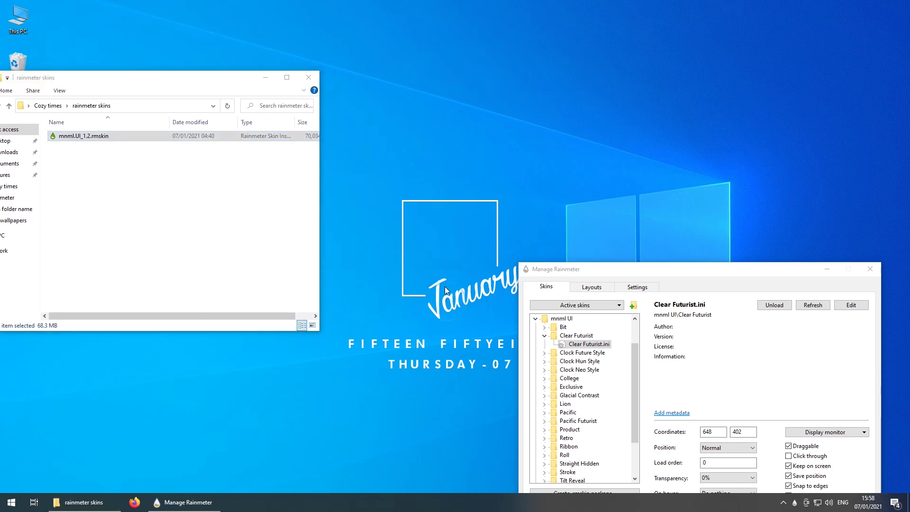
pyautogui.moveTo(461, 296); pyautogui.dragTo(459, 241)
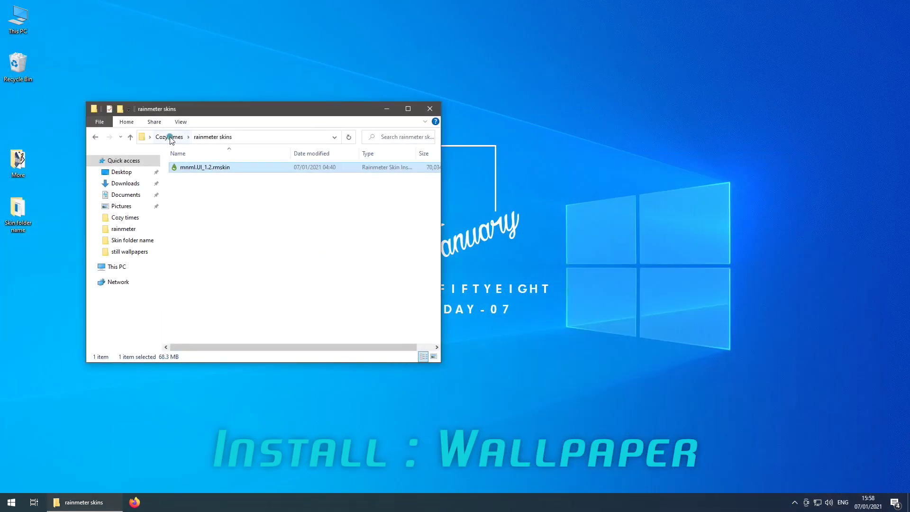
pyautogui.click(169, 137)
pyautogui.click(277, 280)
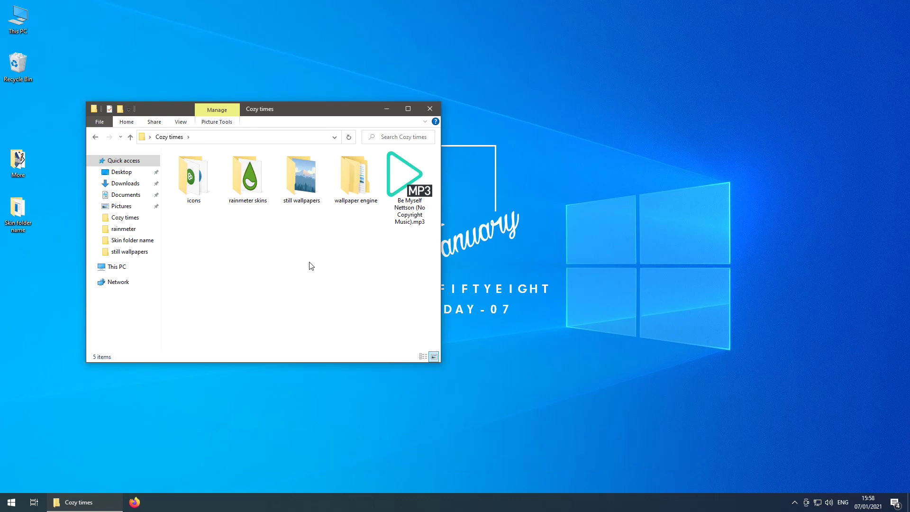
pyautogui.doubleClick(352, 189)
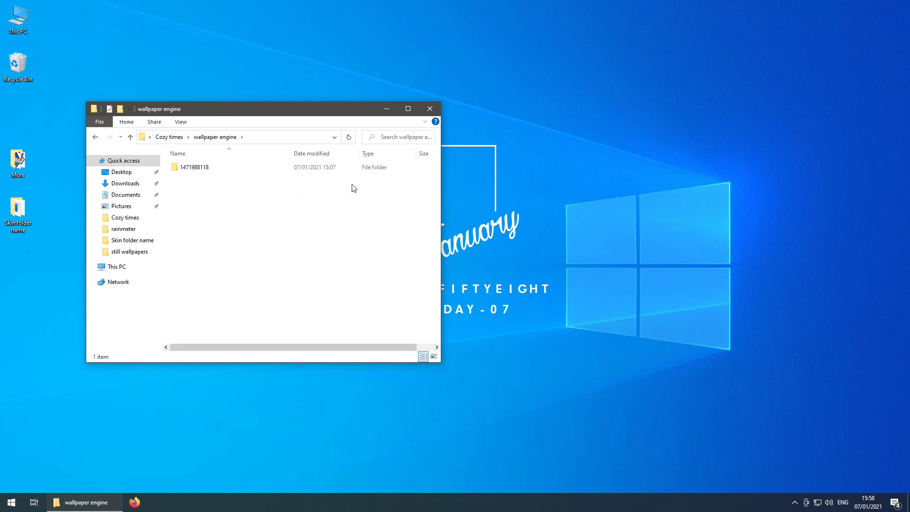
pyautogui.click(191, 170)
pyautogui.rightClick(191, 170)
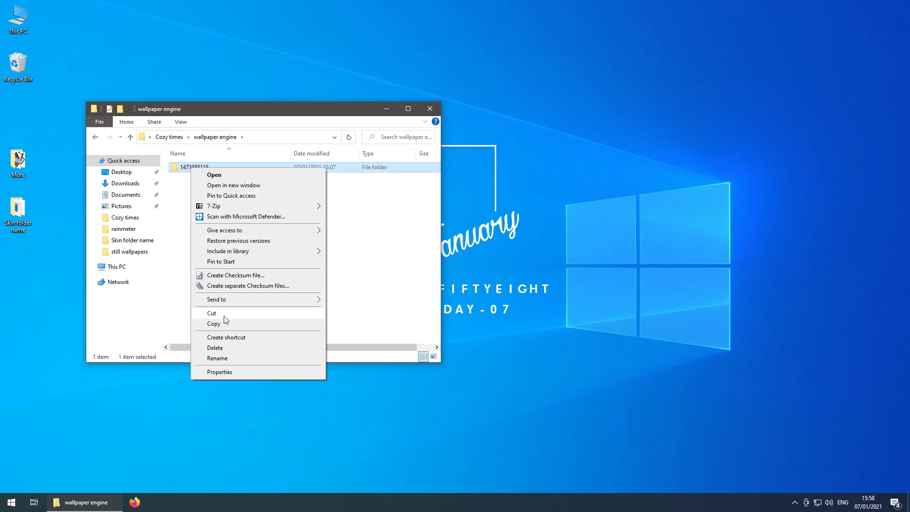
pyautogui.click(220, 329)
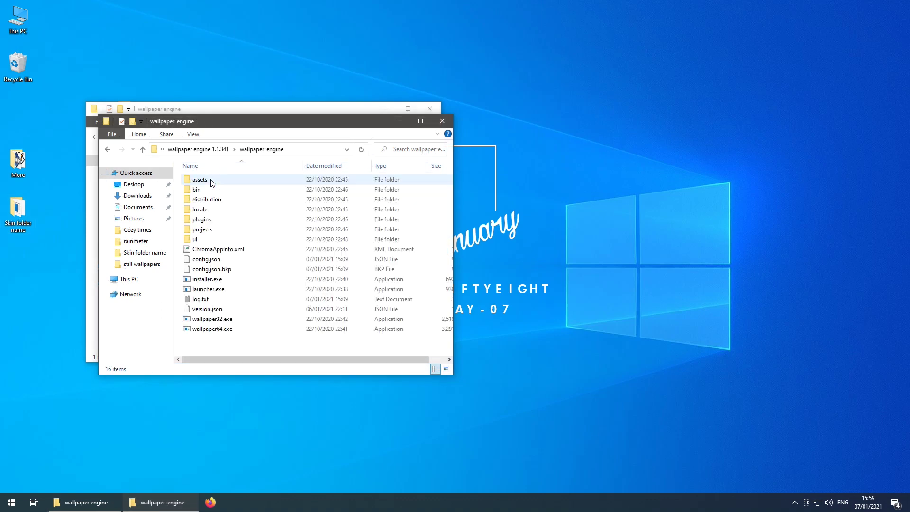
# Paste the copied folder into projects > defaultprojects of the wallpaper_engine program folder.
pyautogui.doubleClick(213, 229)
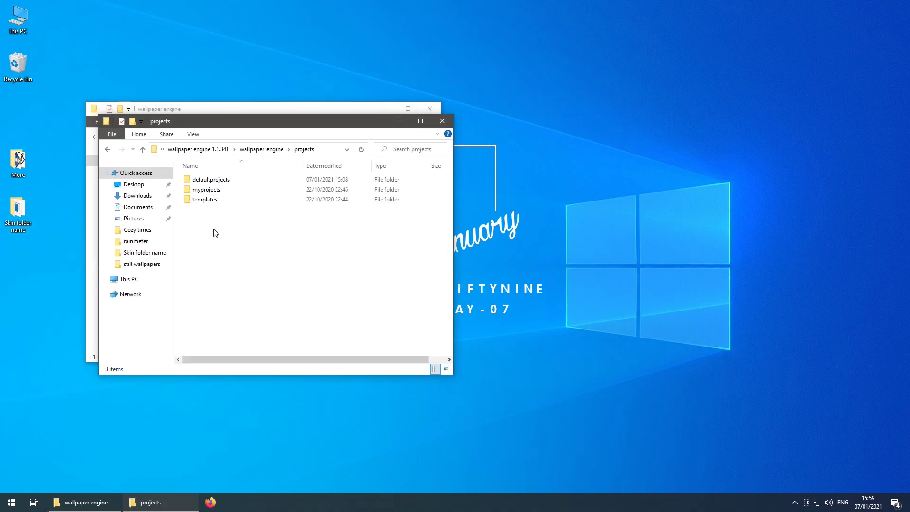
pyautogui.doubleClick(211, 180)
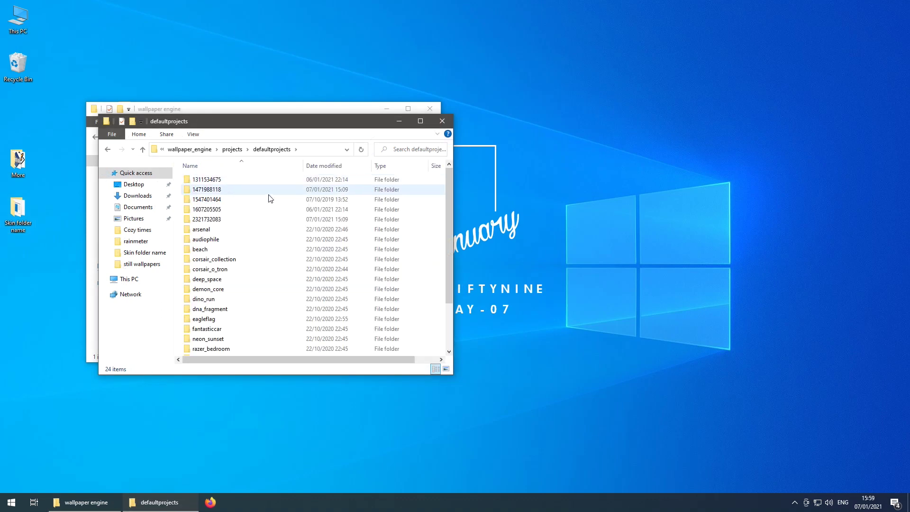
pyautogui.rightClick(428, 207)
pyautogui.click(450, 272)
pyautogui.click(424, 179)
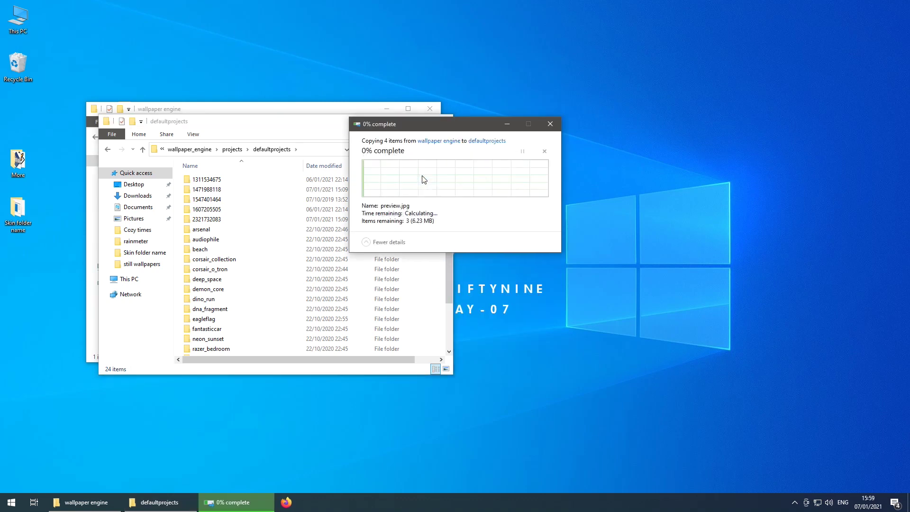
# Run wallpaper64.exe from the wallpaper_engine folder, clear the folder windows out of the way and open the wallpaper browser.
pyautogui.click(443, 122)
pyautogui.doubleClick(204, 167)
pyautogui.doubleClick(213, 190)
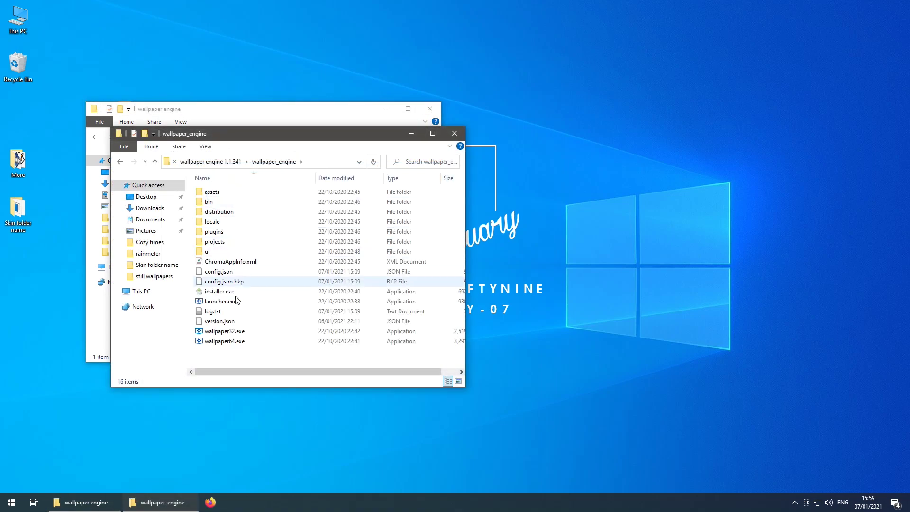
pyautogui.doubleClick(222, 342)
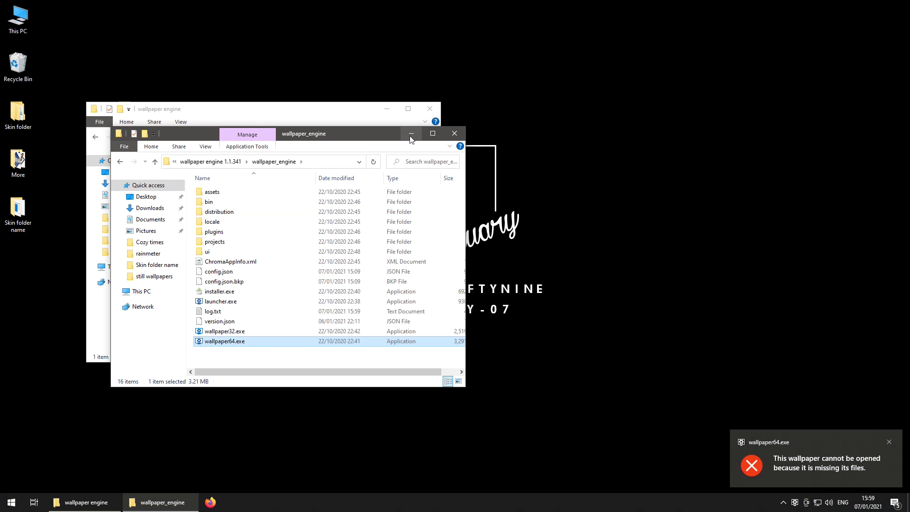
pyautogui.click(410, 135)
pyautogui.moveTo(353, 110); pyautogui.dragTo(270, 110)
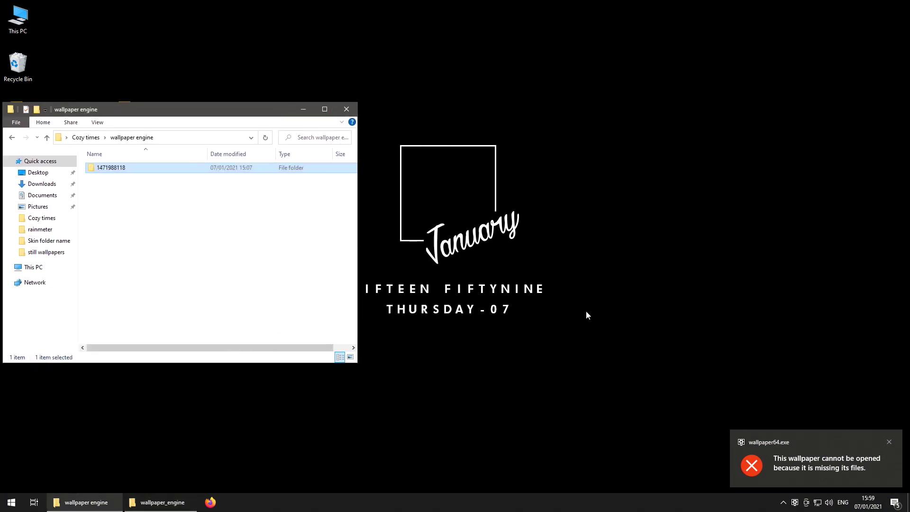
pyautogui.click(768, 463)
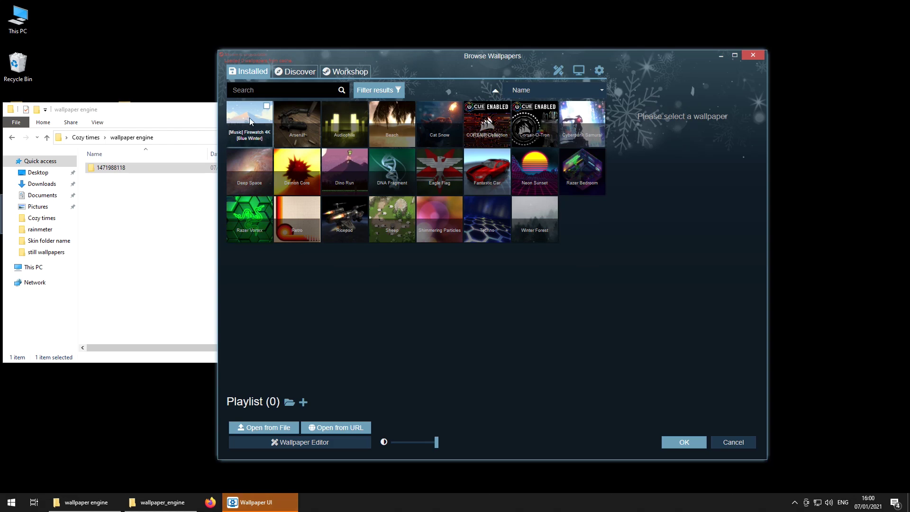
# Apply the "[Music] Firewatch 4K [Blue Winter]" wallpaper with its volume lowered to about 6.
pyautogui.click(251, 121)
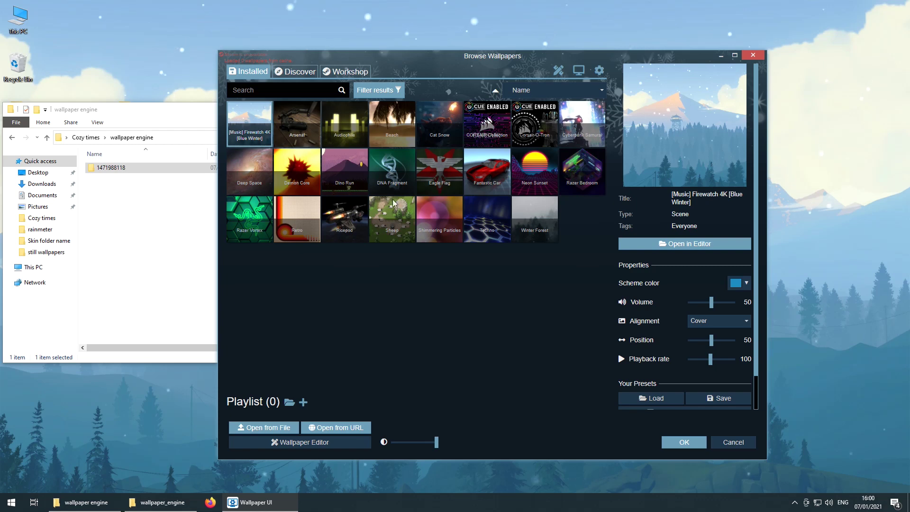
pyautogui.moveTo(711, 302); pyautogui.dragTo(687, 303)
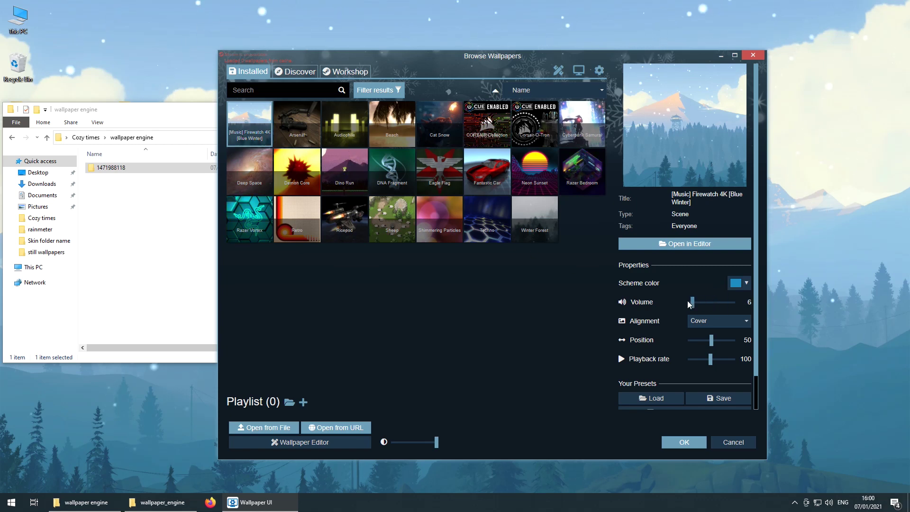
pyautogui.click(683, 442)
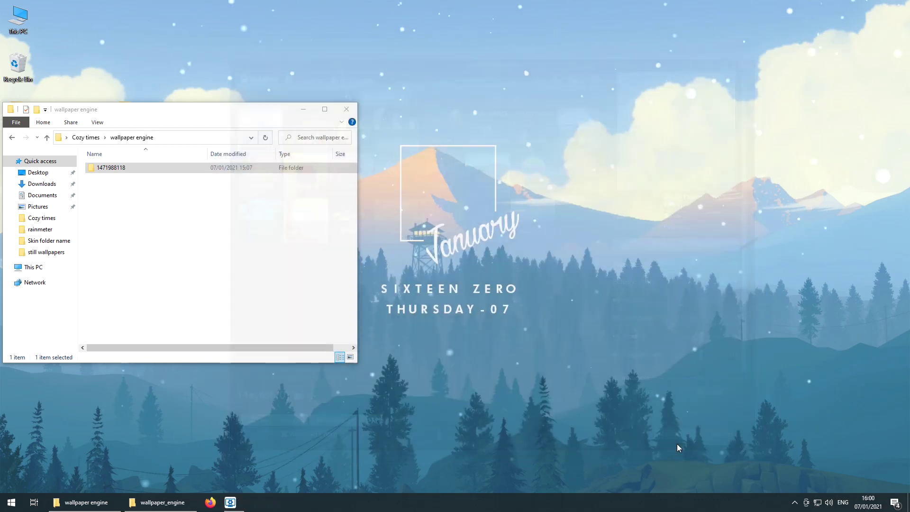
# Launch Nexus, move the Cozy times window off the clock and open the dock's preferences.
pyautogui.write('nexus')
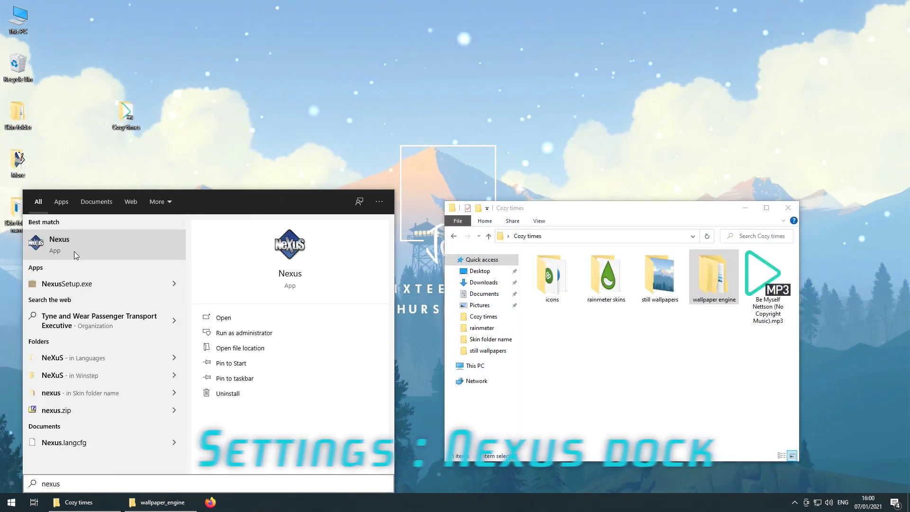
pyautogui.click(97, 241)
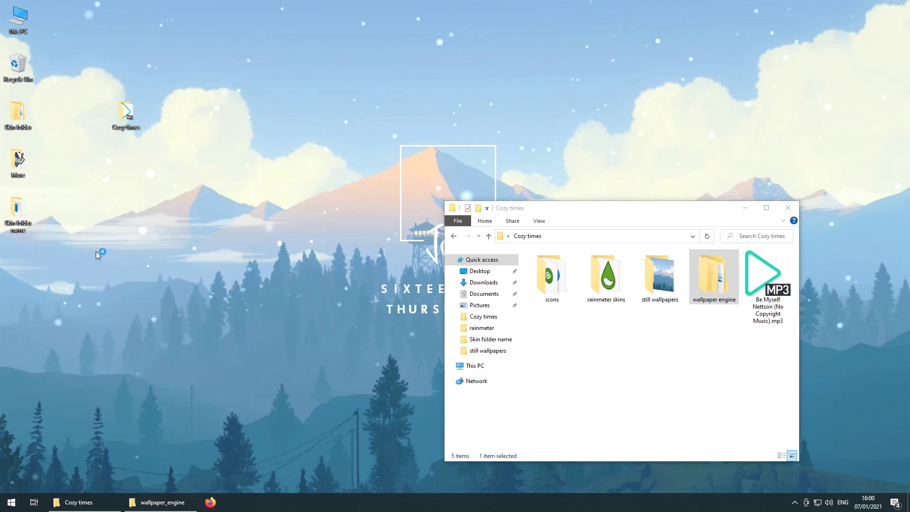
pyautogui.moveTo(650, 223); pyautogui.dragTo(711, 197)
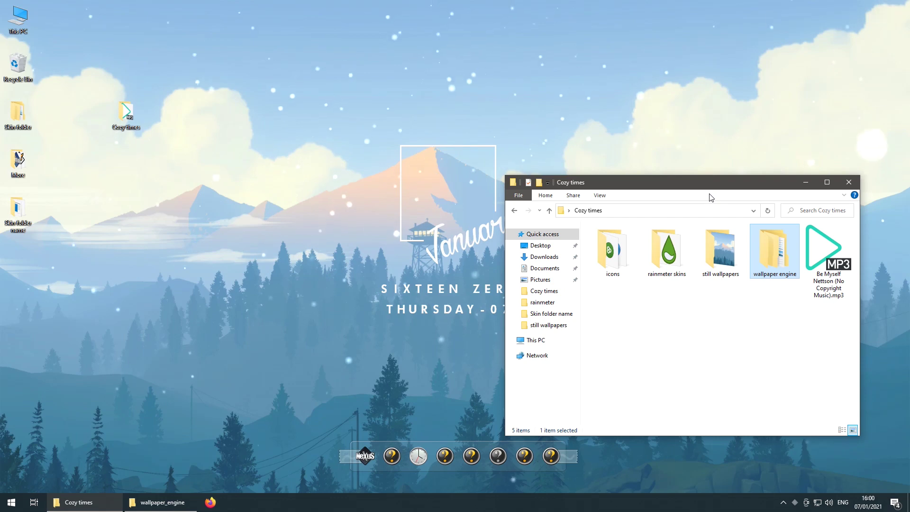
pyautogui.rightClick(375, 458)
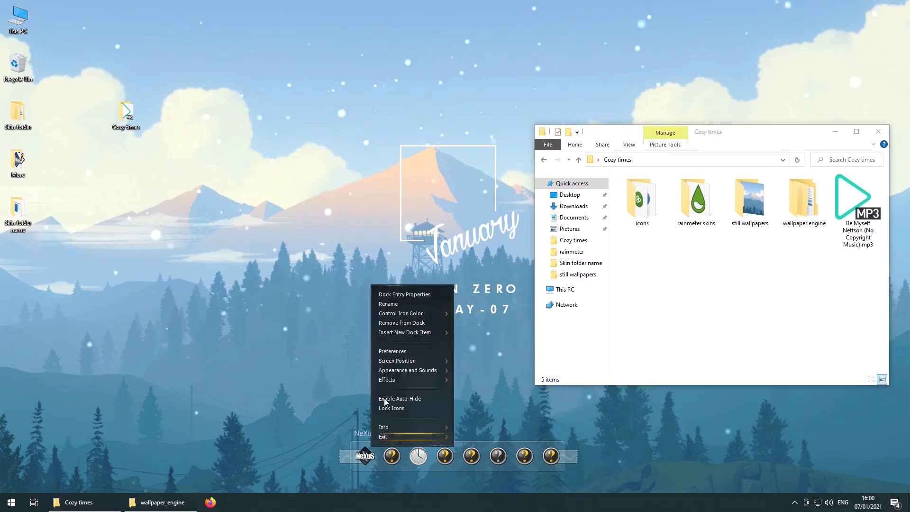
pyautogui.click(390, 351)
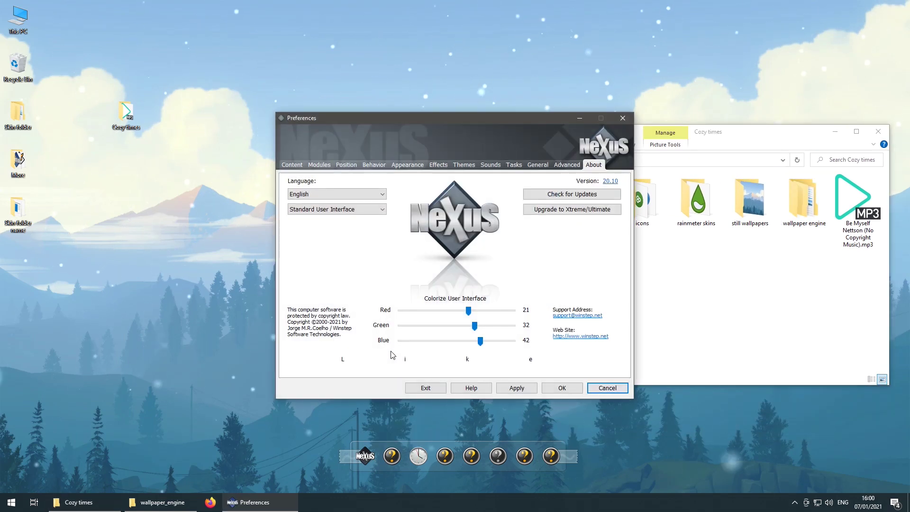
# Set the dock's offset from the screen edge to 35 pixels in the position preferences and apply it.
pyautogui.click(291, 165)
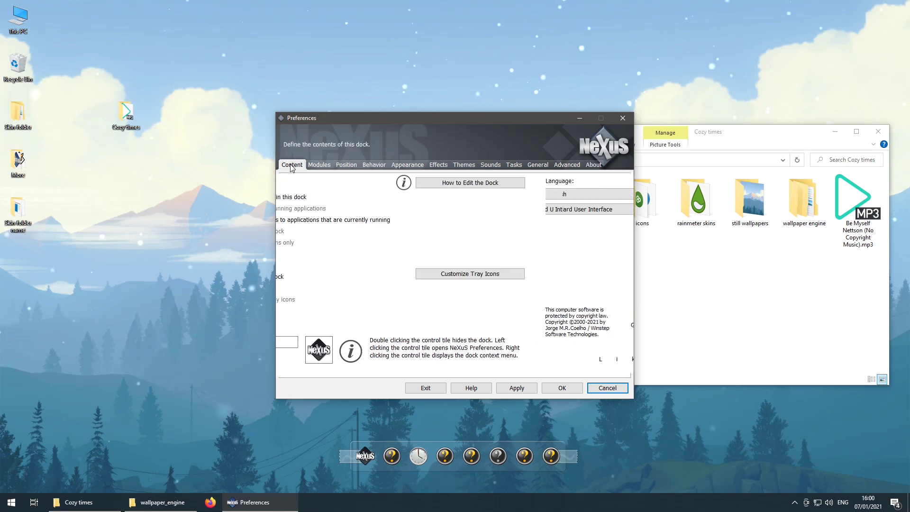
pyautogui.click(317, 166)
pyautogui.click(348, 167)
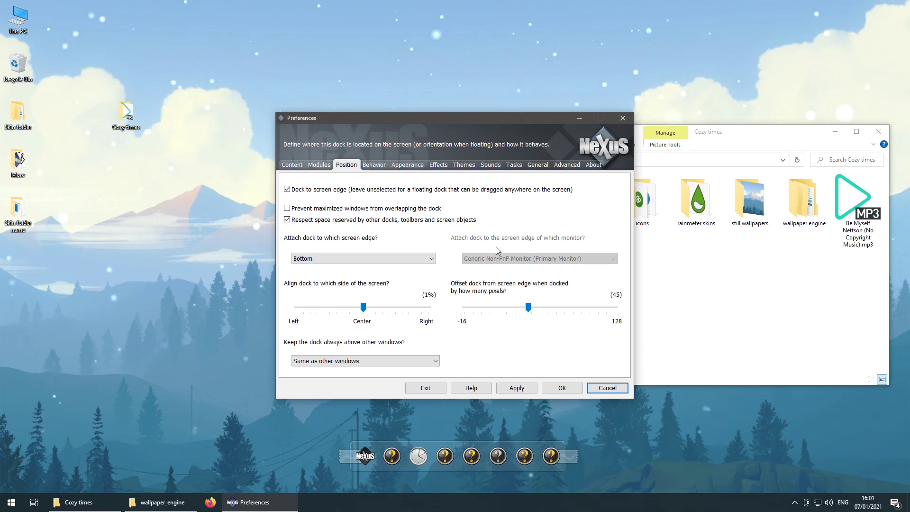
pyautogui.moveTo(527, 307); pyautogui.dragTo(518, 308)
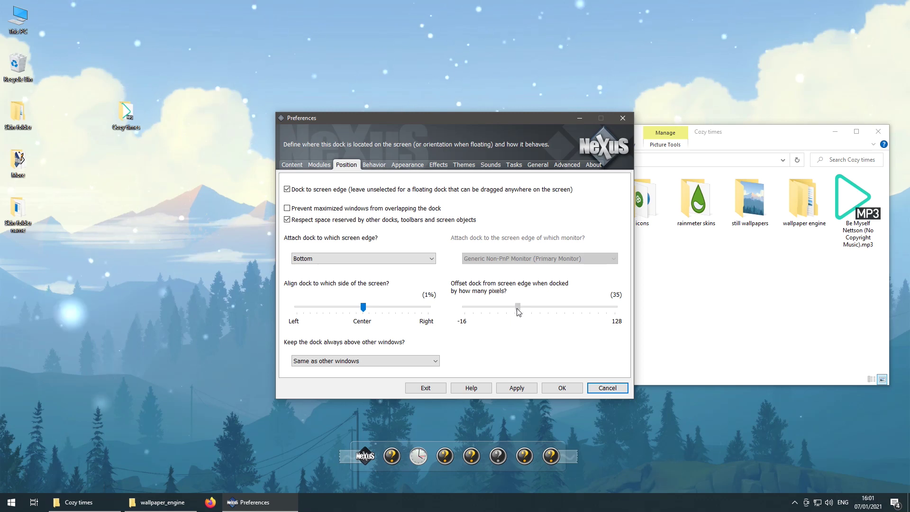
pyautogui.click(512, 386)
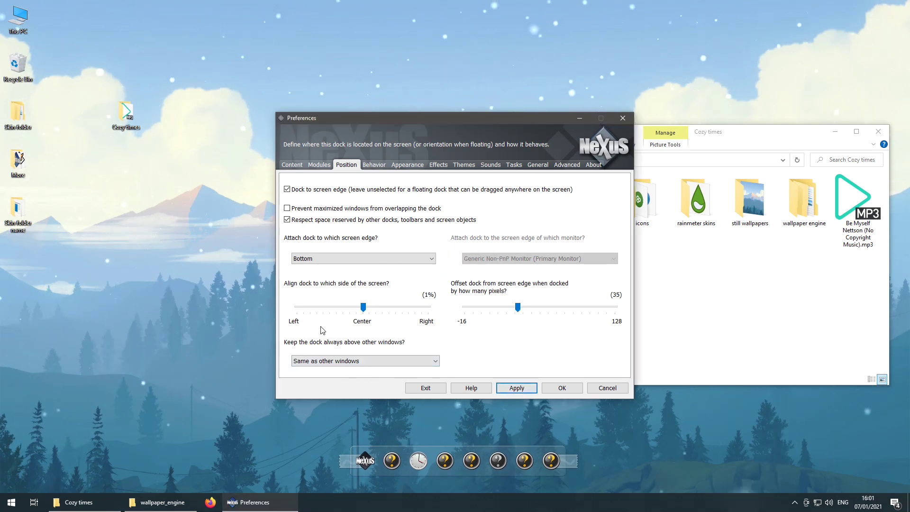
# Try a 25% reflection on the dock icons, and return the reflection to 0%.
pyautogui.click(373, 166)
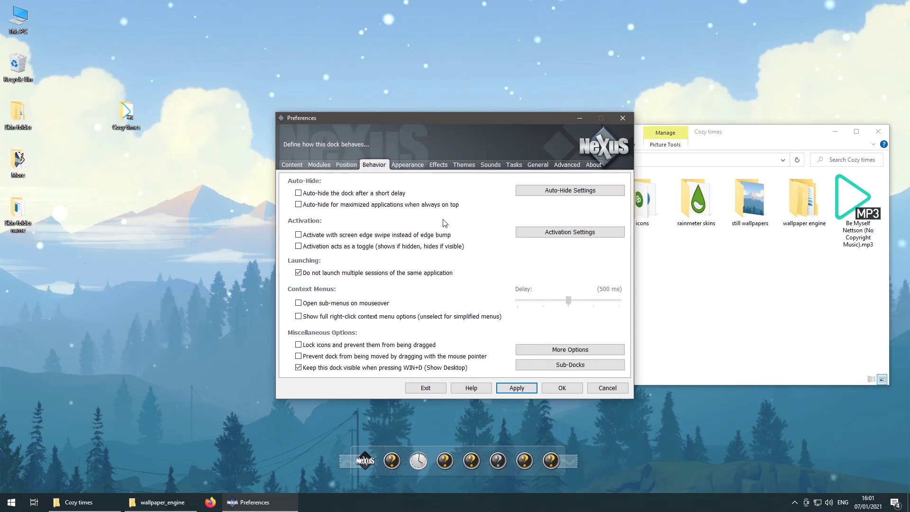
pyautogui.click(410, 166)
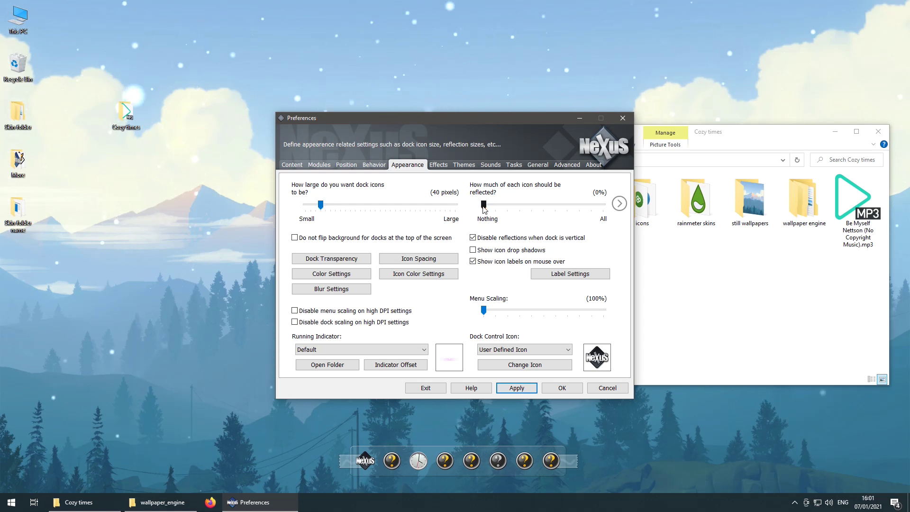
pyautogui.moveTo(484, 209); pyautogui.dragTo(513, 208)
pyautogui.click(510, 389)
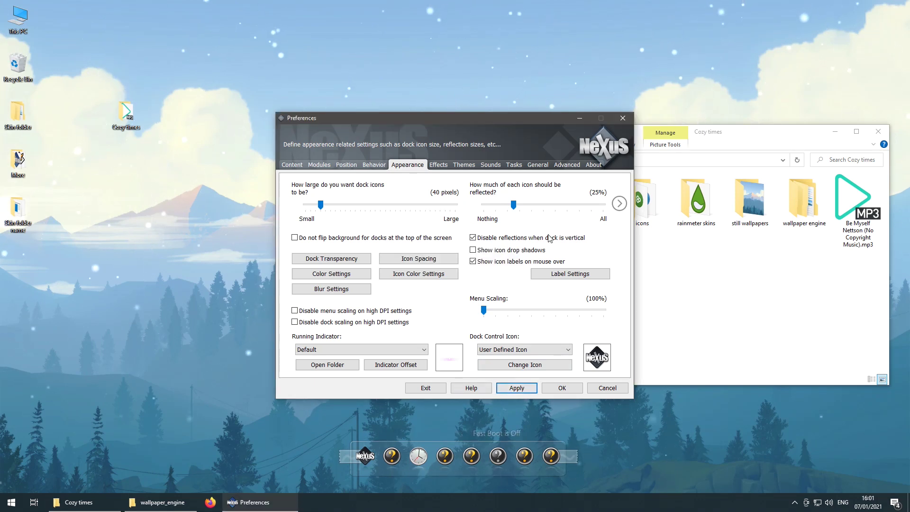
pyautogui.moveTo(514, 205); pyautogui.dragTo(482, 204)
pyautogui.click(514, 391)
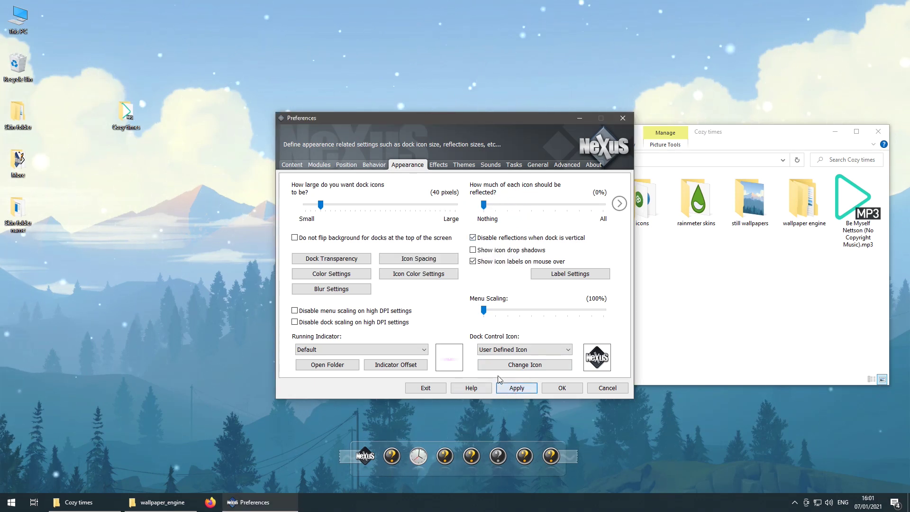
# Review the dock transparency and icon spacing settings in the appearance preferences.
pyautogui.click(332, 260)
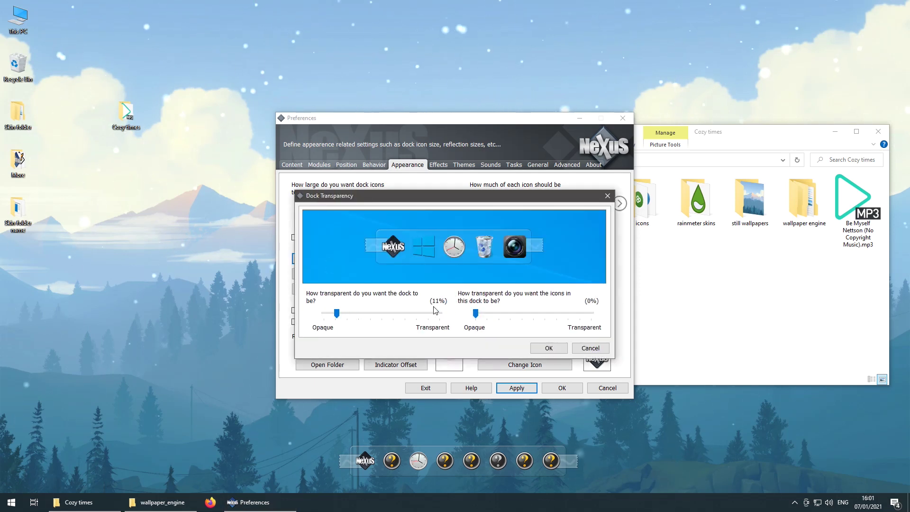
pyautogui.click(541, 348)
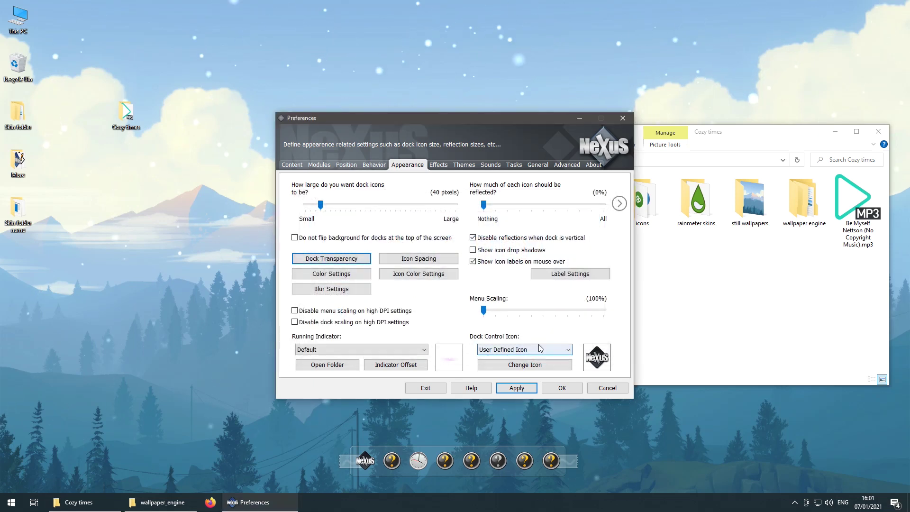
pyautogui.click(418, 259)
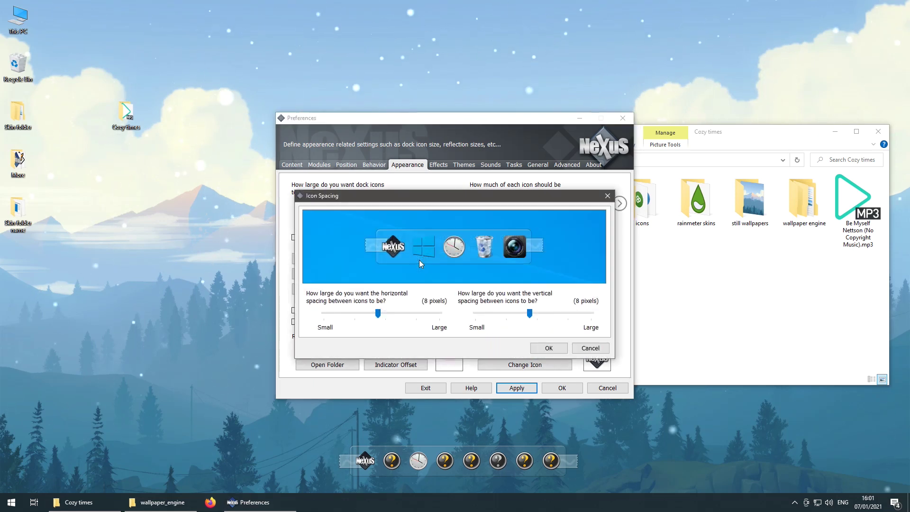
pyautogui.click(549, 348)
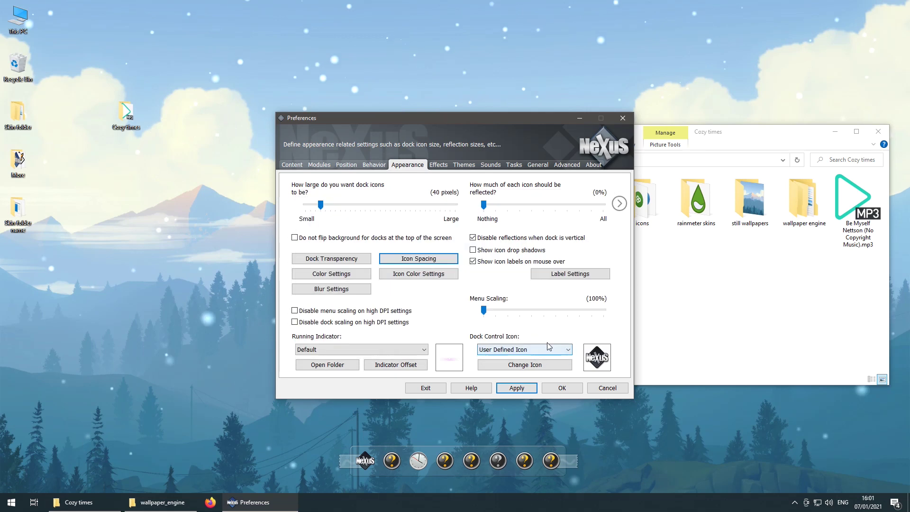
# Set the dock's color settings to Colorize in black with the Tint method and apply them.
pyautogui.click(324, 275)
pyautogui.click(435, 203)
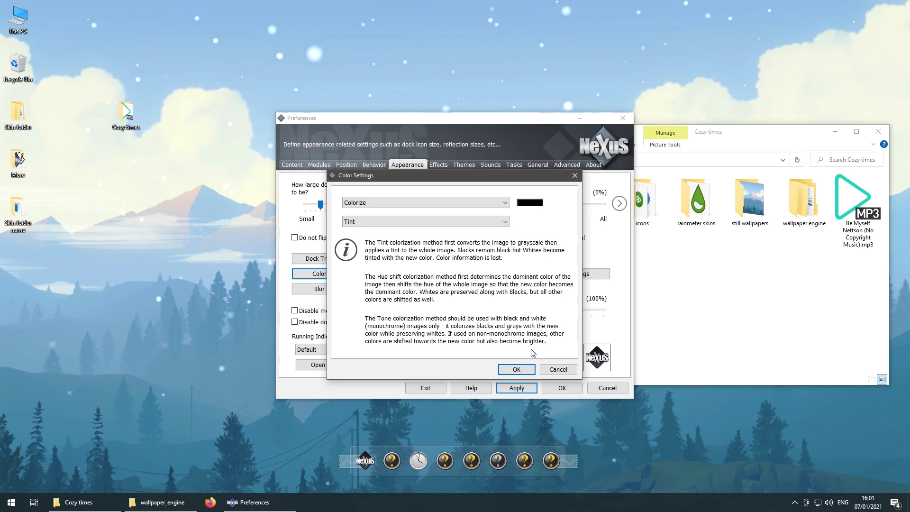
pyautogui.click(516, 369)
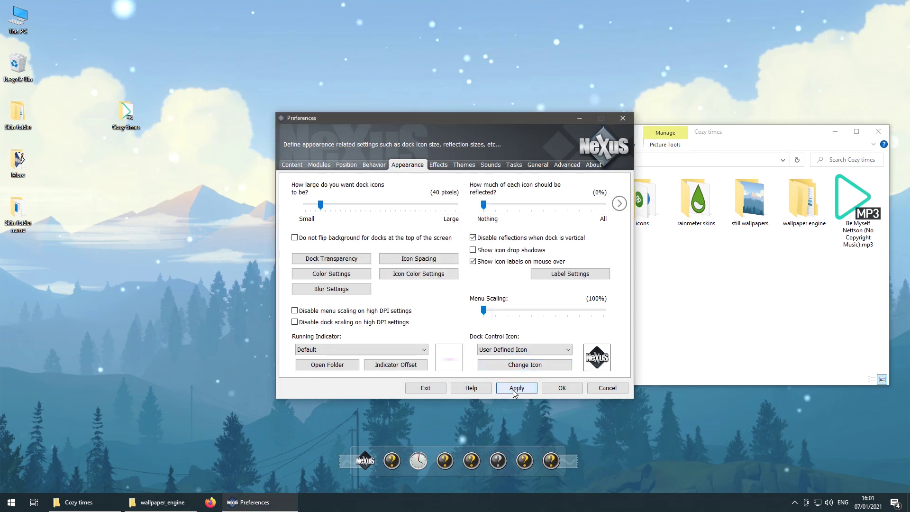
pyautogui.click(514, 388)
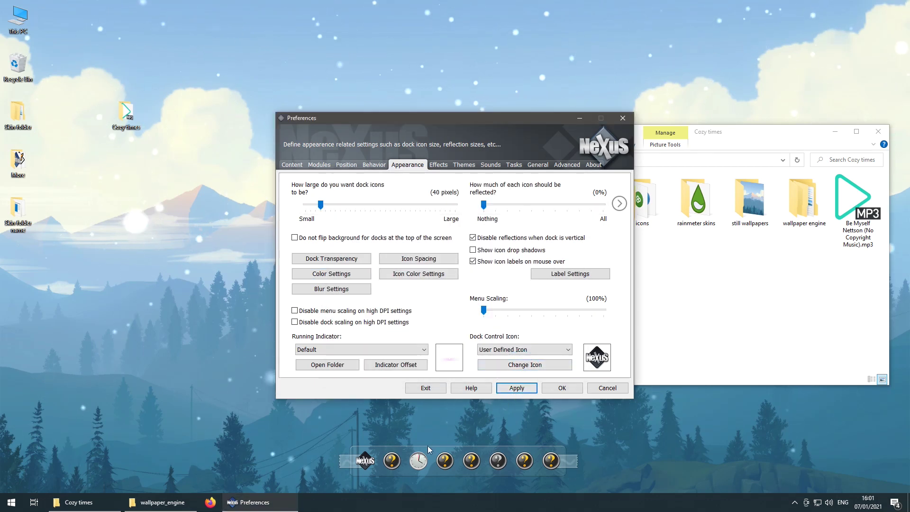
# Try colorizing the dock background in dark magenta with the Tint method and apply it.
pyautogui.click(331, 274)
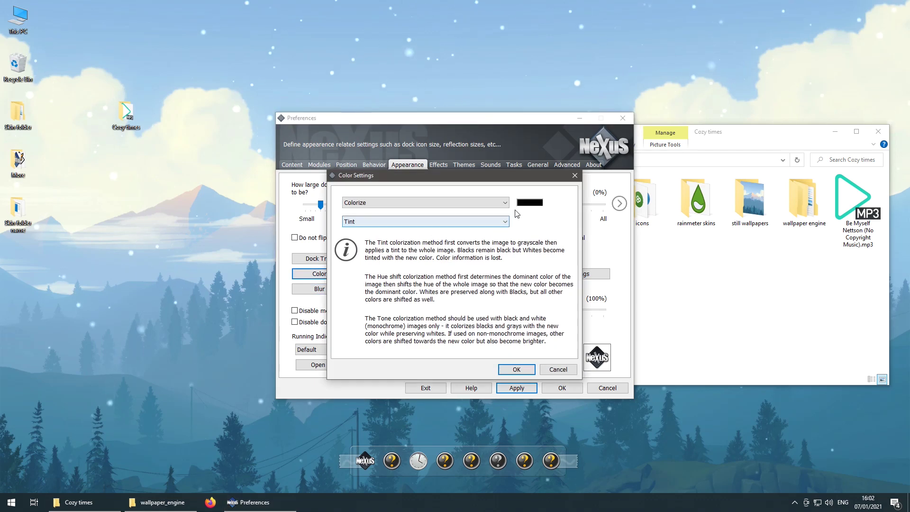
pyautogui.click(494, 225)
pyautogui.click(529, 203)
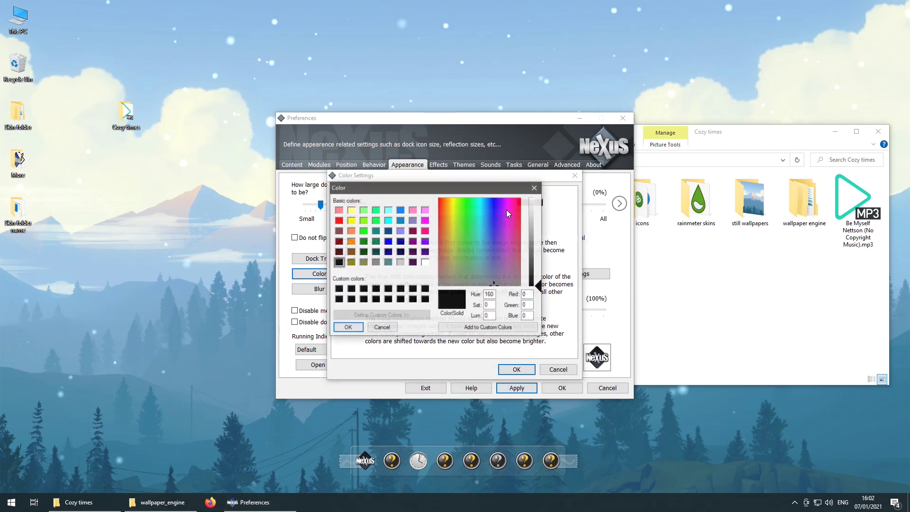
pyautogui.click(413, 231)
pyautogui.click(348, 327)
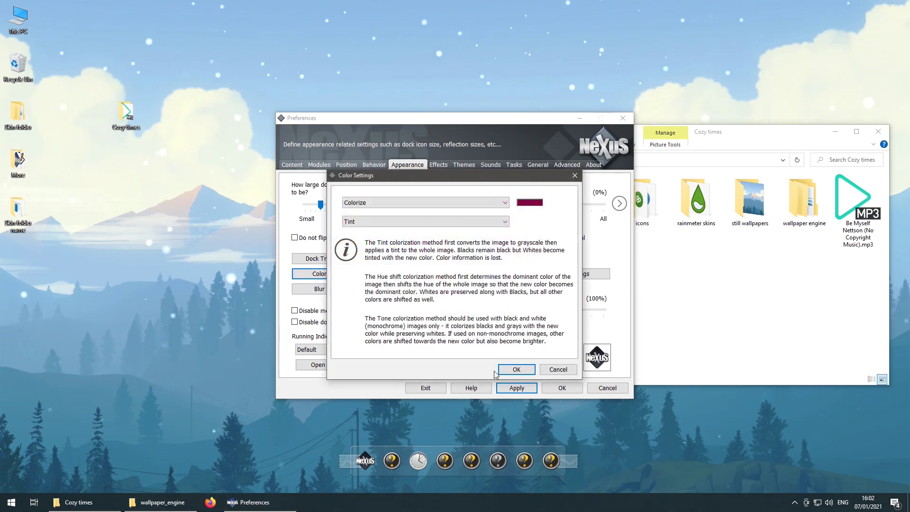
pyautogui.click(516, 369)
pyautogui.click(509, 388)
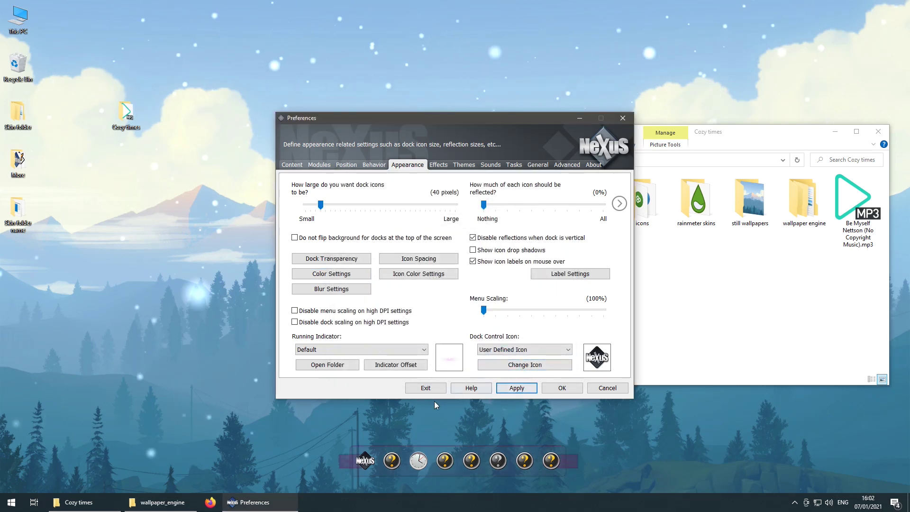
# Set the dock's color settings to No Colorization and apply the change.
pyautogui.click(335, 272)
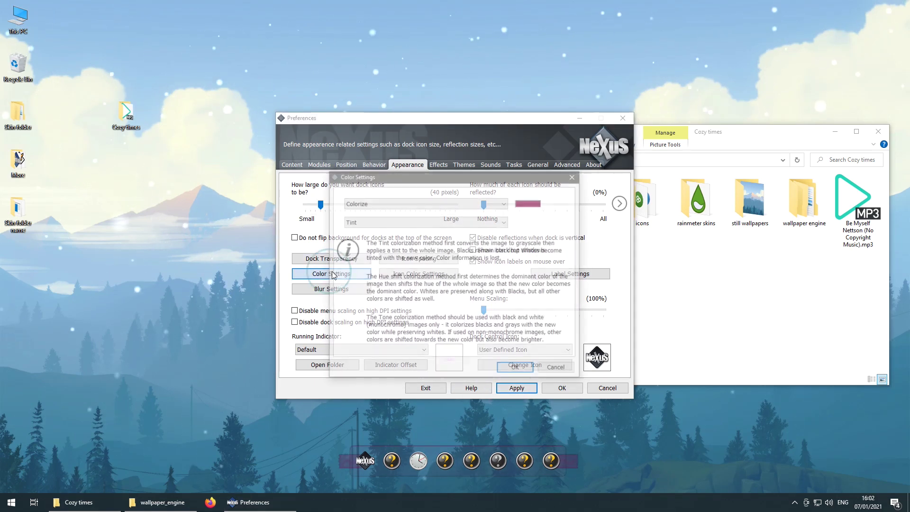
pyautogui.click(391, 203)
pyautogui.click(364, 213)
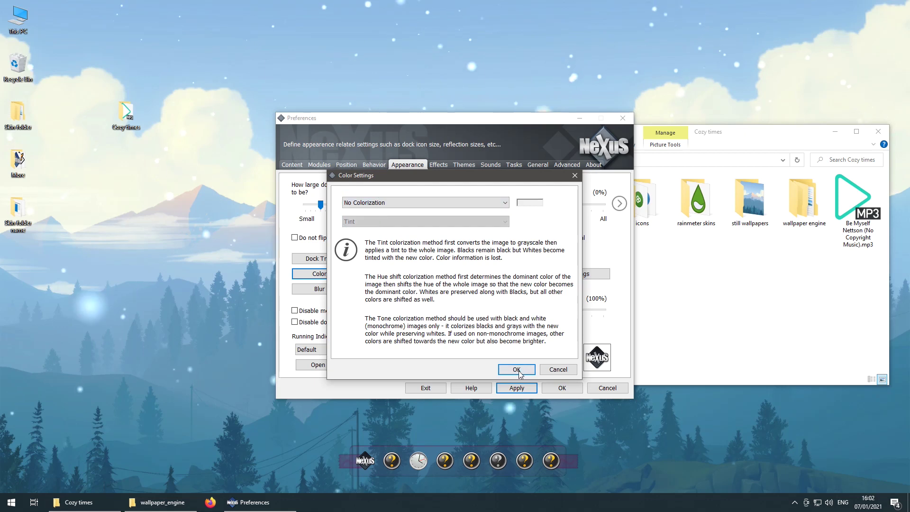
pyautogui.click(517, 369)
pyautogui.click(517, 388)
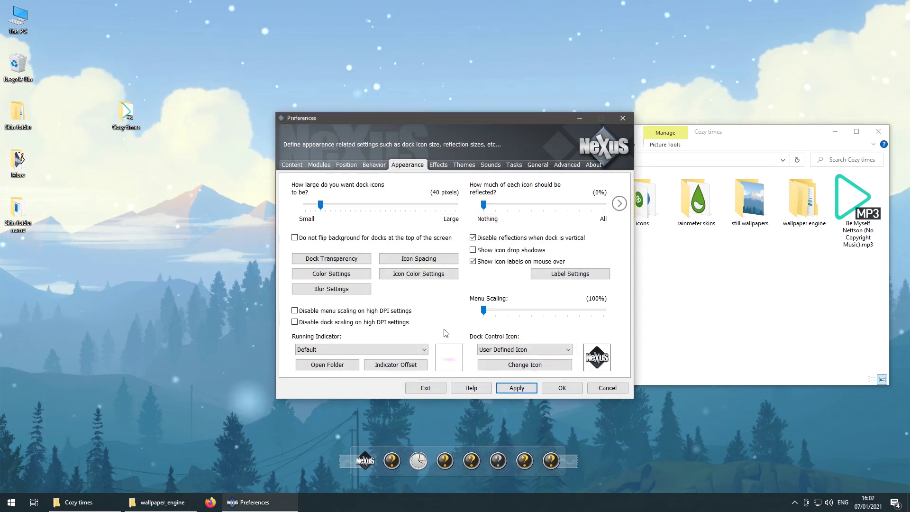
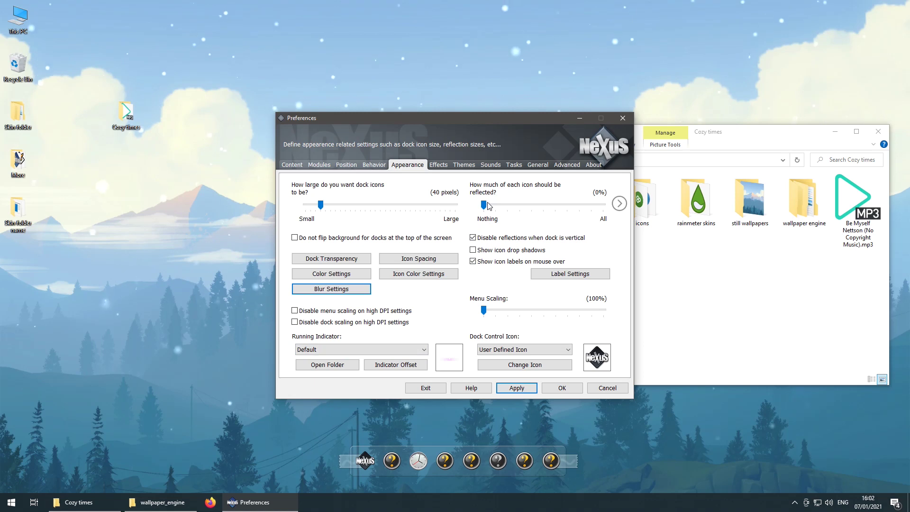
# Review the icon label font and text effect in the dock's label settings, and apply the appearance preferences.
pyautogui.click(557, 273)
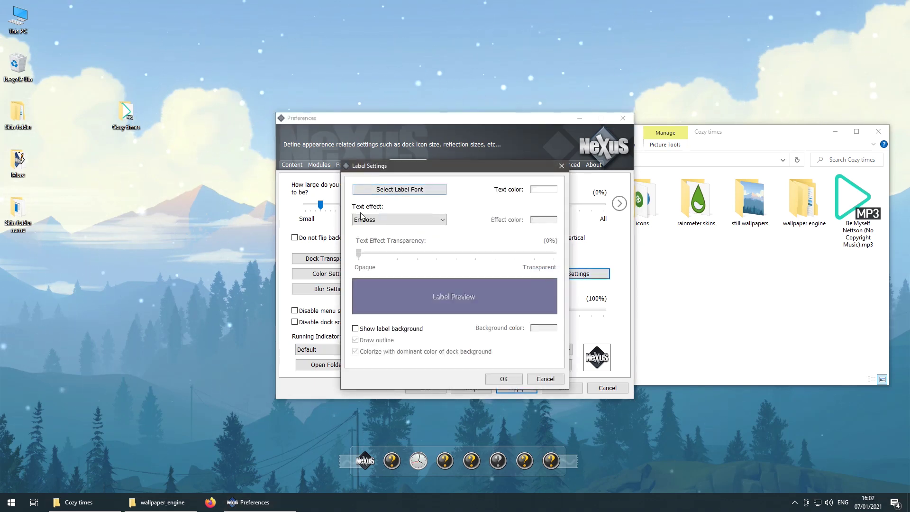
pyautogui.click(383, 191)
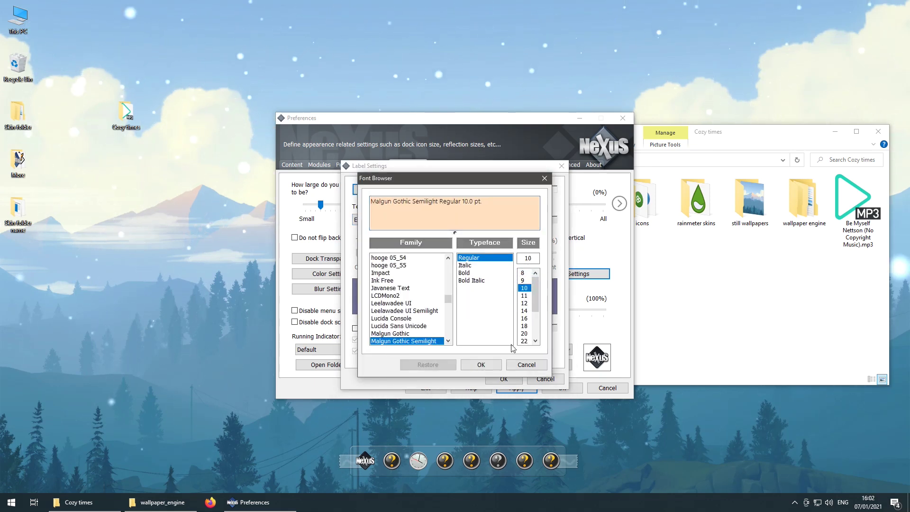
pyautogui.click(481, 365)
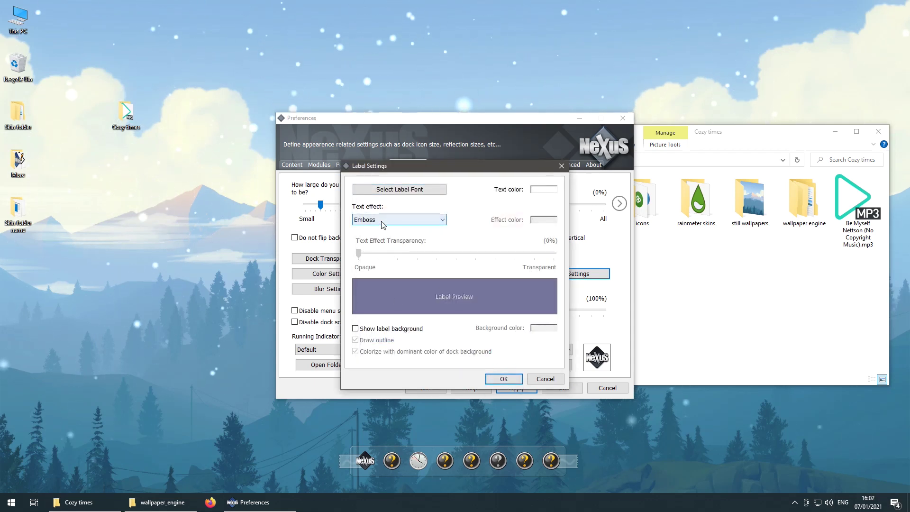
pyautogui.click(504, 379)
pyautogui.click(503, 387)
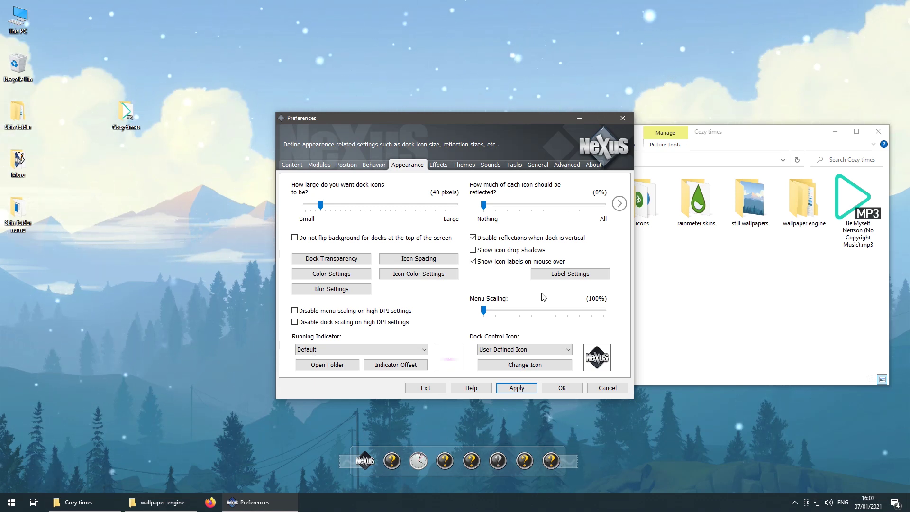
# Review the available mouseover effects for the dock icons, keeping the effect set to None.
pyautogui.click(438, 165)
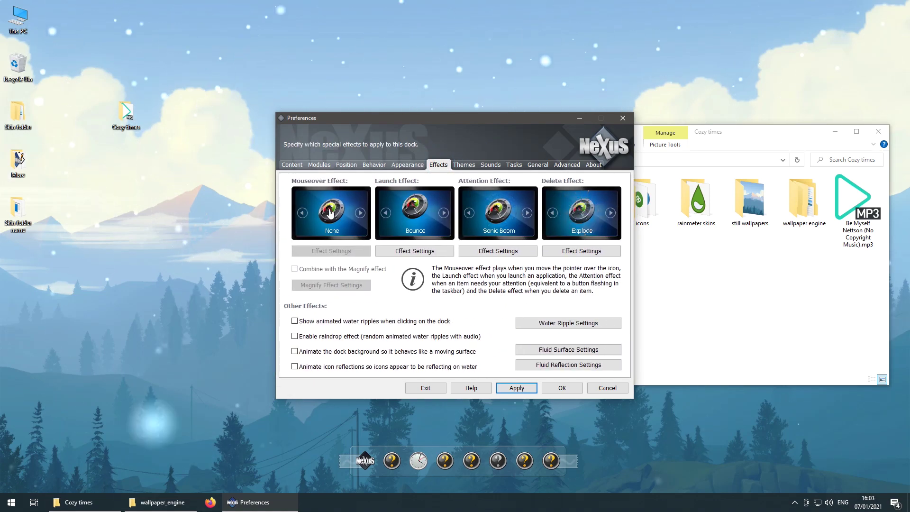
pyautogui.click(330, 213)
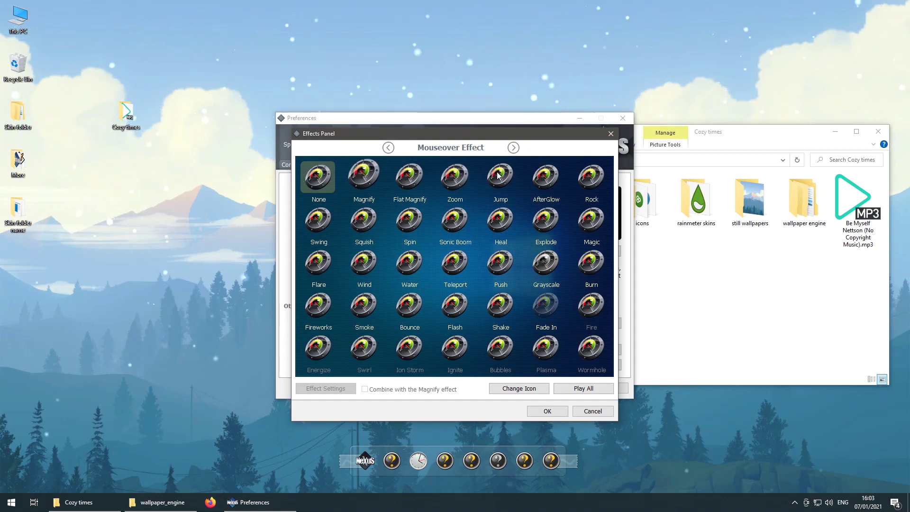
pyautogui.click(548, 410)
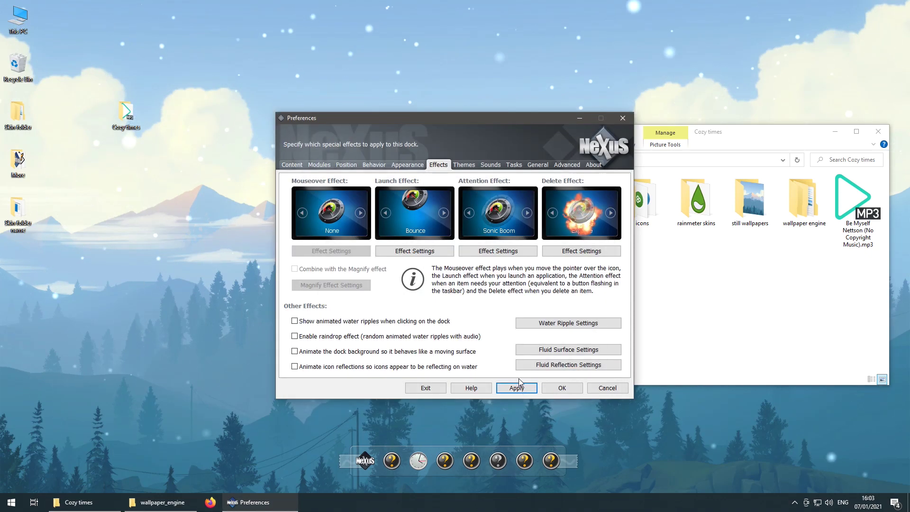
# Review the Themes, Sounds, Tasks, General and Advanced preferences of the dock, and close the preferences with OK.
pyautogui.click(468, 166)
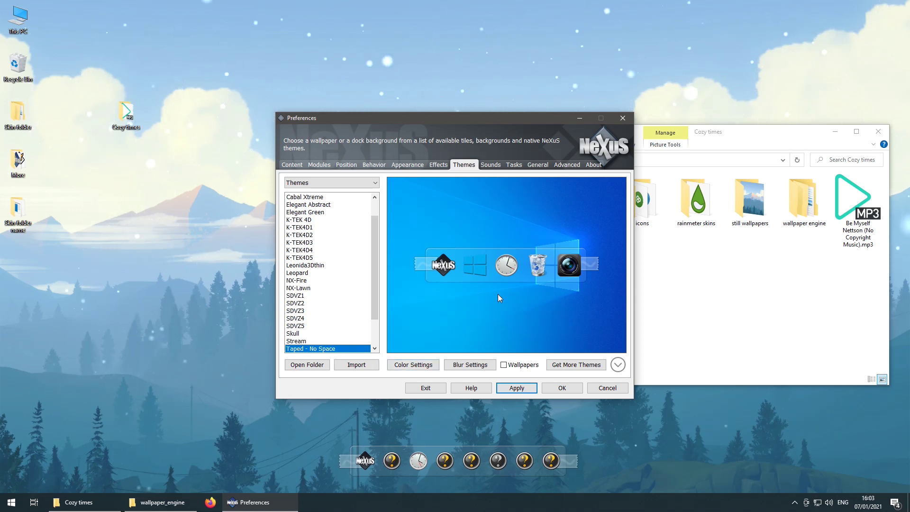
pyautogui.click(489, 166)
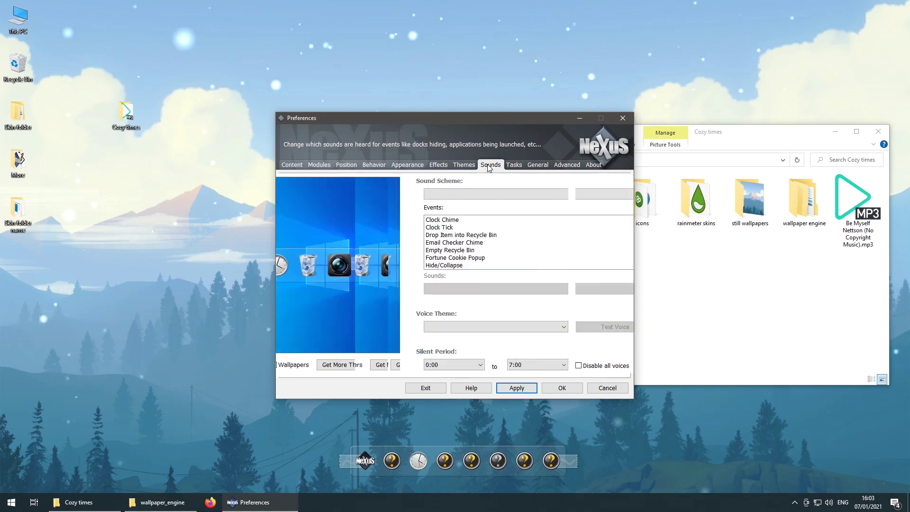
pyautogui.click(516, 166)
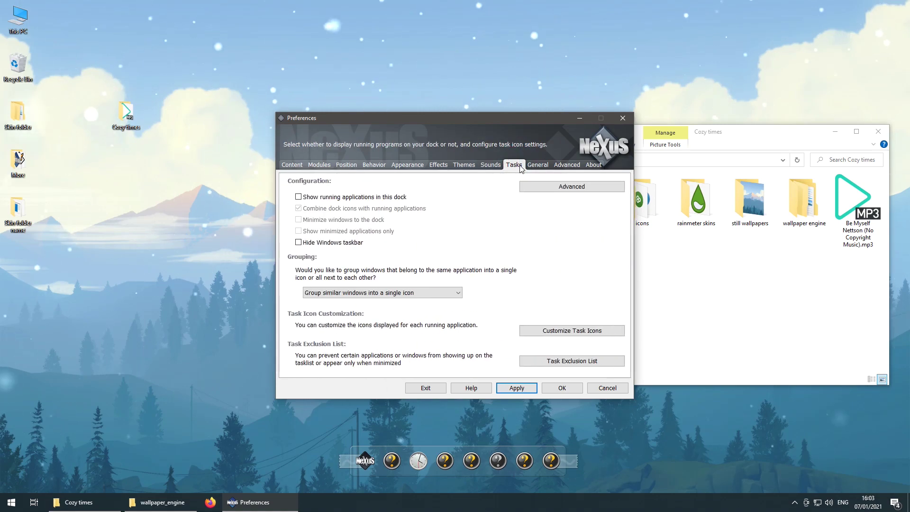
pyautogui.click(535, 166)
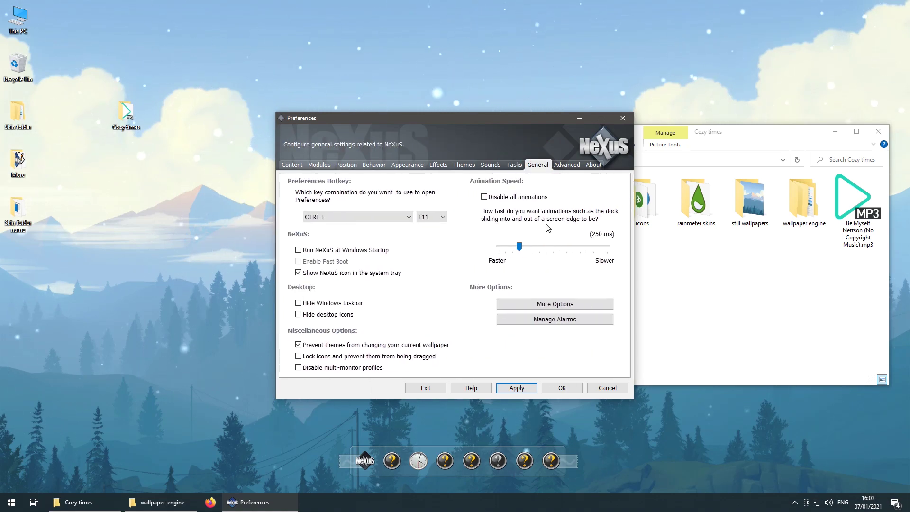
pyautogui.click(567, 165)
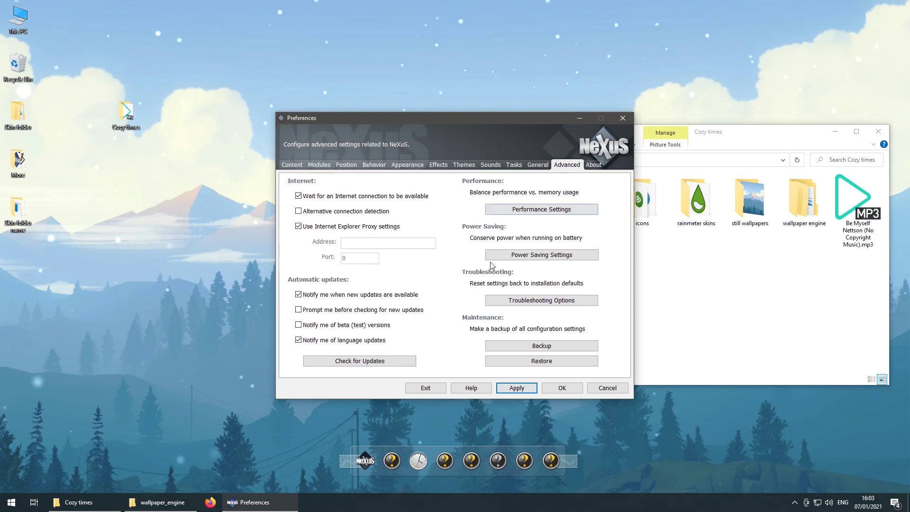
pyautogui.click(562, 388)
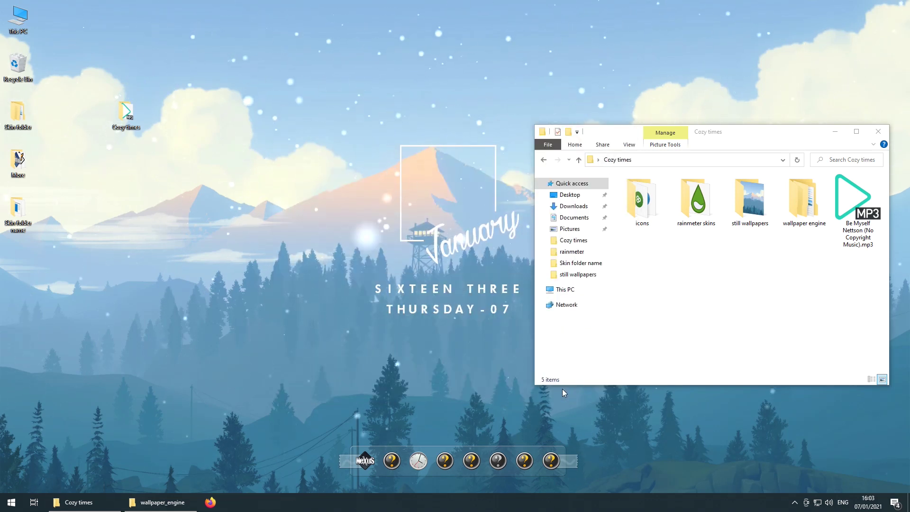
# Assign the After Effects, Chrome, FL Studio and Go Launcher images from the icons folder to the first four dock items, and remove the clock item.
pyautogui.doubleClick(638, 199)
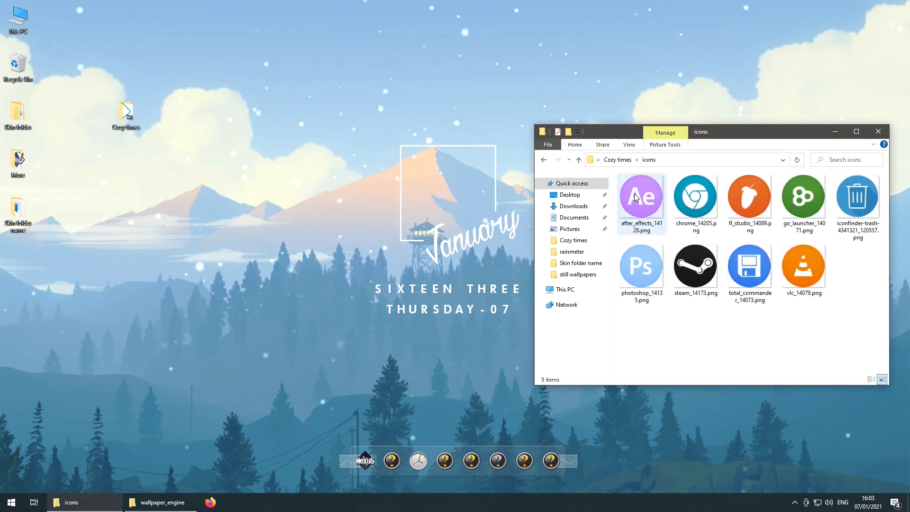
pyautogui.moveTo(638, 201); pyautogui.dragTo(370, 460)
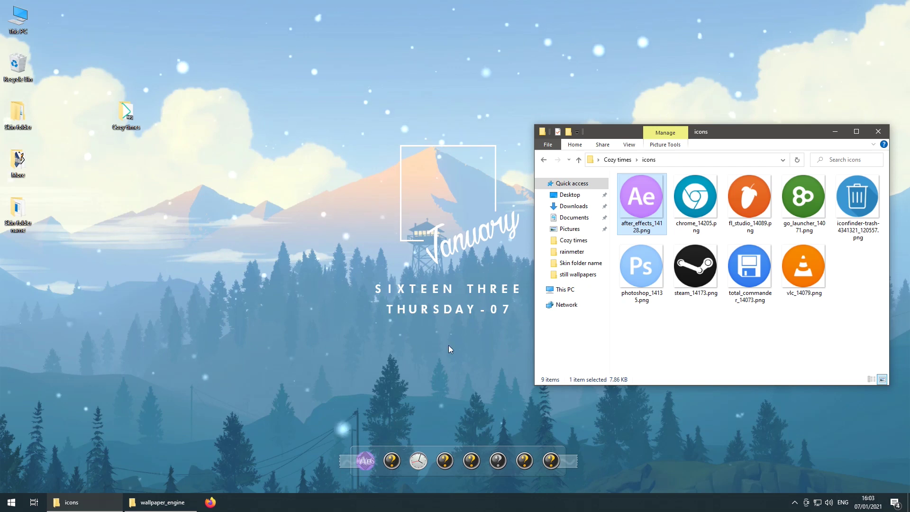
pyautogui.moveTo(695, 197); pyautogui.dragTo(392, 461)
pyautogui.moveTo(749, 197); pyautogui.dragTo(418, 460)
pyautogui.moveTo(803, 197); pyautogui.dragTo(445, 461)
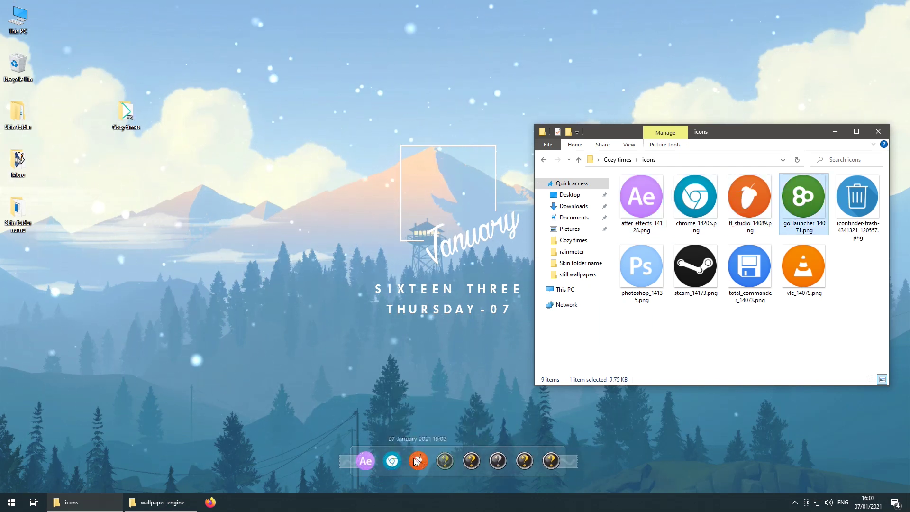
pyautogui.rightClick(418, 457)
pyautogui.click(430, 271)
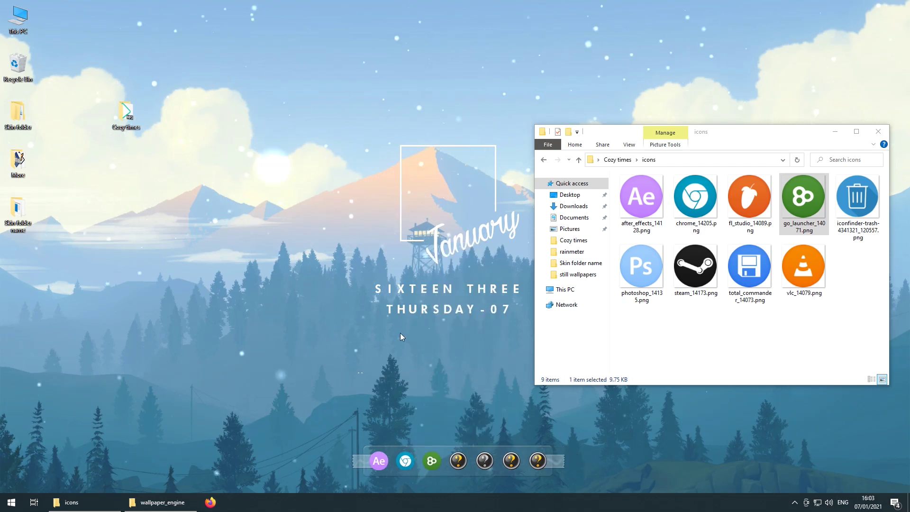
# Add the trash, Photoshop, Steam, Total Commander and VLC icons to the dock, and move the trash icon to the far end.
pyautogui.moveTo(856, 197); pyautogui.dragTo(446, 461)
pyautogui.moveTo(641, 265); pyautogui.dragTo(472, 461)
pyautogui.moveTo(695, 265); pyautogui.dragTo(498, 460)
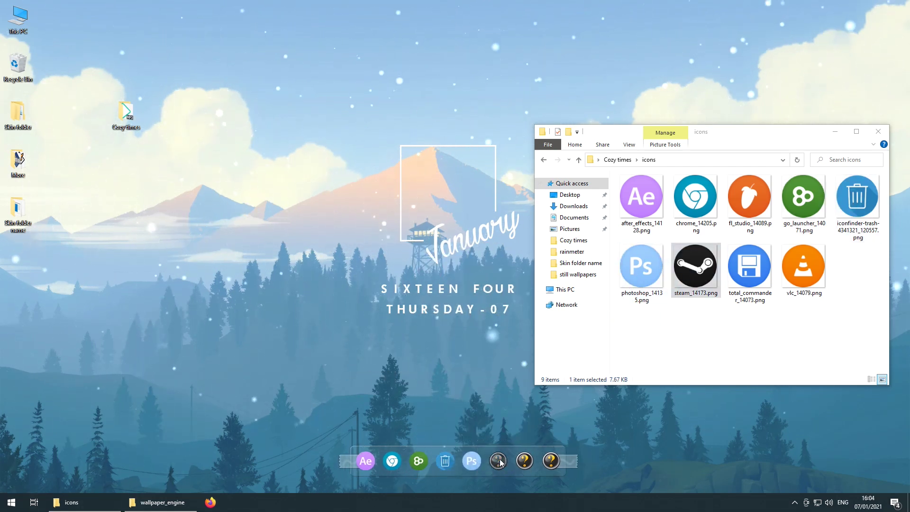
pyautogui.moveTo(749, 266); pyautogui.dragTo(524, 461)
pyautogui.moveTo(803, 265); pyautogui.dragTo(551, 461)
pyautogui.moveTo(445, 460); pyautogui.dragTo(573, 465)
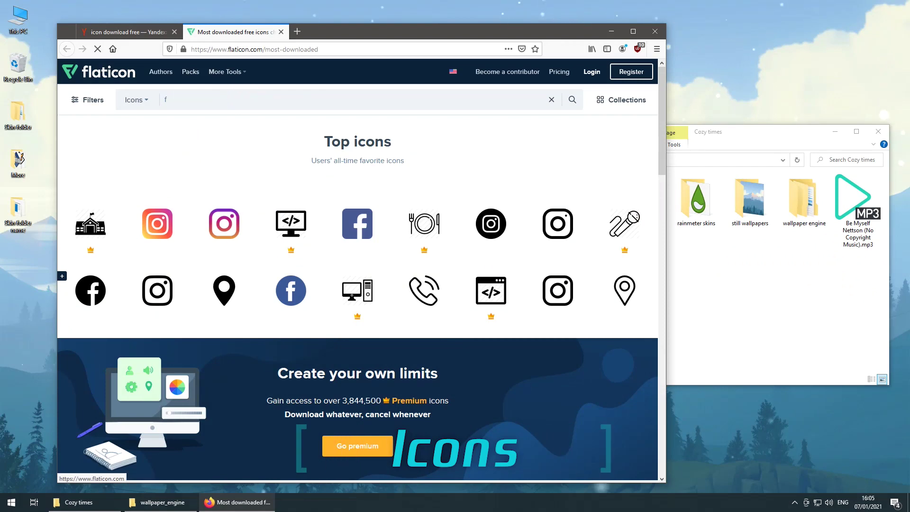
# Search for "firefox" icons on the Flaticon website in Firefox.
pyautogui.write('f')
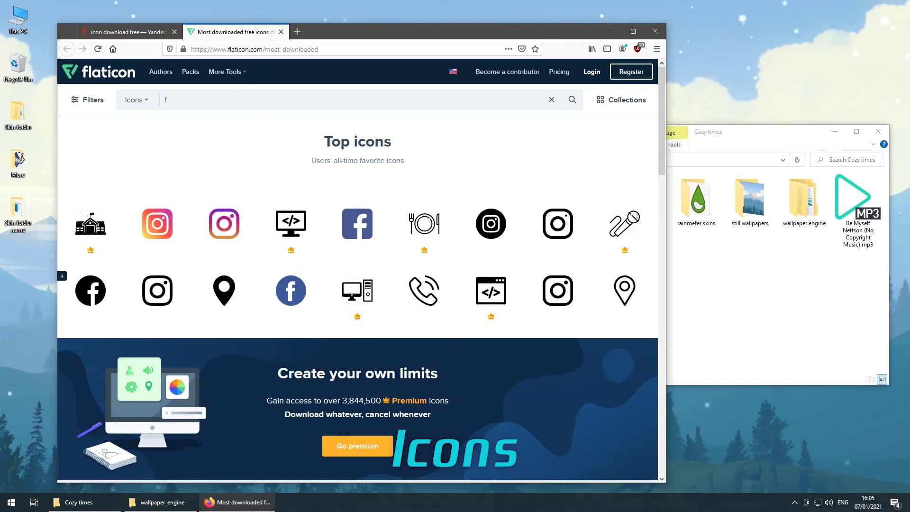
pyautogui.write('irefox')
pyautogui.press('Return')
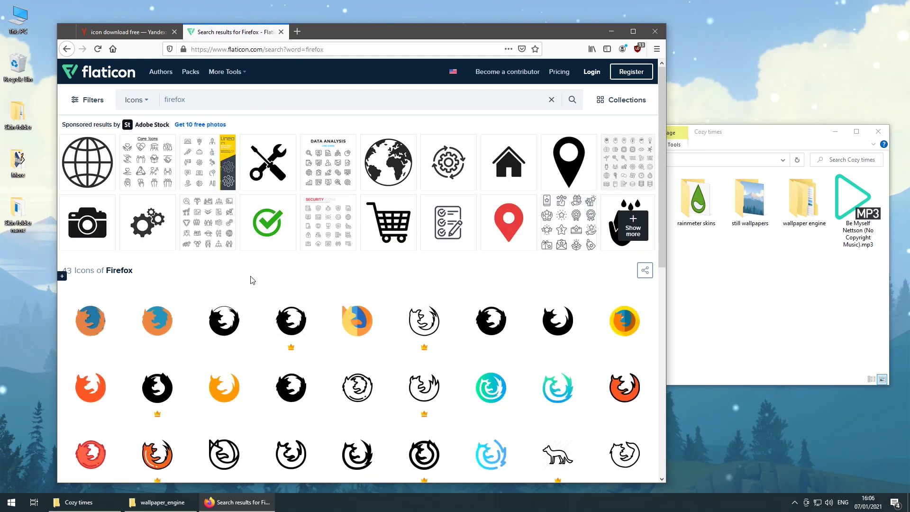
# Download the flat orange-and-blue Firefox icon by Pixel Buddha as a free 64px PNG, and dismiss the attribution notice.
pyautogui.click(152, 324)
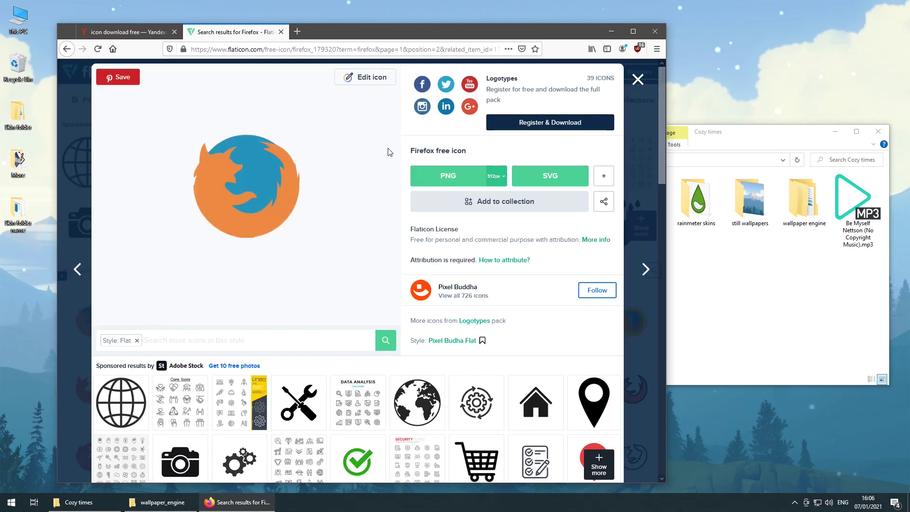
pyautogui.click(493, 176)
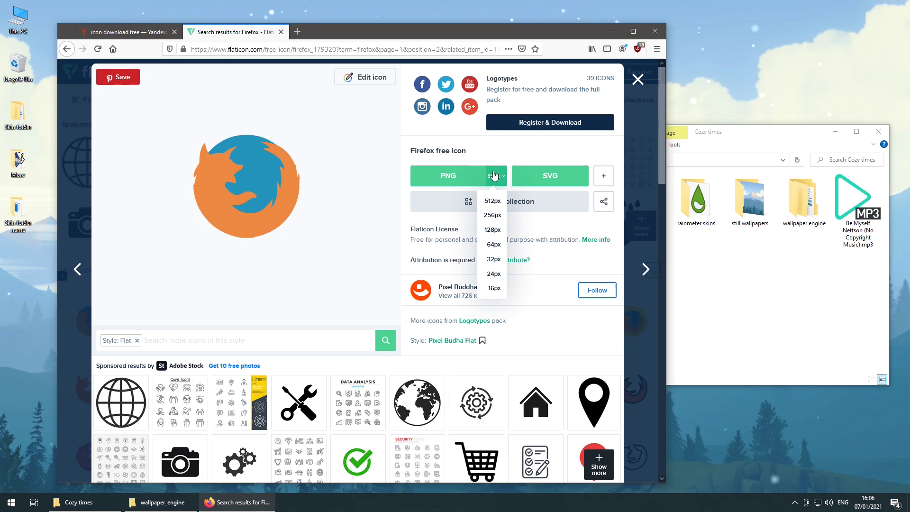
pyautogui.click(493, 244)
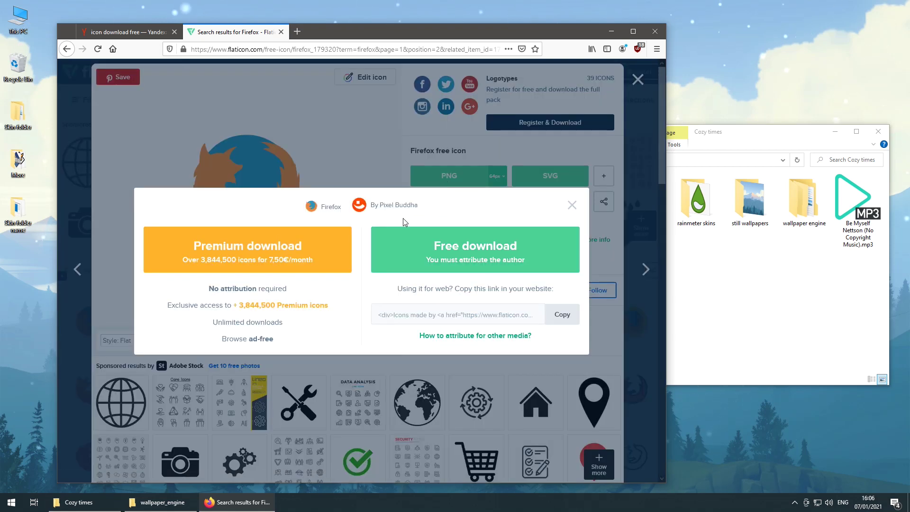
pyautogui.click(516, 254)
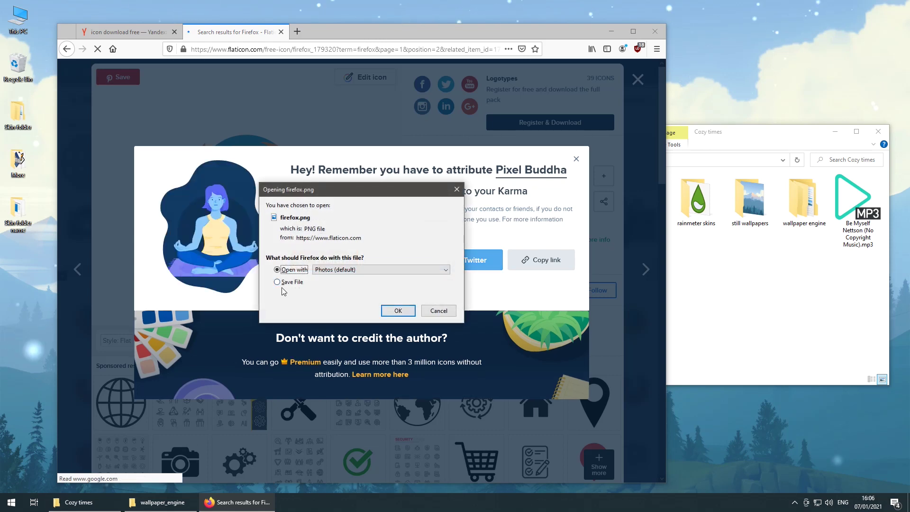
pyautogui.click(397, 311)
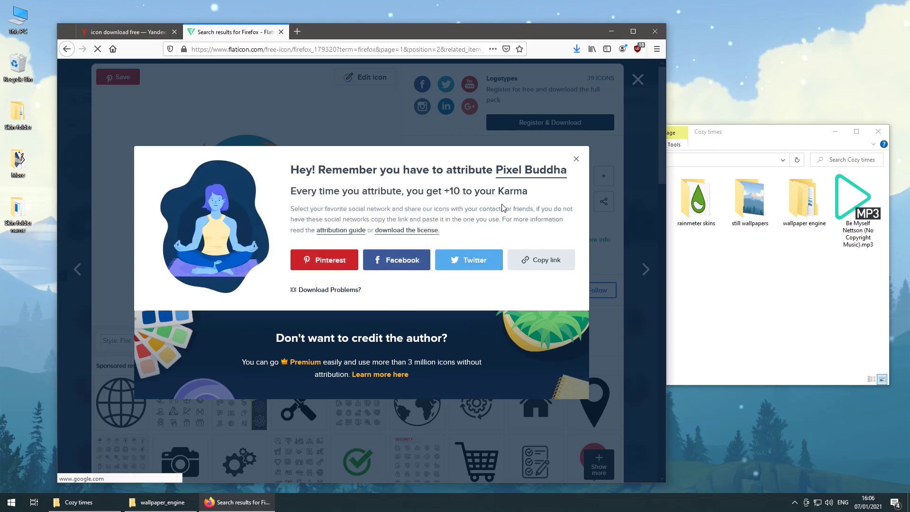
pyautogui.click(576, 160)
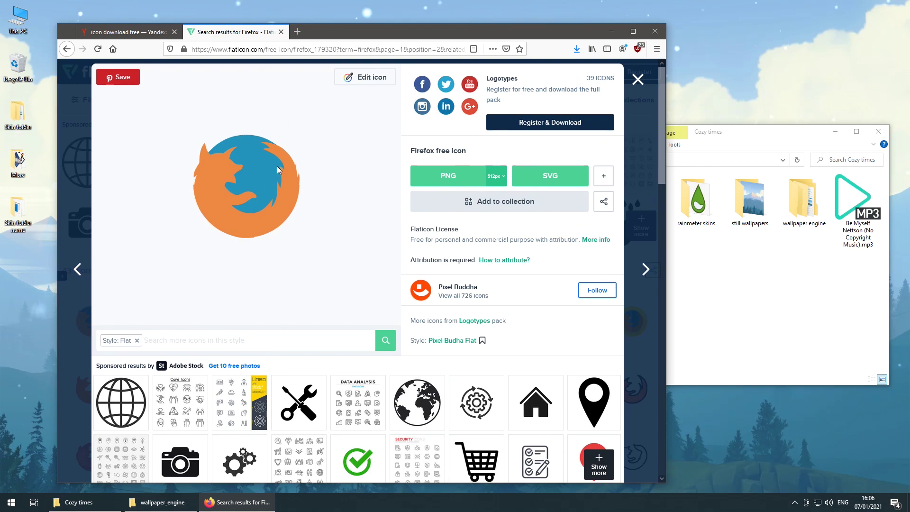
# Browse the Logotypes pack and Pixel Buddha Flat style icons related to the Firefox icon.
pyautogui.scroll(-12, 278, 170)
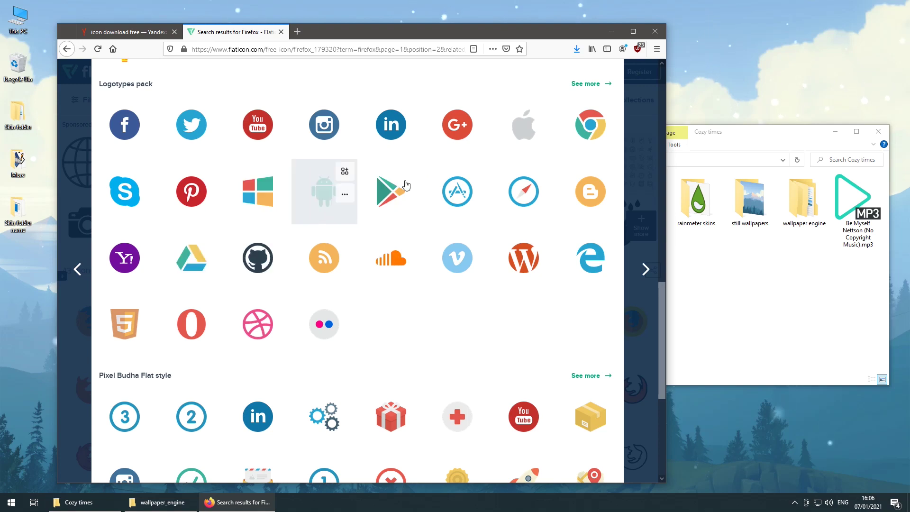
pyautogui.scroll(-5, 405, 184)
pyautogui.scroll(5, 305, 298)
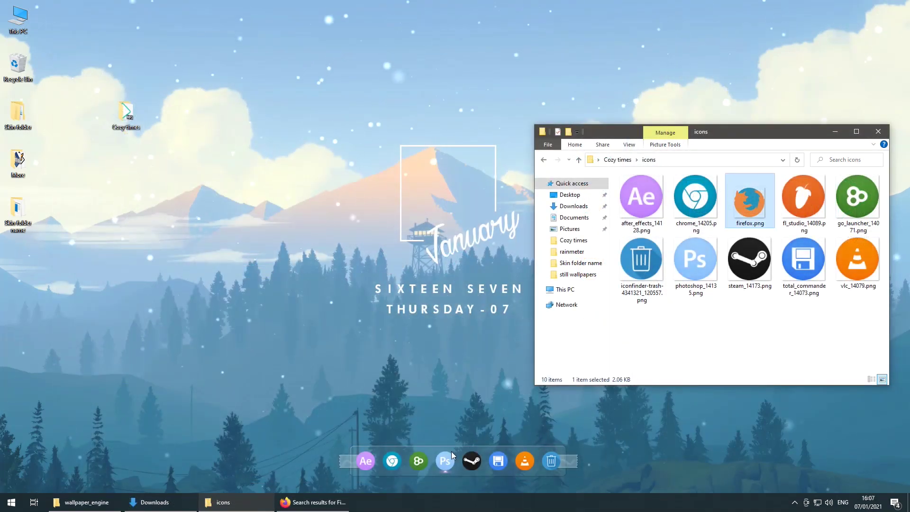
# Replace the dock's Photoshop item with firefox.png, placed between Chrome and Go Launcher, and minimize the icons folder.
pyautogui.moveTo(451, 451); pyautogui.dragTo(410, 453)
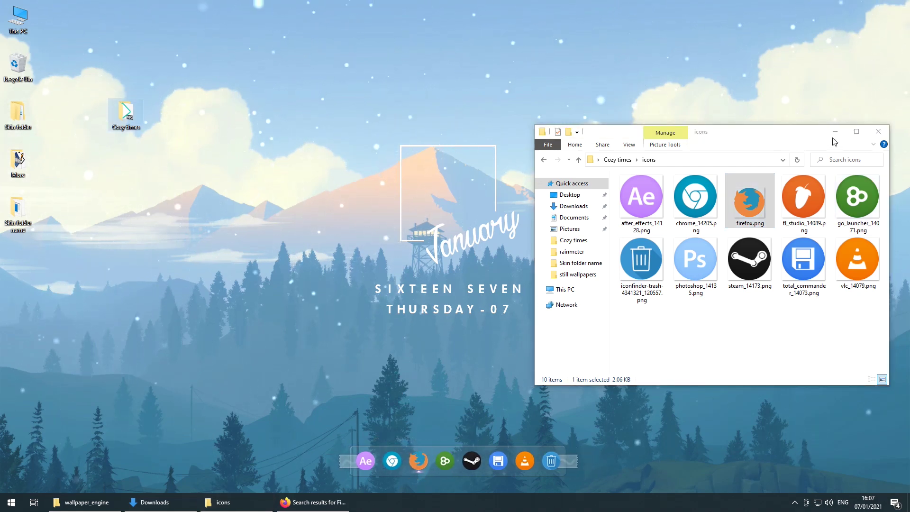
pyautogui.click(835, 133)
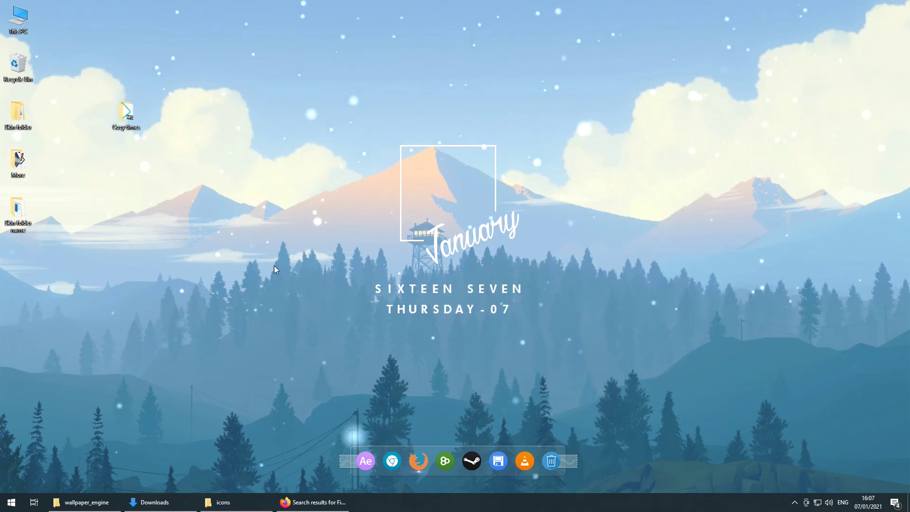
# Install the FLHUD skin from flhud.rmskin in the rainmeter skins folder with skin backup kept on, and minimize the folder.
pyautogui.doubleClick(310, 104)
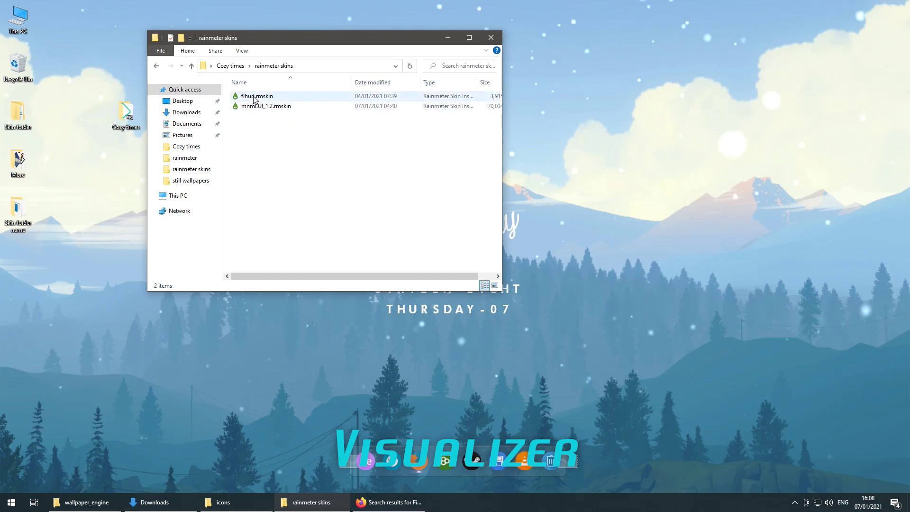
pyautogui.click(255, 98)
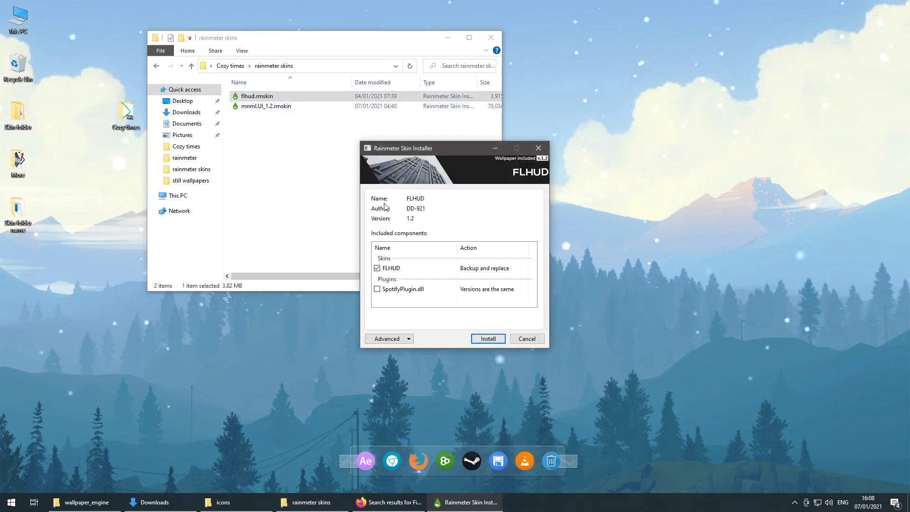
pyautogui.click(377, 289)
pyautogui.click(394, 340)
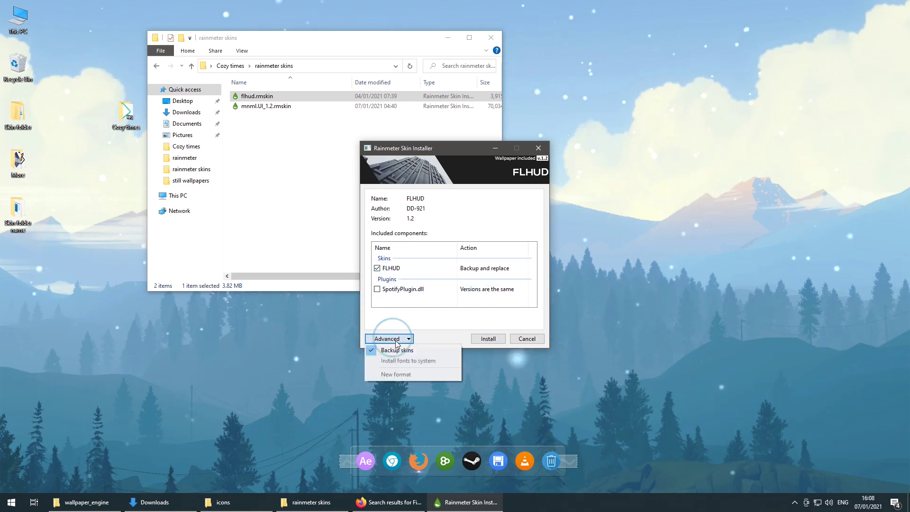
pyautogui.click(468, 345)
pyautogui.click(487, 337)
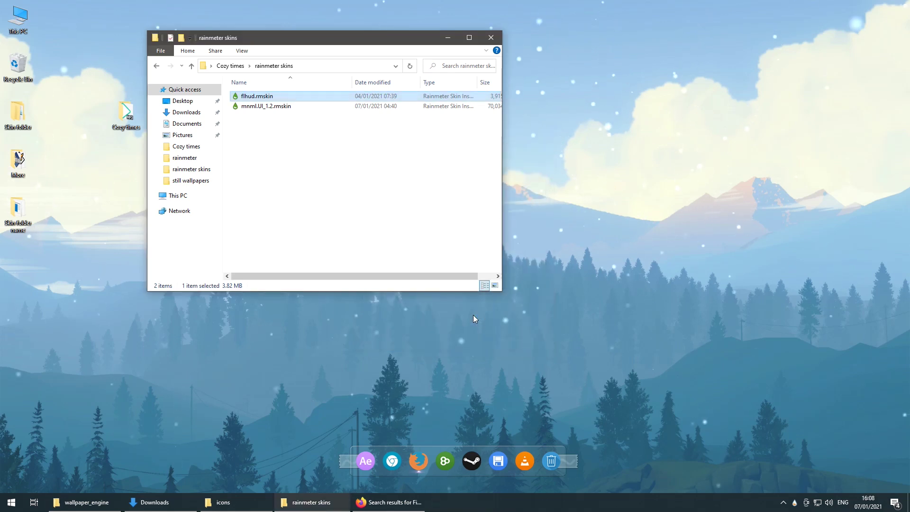
pyautogui.click(448, 38)
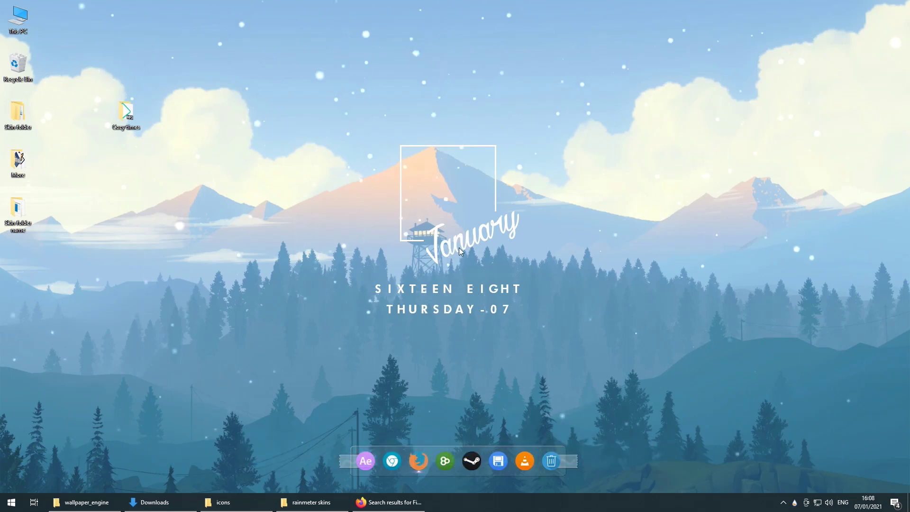
# Move the clock down so its square frames the lookout tower, and hide the desktop icons.
pyautogui.moveTo(459, 251); pyautogui.dragTo(455, 297)
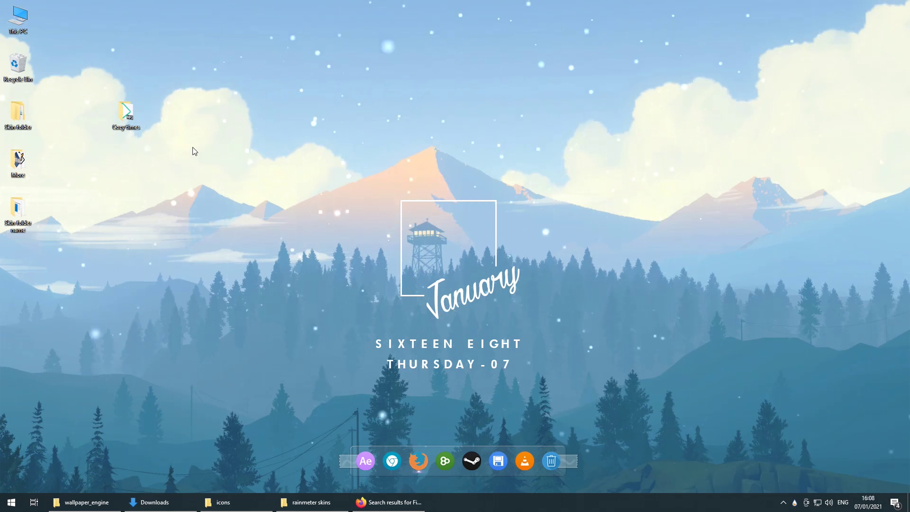
pyautogui.rightClick(214, 135)
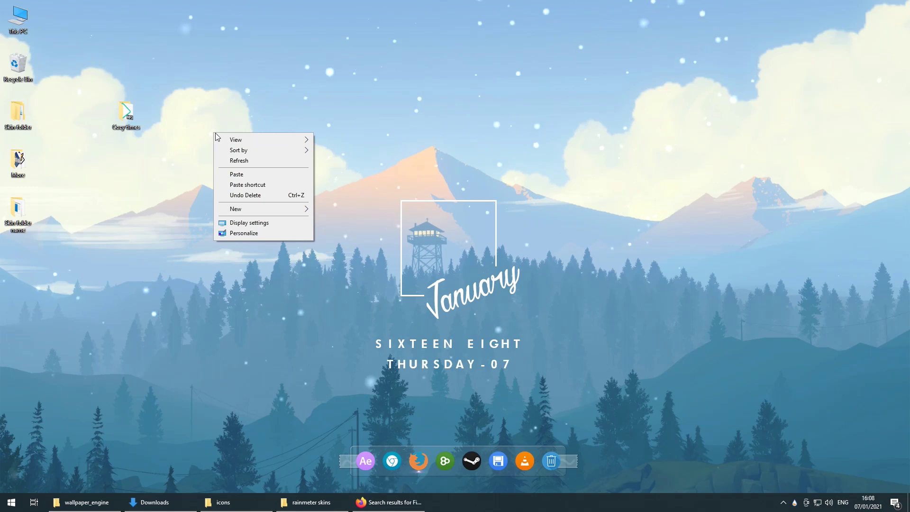
pyautogui.moveTo(237, 139)
pyautogui.click(351, 200)
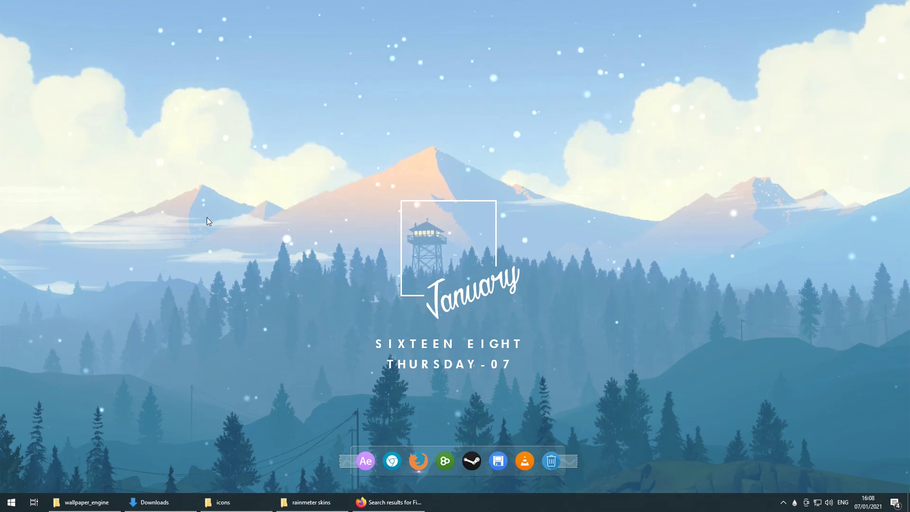
# Turn on automatic hiding of the taskbar in desktop mode and close the settings.
pyautogui.rightClick(479, 503)
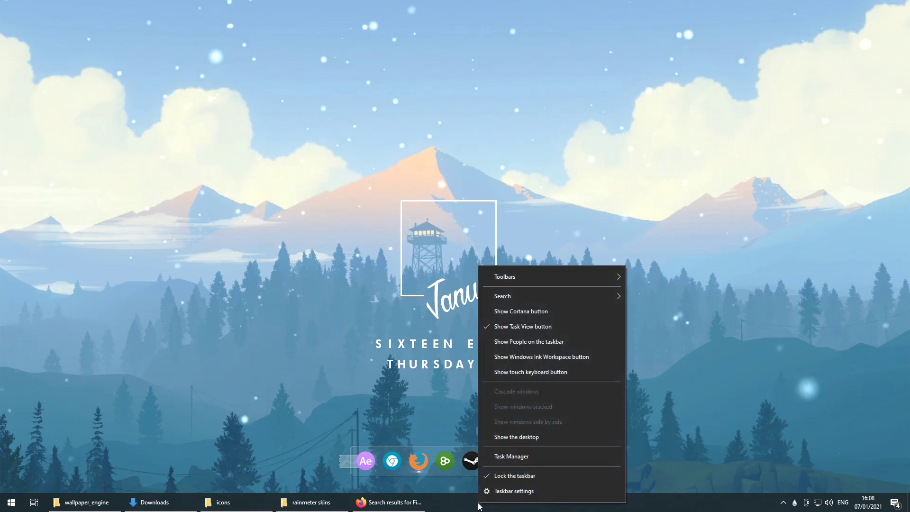
pyautogui.click(503, 492)
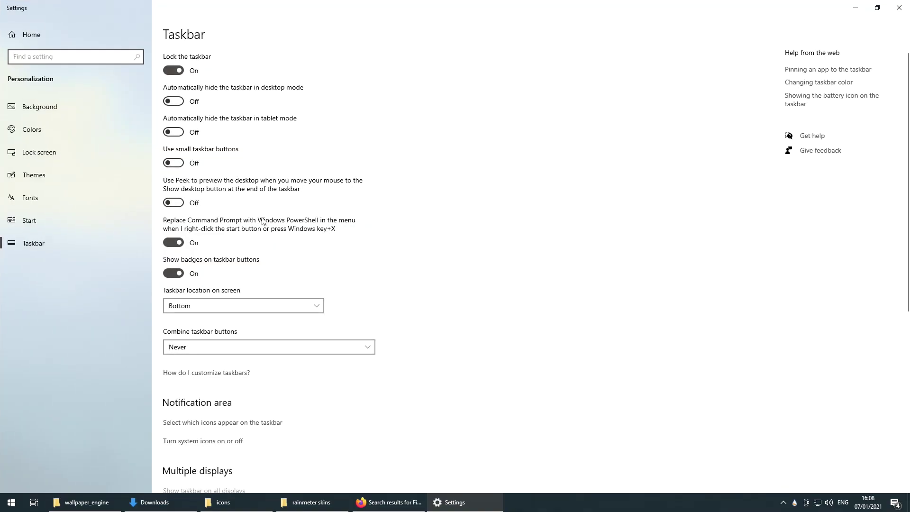
pyautogui.click(173, 102)
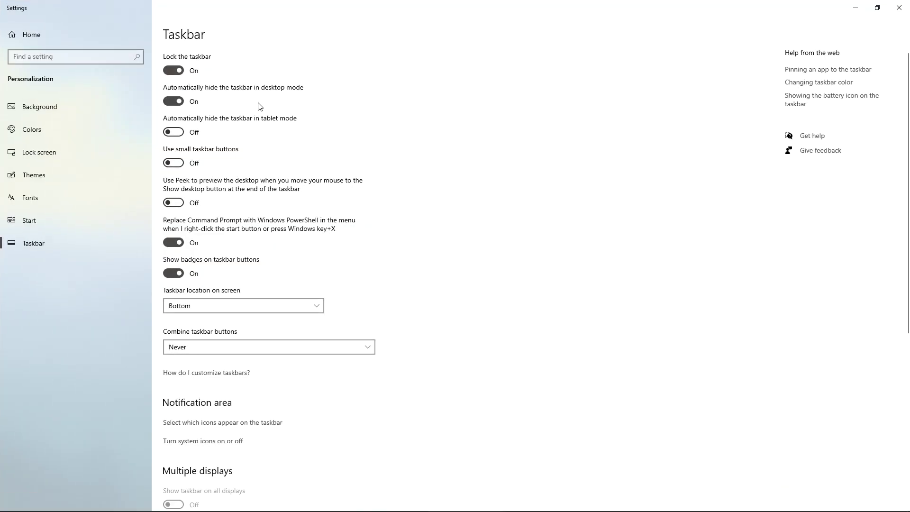
pyautogui.click(895, 15)
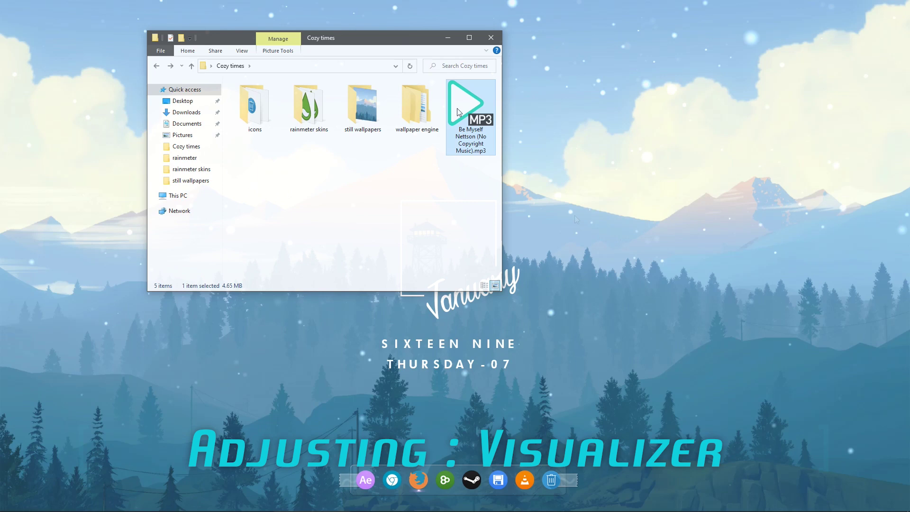
# Play the Be Myself Nettson MP3 from the Cozy times folder and lower the system volume to 0.
pyautogui.click(457, 108)
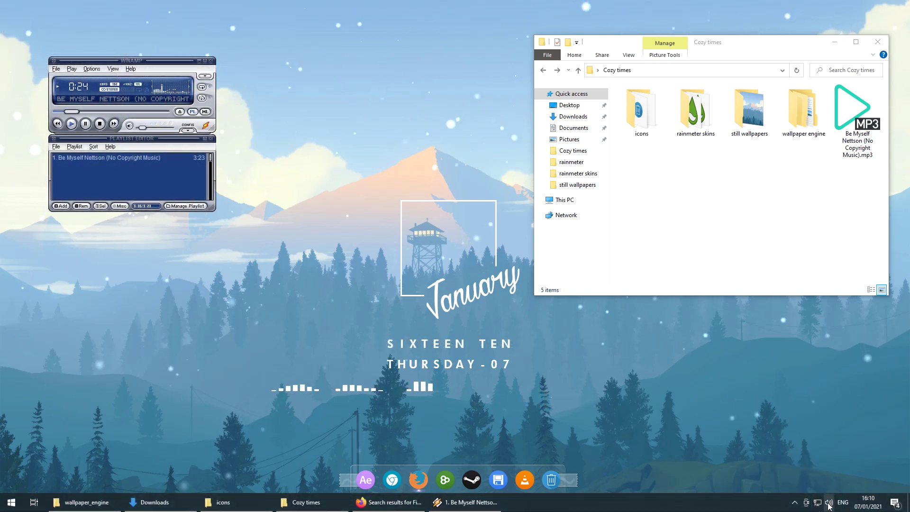
pyautogui.click(829, 504)
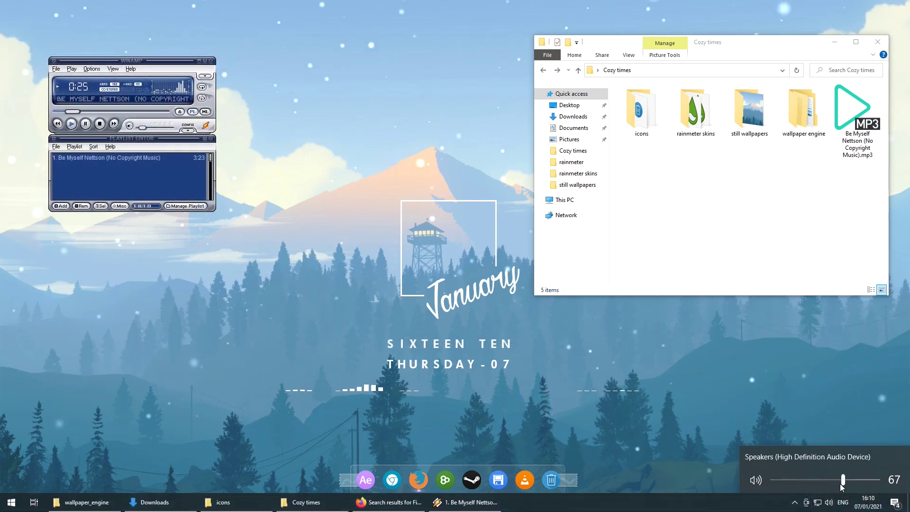
pyautogui.moveTo(843, 480); pyautogui.dragTo(777, 480)
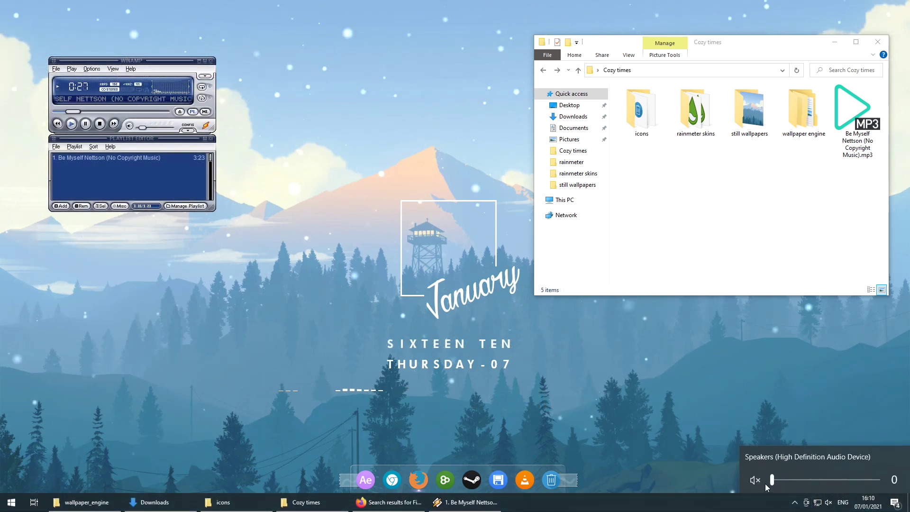
pyautogui.click(240, 348)
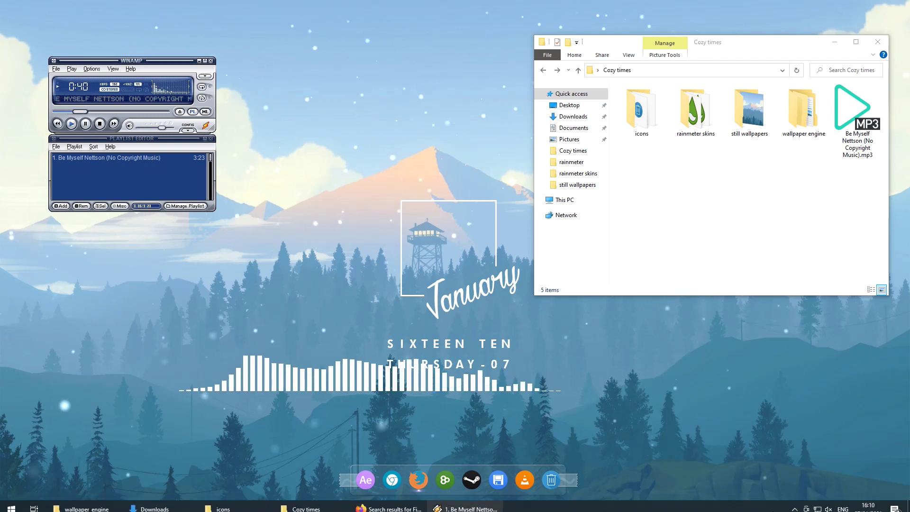
# Load Settings.ini from the FLHUD Settings skin in Rainmeter, and arrange the manager window and settings panel clear of the visualizer.
pyautogui.click(794, 502)
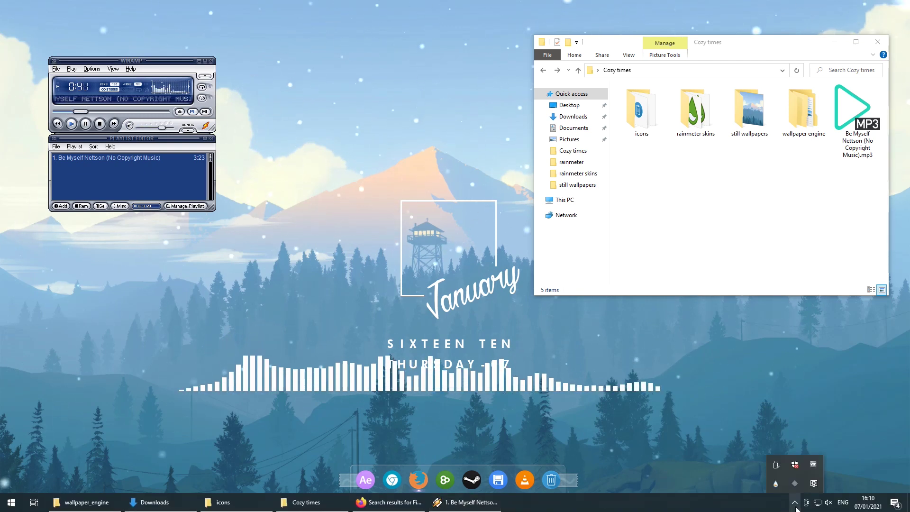
pyautogui.click(775, 483)
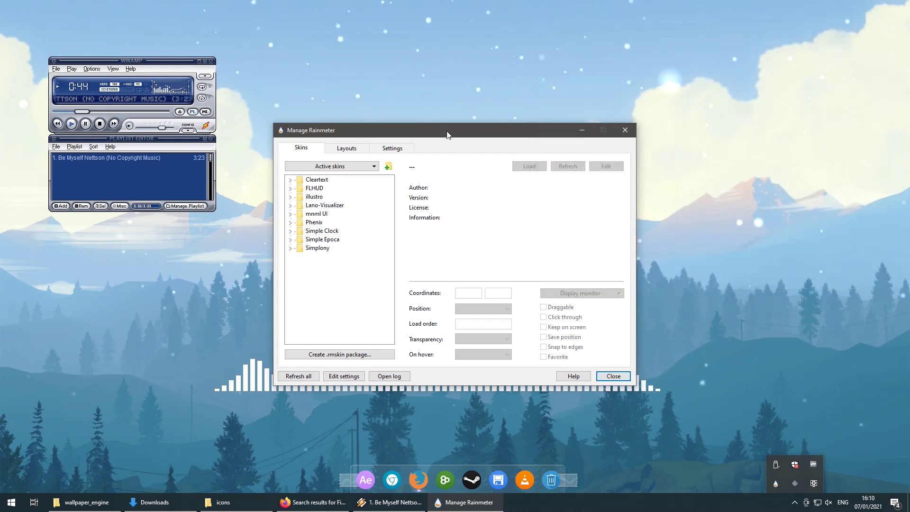
pyautogui.click(290, 189)
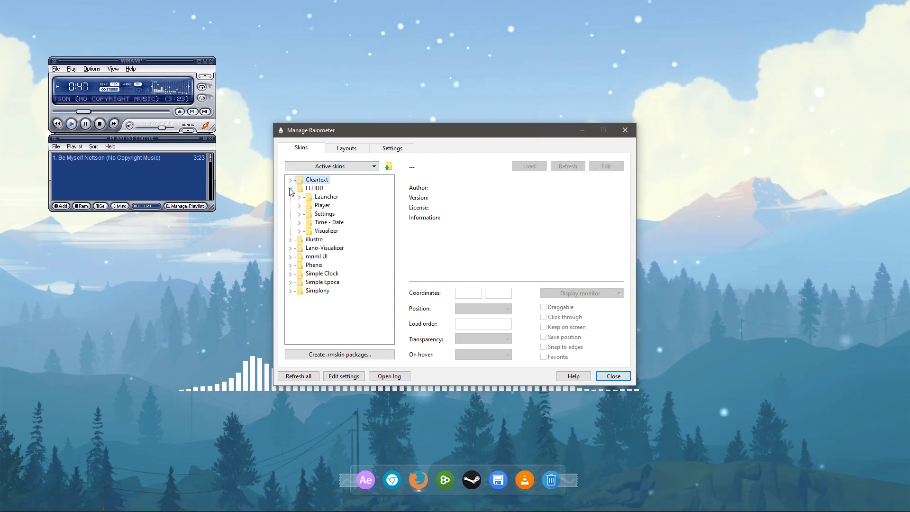
pyautogui.doubleClick(322, 214)
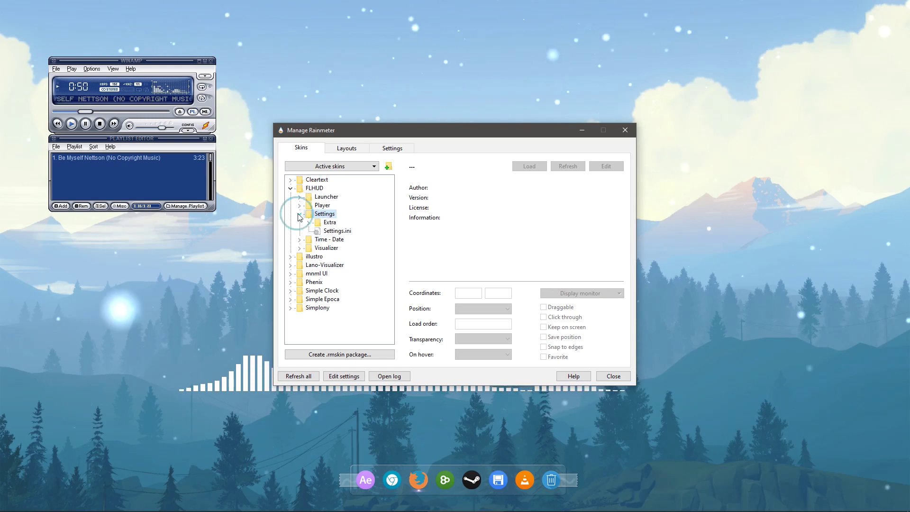
pyautogui.click(337, 231)
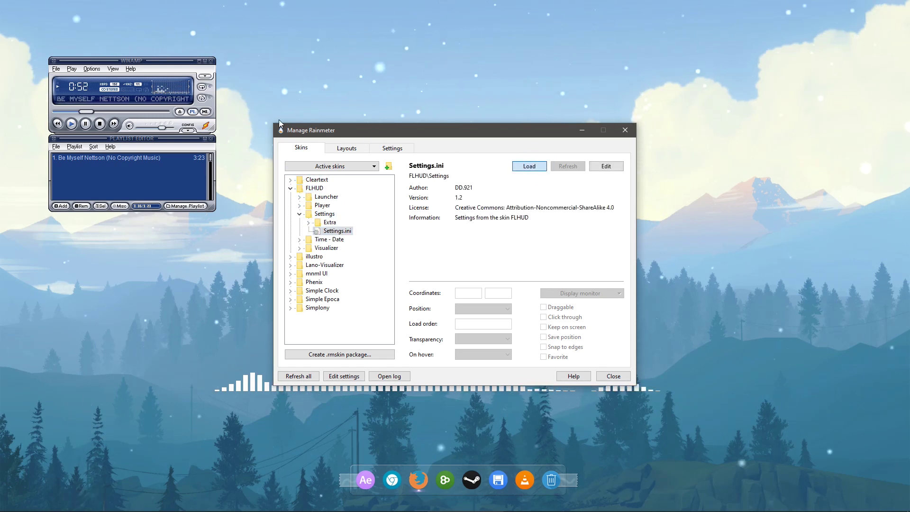
pyautogui.press('Return')
pyautogui.moveTo(542, 133); pyautogui.dragTo(780, 71)
pyautogui.moveTo(285, 7); pyautogui.dragTo(503, 26)
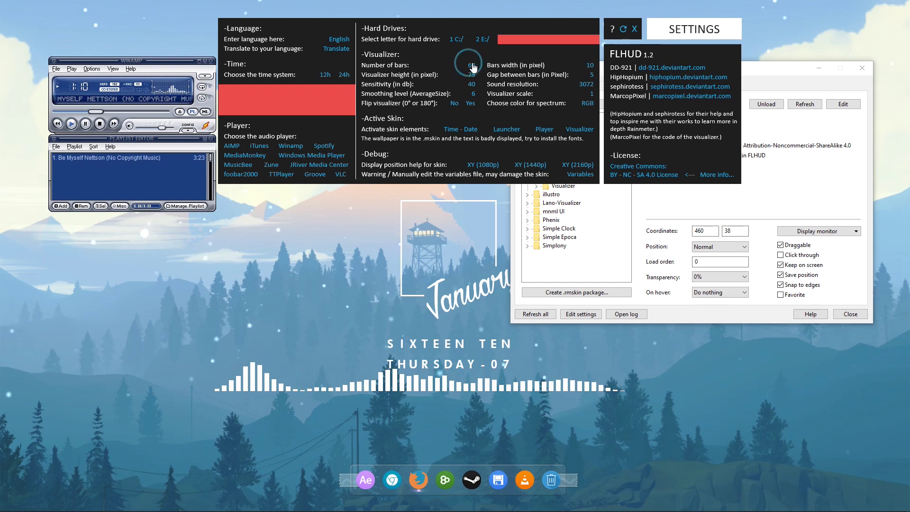
pyautogui.moveTo(473, 68); pyautogui.dragTo(474, 73)
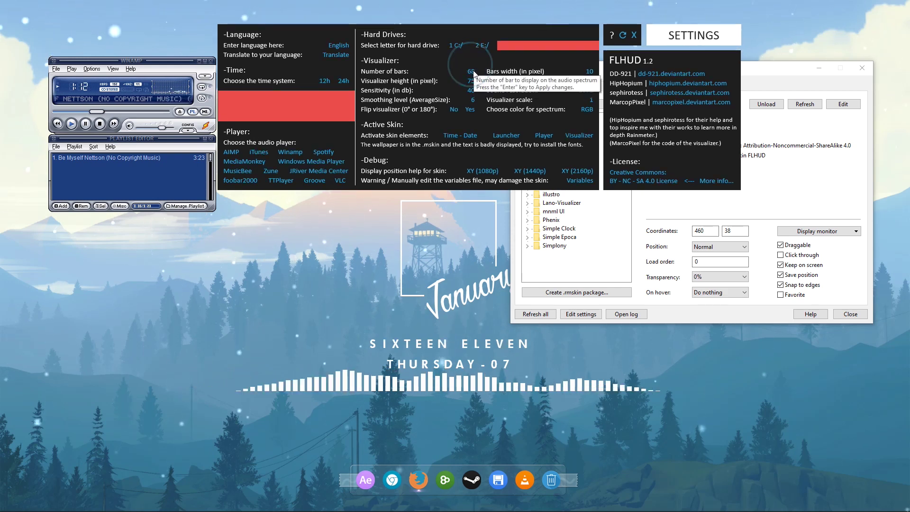
# Set the FLHUD visualizer's number of bars to 50 and flip the visualizer upside down.
pyautogui.click(465, 72)
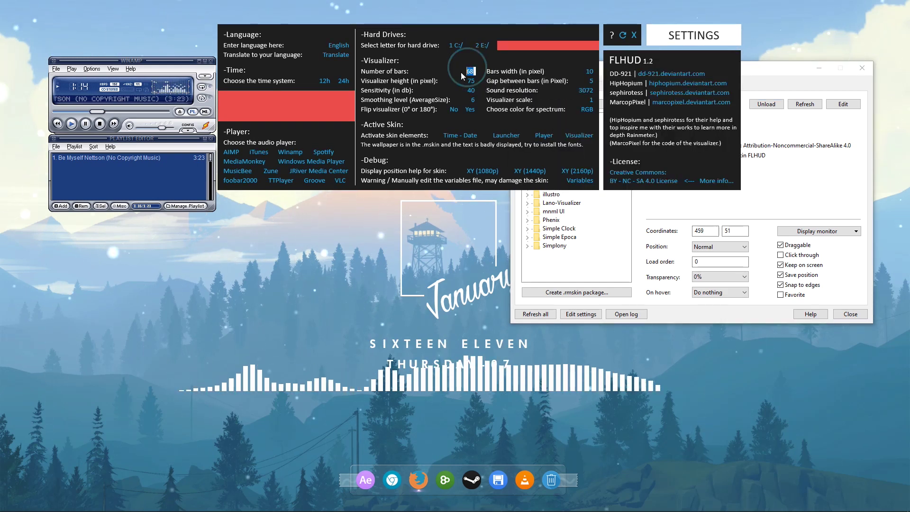
pyautogui.click(444, 65)
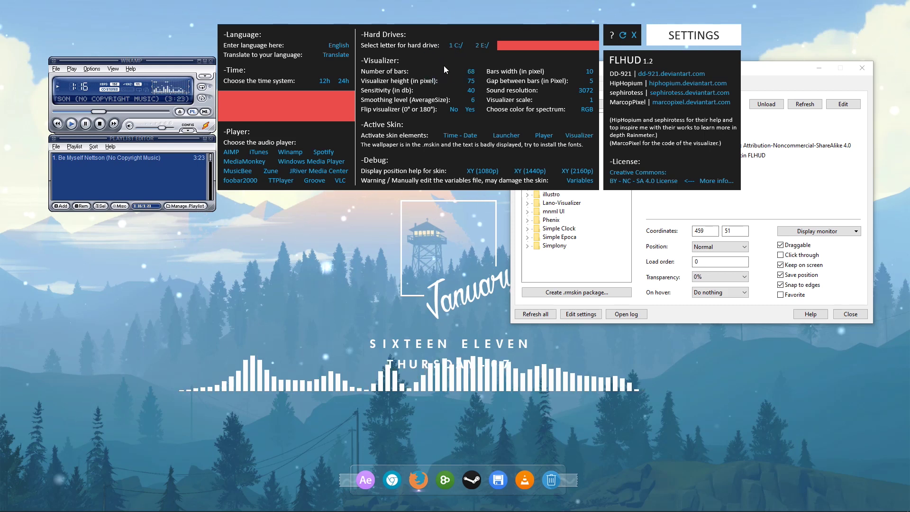
pyautogui.click(471, 71)
pyautogui.write('50')
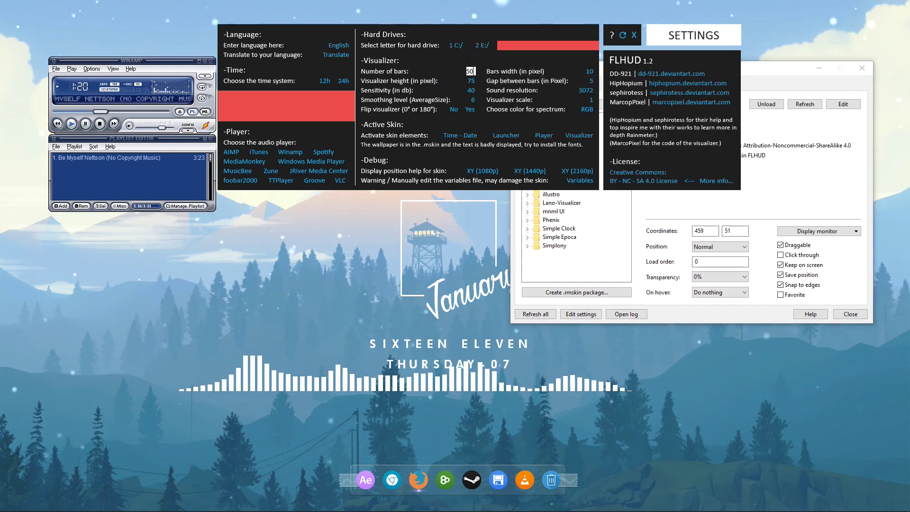
pyautogui.press('Escape')
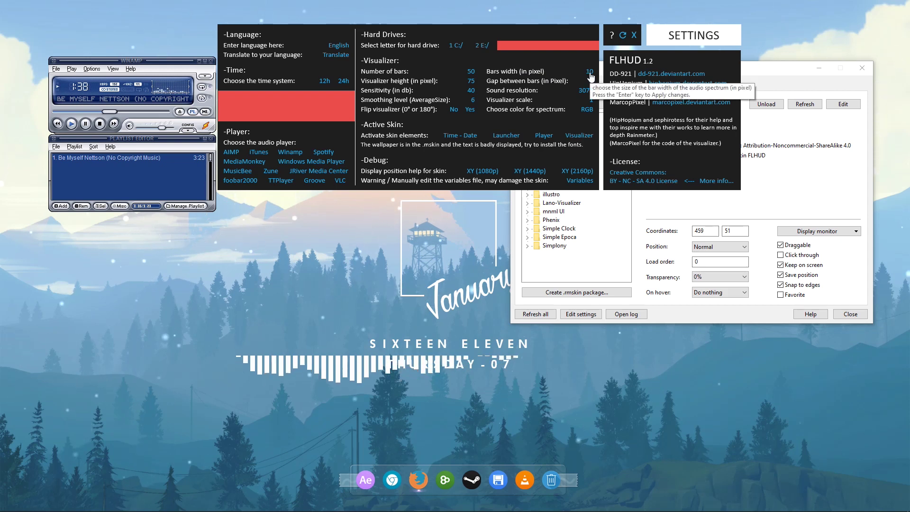
# Set the visualizer's bar width to 3 pixels and bar gap to 4 pixels, and centre it just below the clock's date.
pyautogui.press('Return')
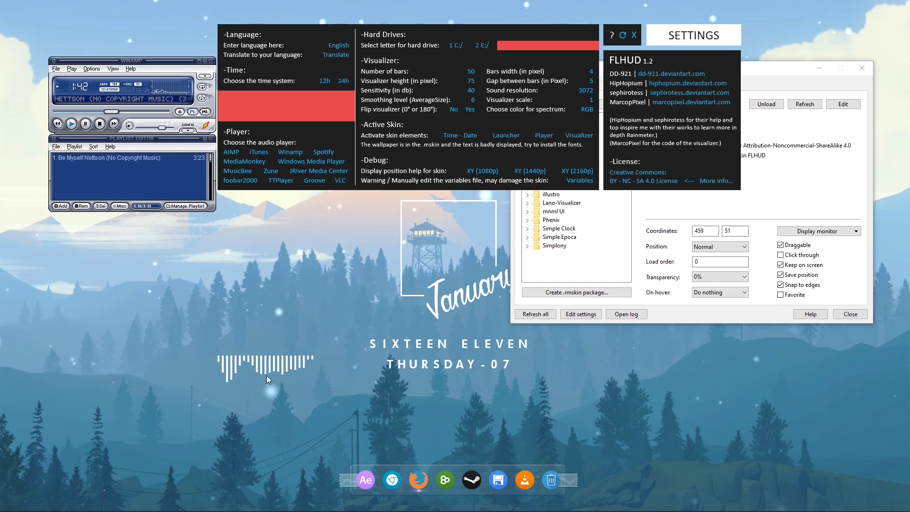
pyautogui.moveTo(279, 361); pyautogui.dragTo(329, 391)
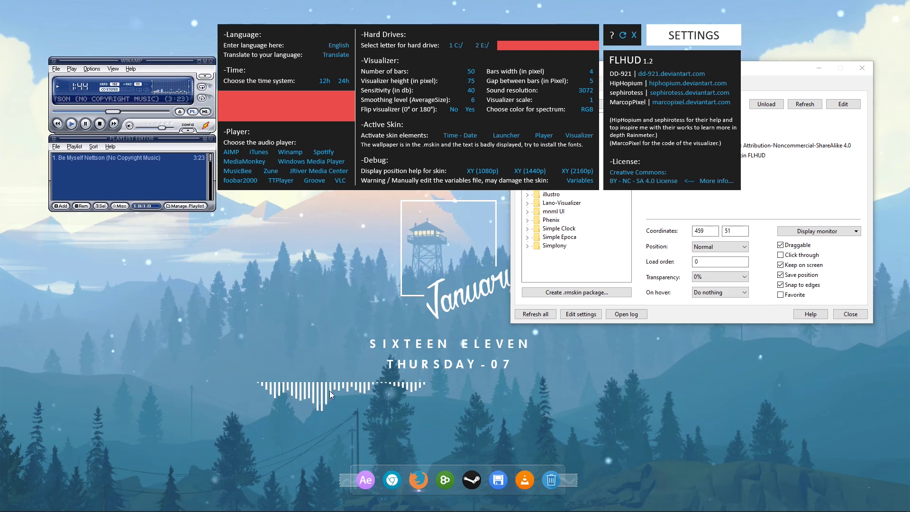
pyautogui.moveTo(454, 386); pyautogui.dragTo(446, 380)
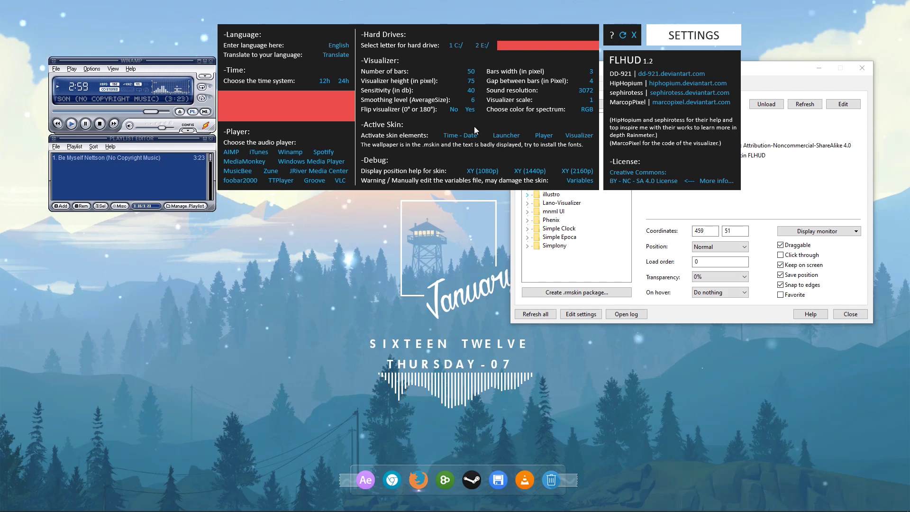
# Set the FLHUD visualizer's sensitivity to 20 dB, and close the settings skin and the Rainmeter manager.
pyautogui.click(470, 90)
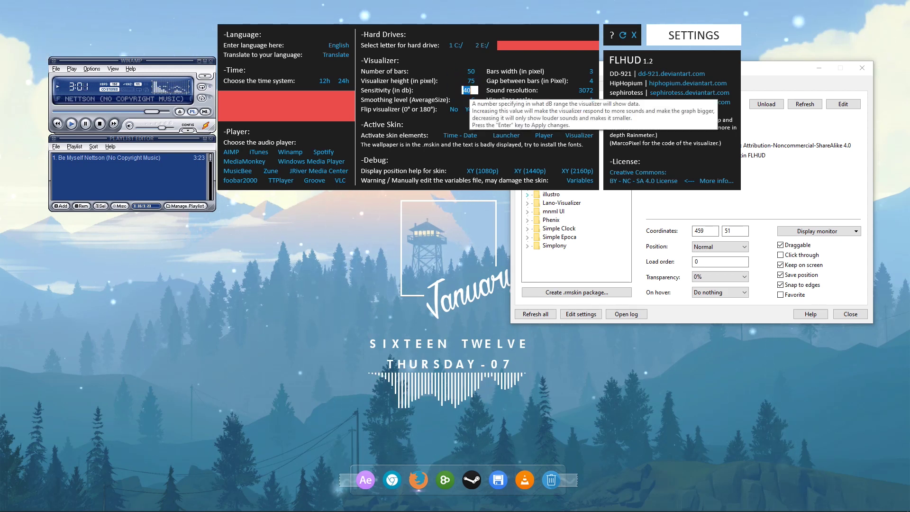
pyautogui.press('Return')
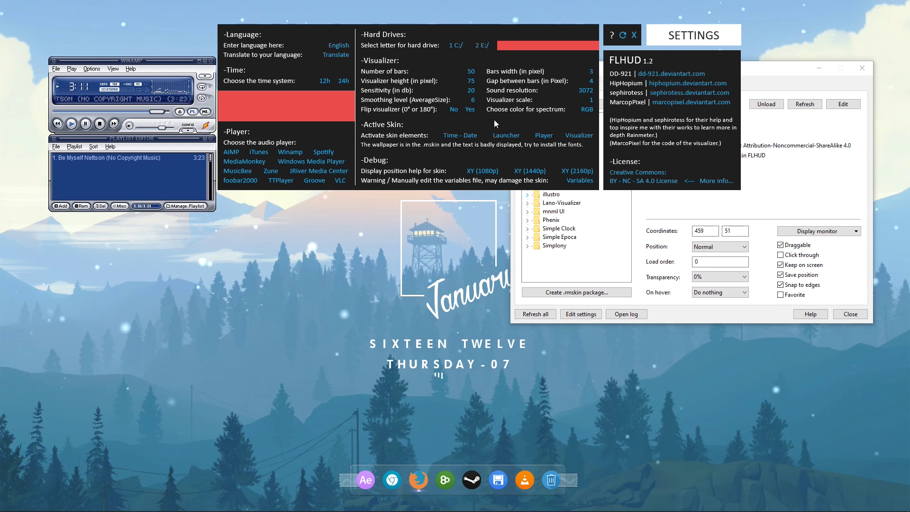
pyautogui.click(633, 35)
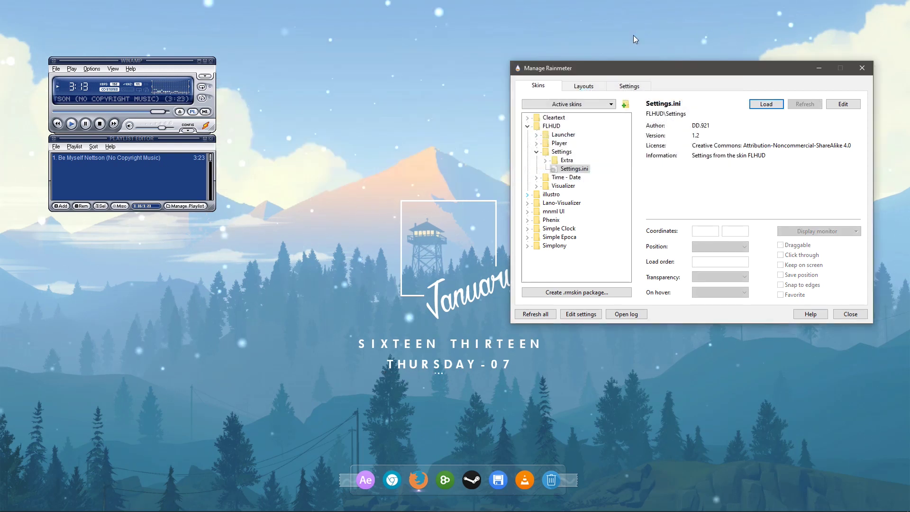
pyautogui.click(847, 315)
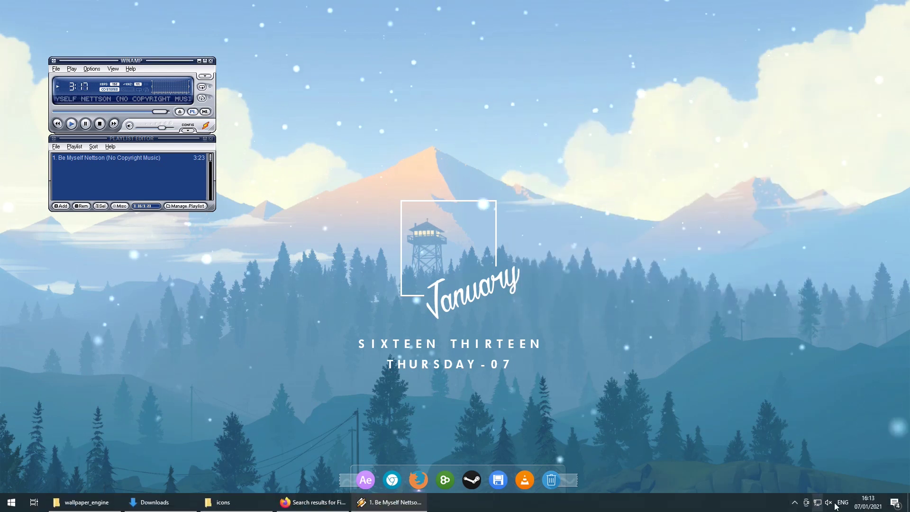
# Raise the system volume to 90 and replay the Be Myself Nettson track in Winamp with its windows hidden.
pyautogui.click(828, 502)
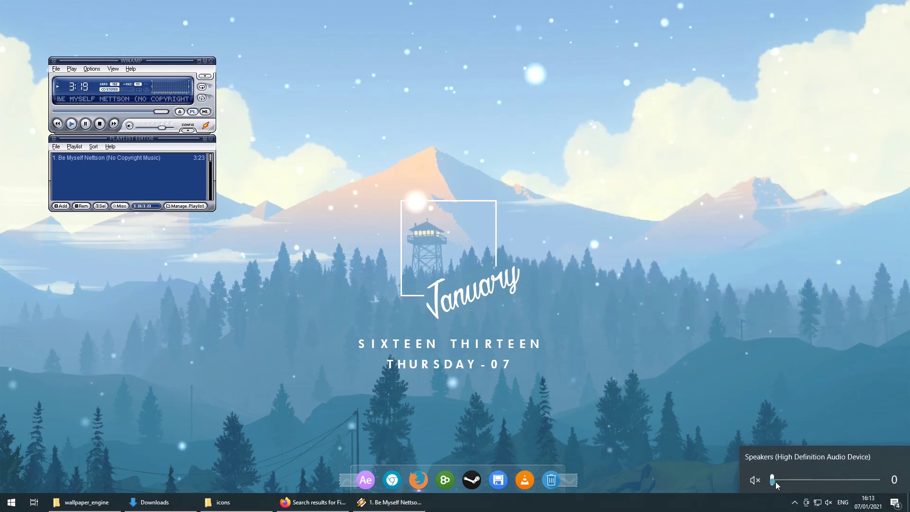
pyautogui.moveTo(775, 482); pyautogui.dragTo(868, 478)
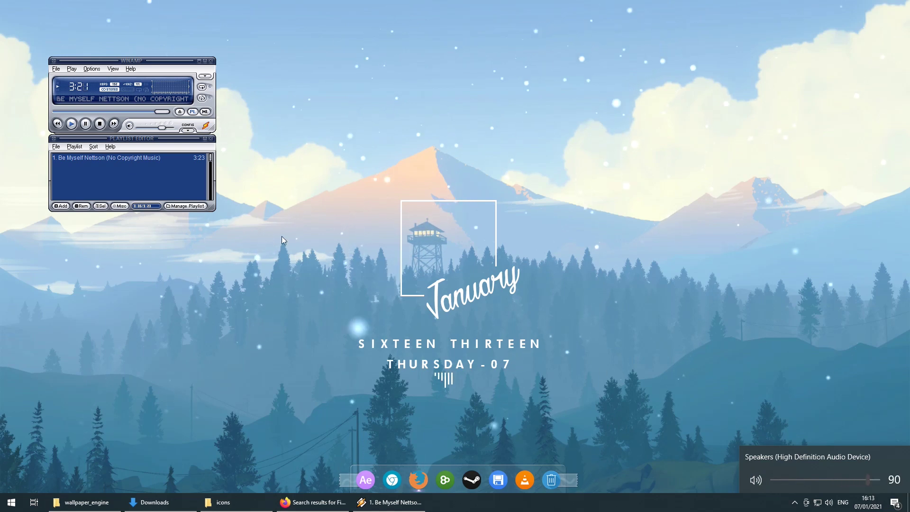
pyautogui.click(72, 124)
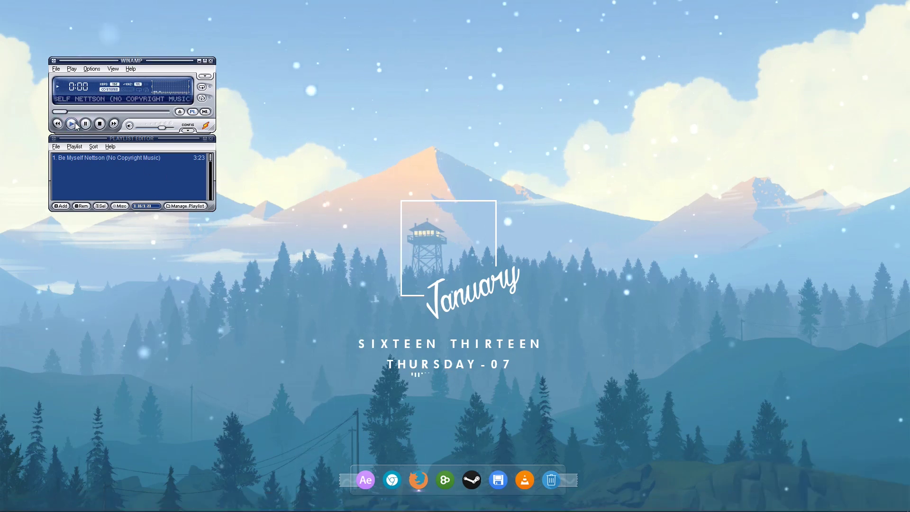
pyautogui.click(210, 60)
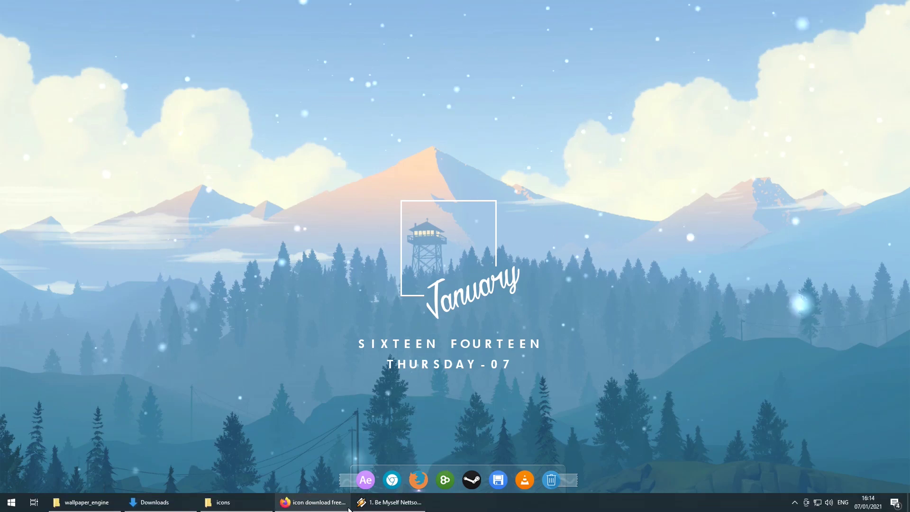
# Download the round orange Winamp icon as a 128-pixel PNG from the icon-icons.com search results in Firefox.
pyautogui.click(326, 508)
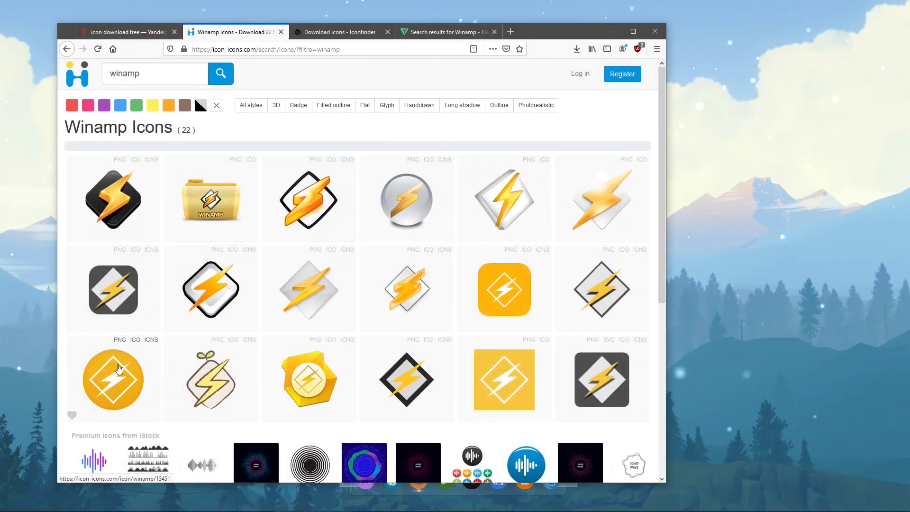
pyautogui.scroll(-1, 115, 374)
pyautogui.scroll(1, 115, 375)
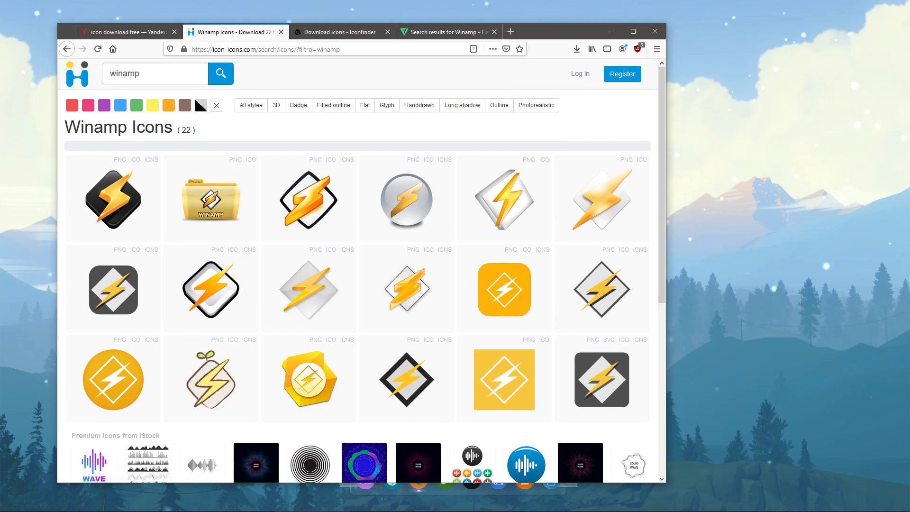
pyautogui.scroll(-1, 119, 303)
pyautogui.click(119, 291)
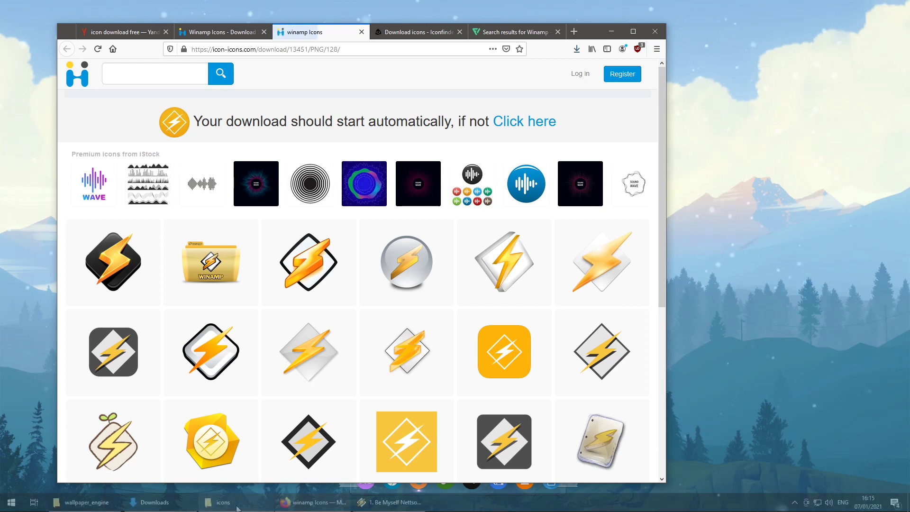
# Copy the downloaded winamp_14174.png into the Cozy times icons folder and minimize the browser.
pyautogui.click(237, 501)
pyautogui.click(576, 49)
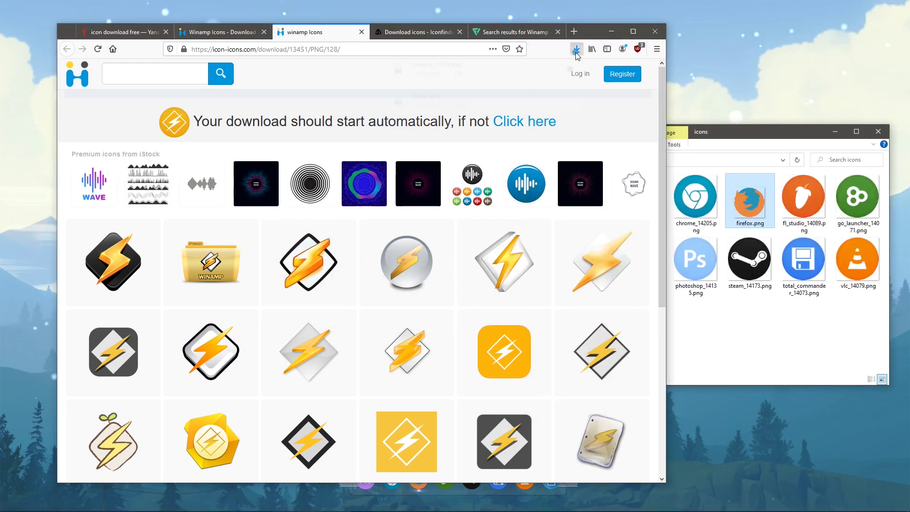
pyautogui.moveTo(462, 79); pyautogui.dragTo(734, 347)
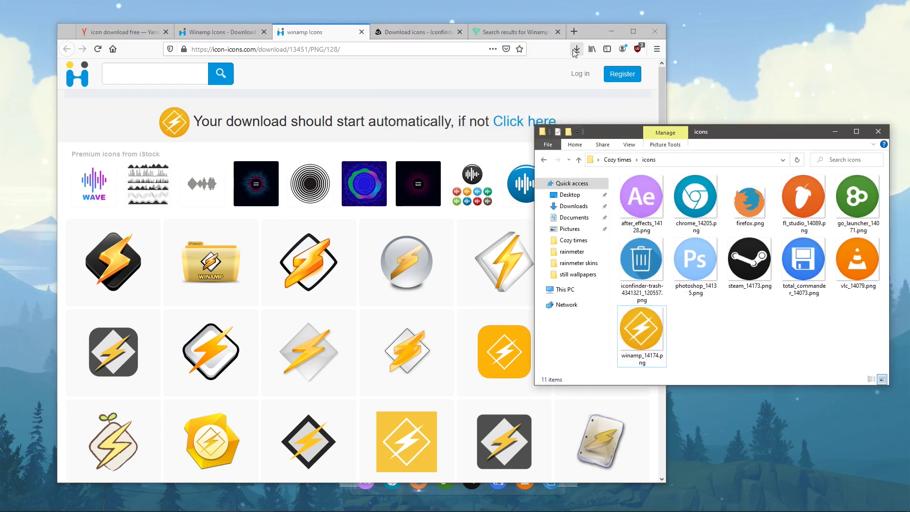
pyautogui.click(609, 33)
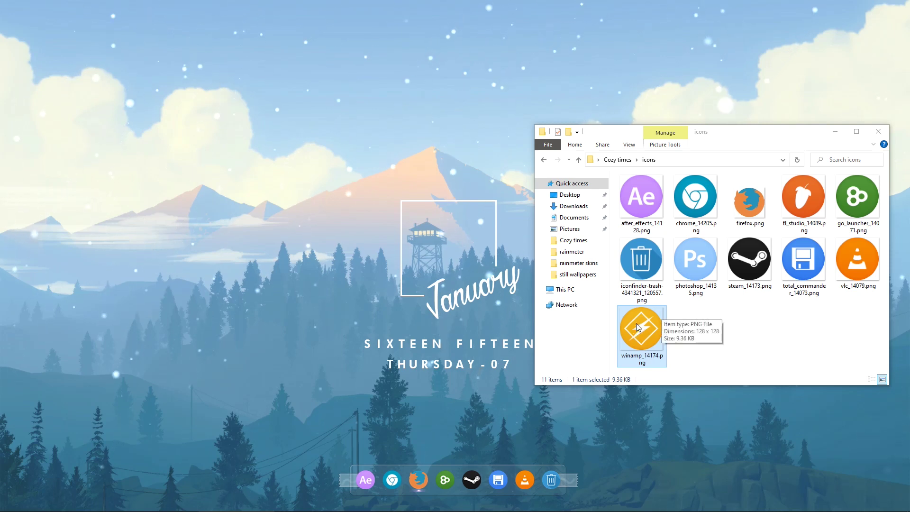
# Add winamp_14174.png to the dock just after the Firefox icon and label the entry Winamp.
pyautogui.moveTo(636, 324); pyautogui.dragTo(440, 477)
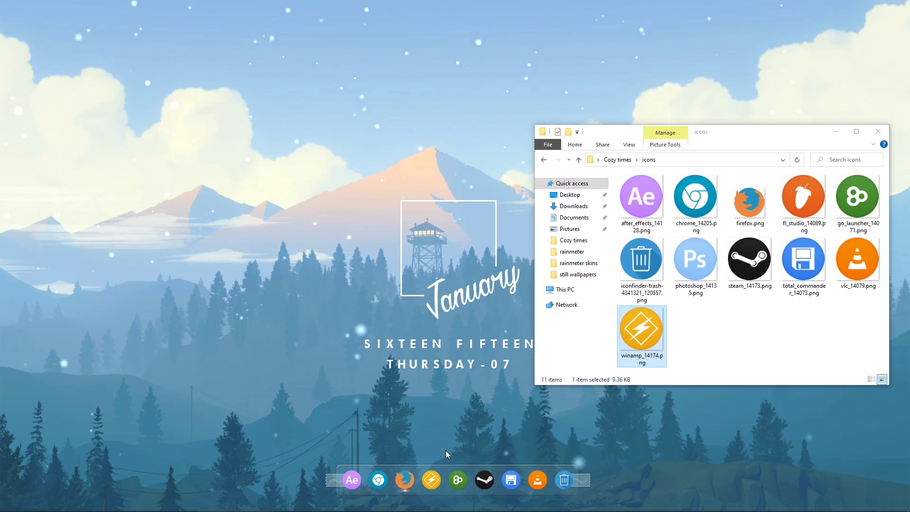
pyautogui.rightClick(429, 481)
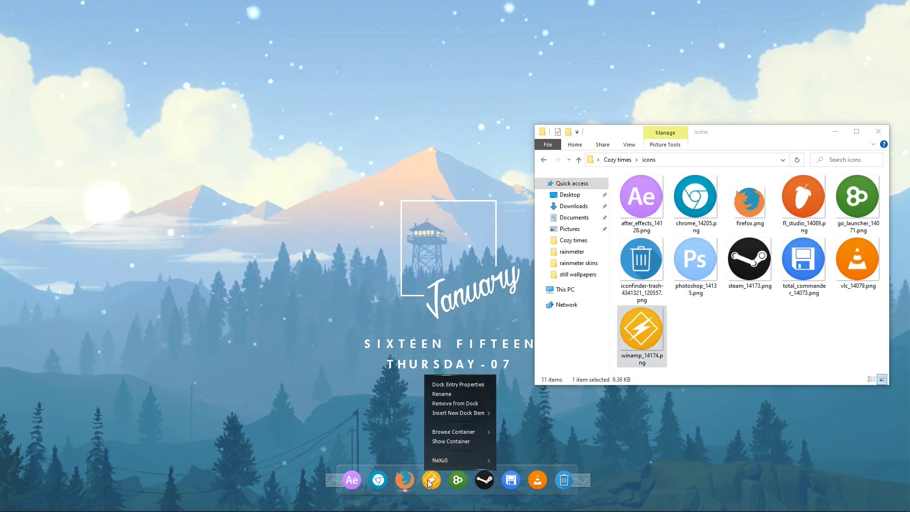
pyautogui.click(455, 385)
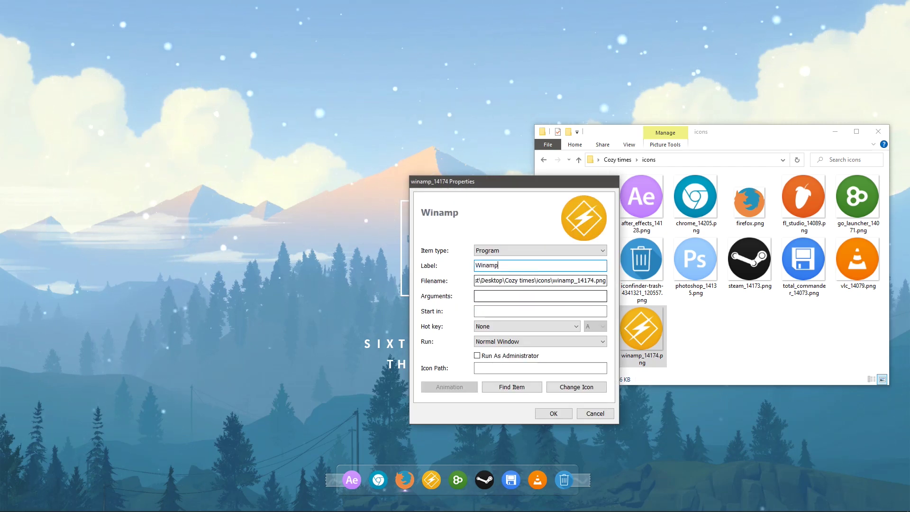
pyautogui.click(483, 311)
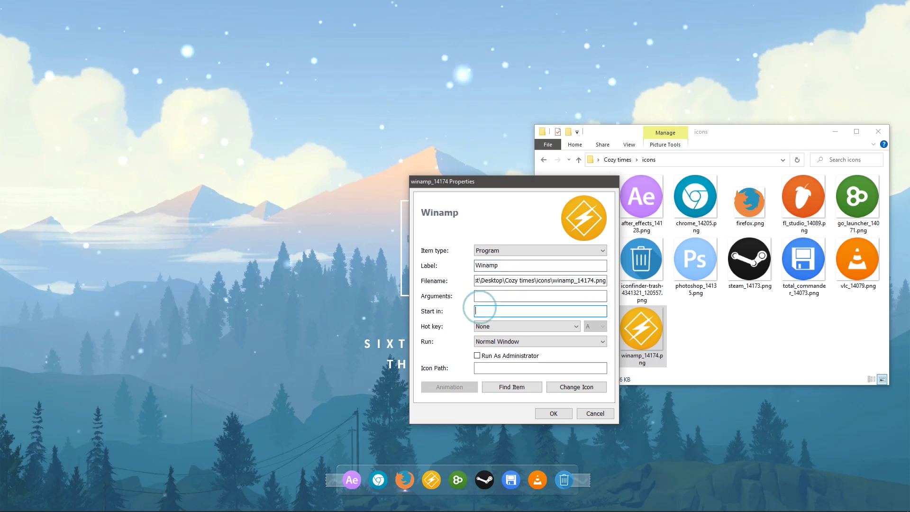
# Link the new Winamp dock entry to winamp.exe in C:\Program Files (x86)\Winamp and apply its properties.
pyautogui.click(517, 388)
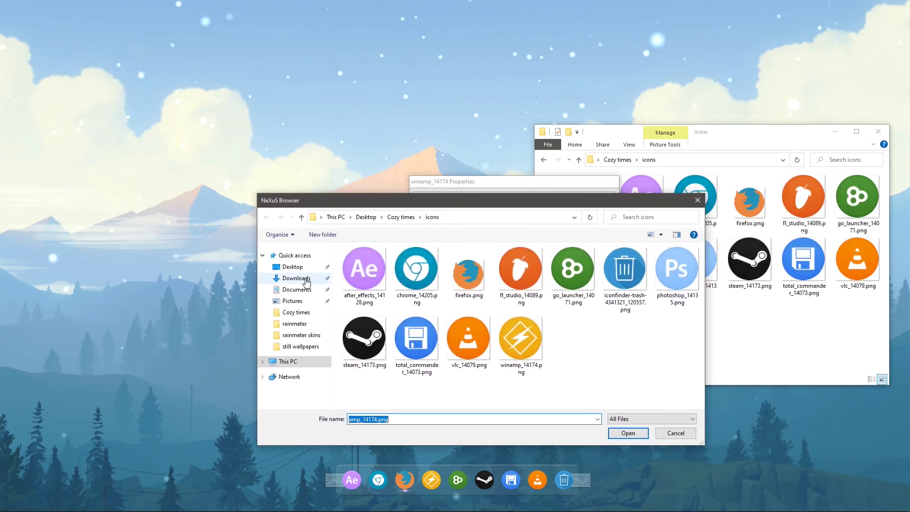
pyautogui.click(285, 362)
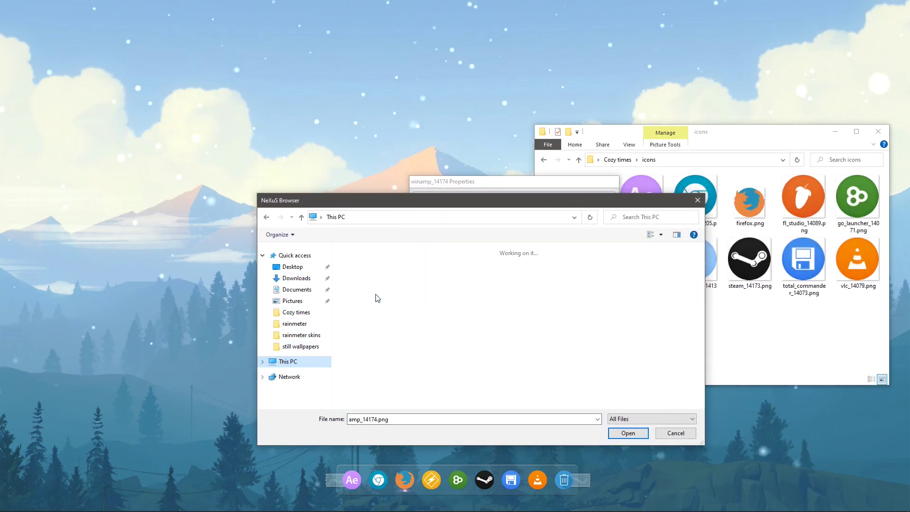
pyautogui.doubleClick(391, 388)
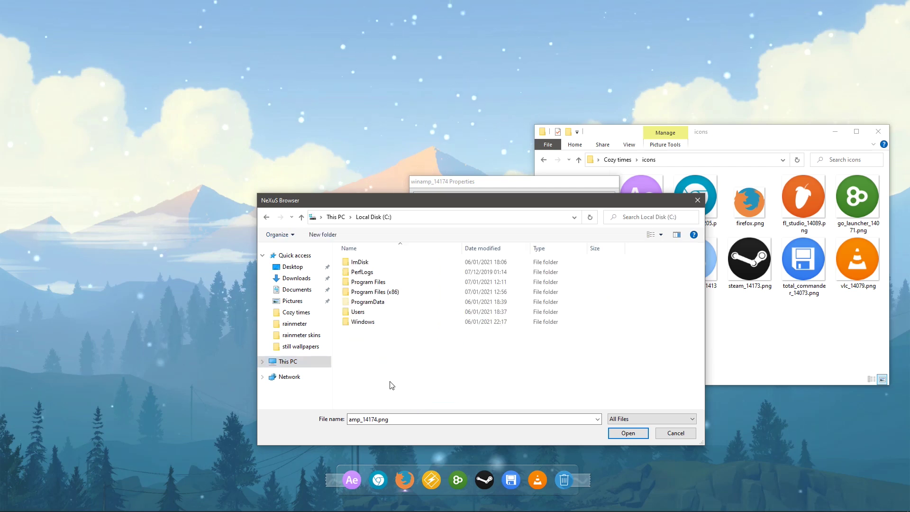
pyautogui.click(372, 293)
pyautogui.doubleClick(372, 292)
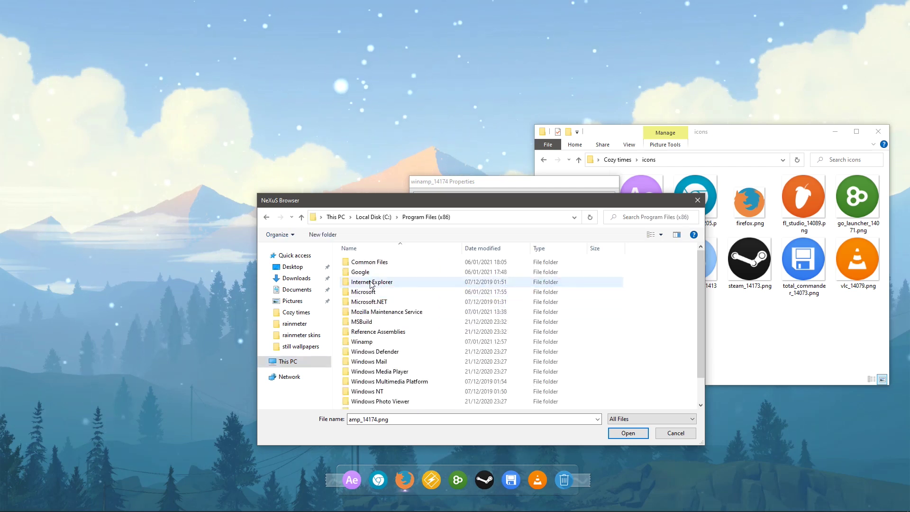
pyautogui.click(372, 341)
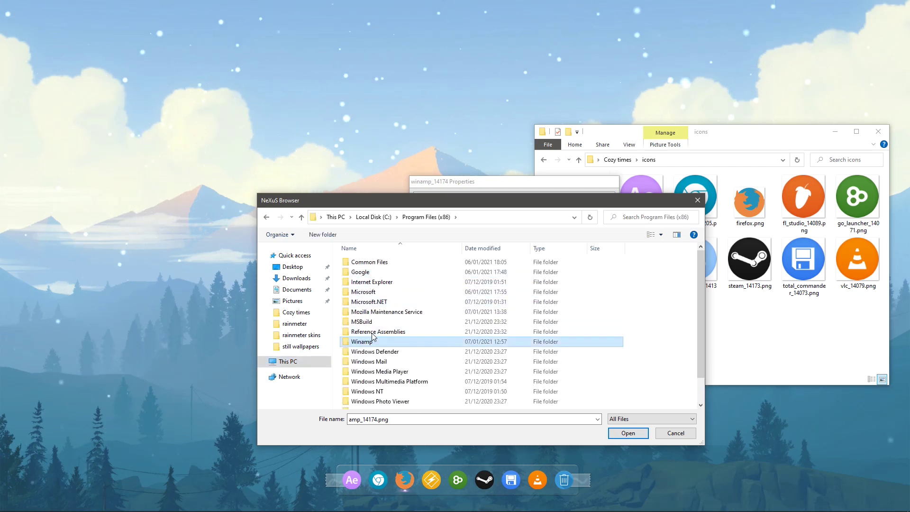
pyautogui.doubleClick(372, 340)
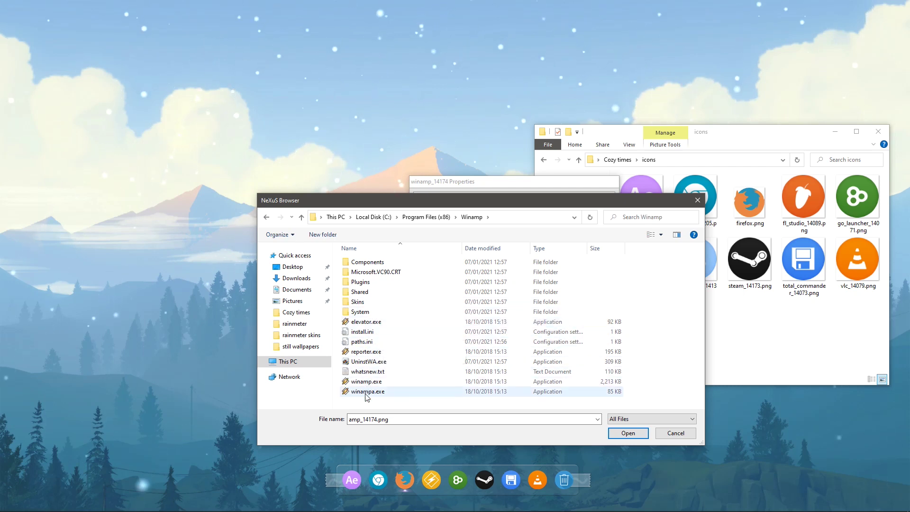
pyautogui.click(403, 382)
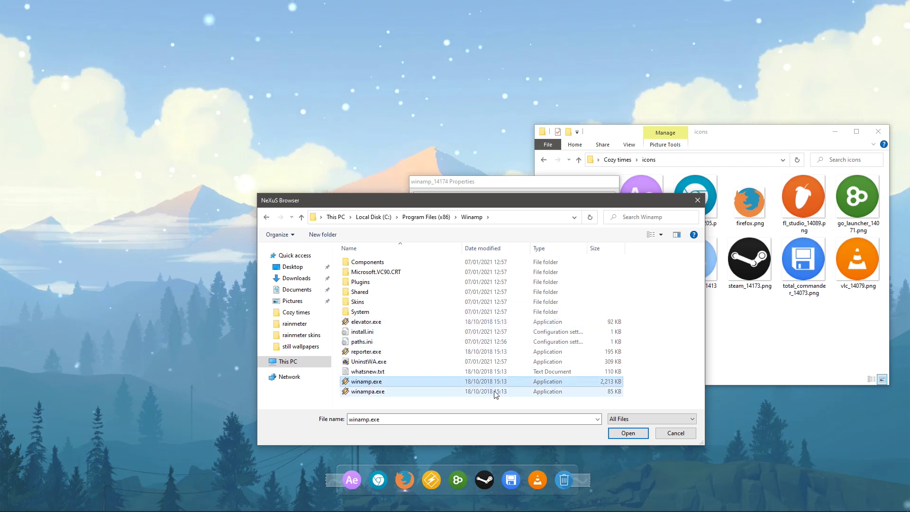
pyautogui.click(627, 434)
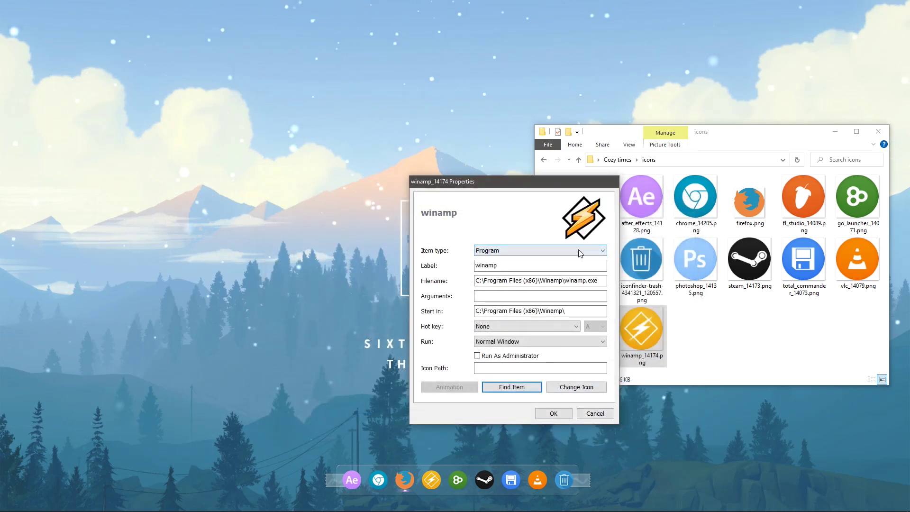
pyautogui.click(554, 413)
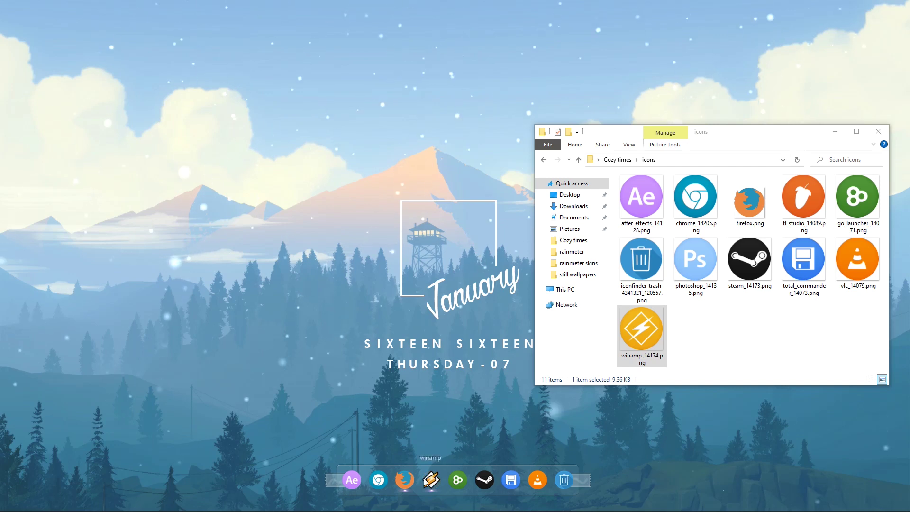
# Apply the winamp_14174.png icon to the Winamp dock entry, open Winamp from it and close the icons folder.
pyautogui.moveTo(644, 319); pyautogui.dragTo(429, 476)
pyautogui.click(431, 479)
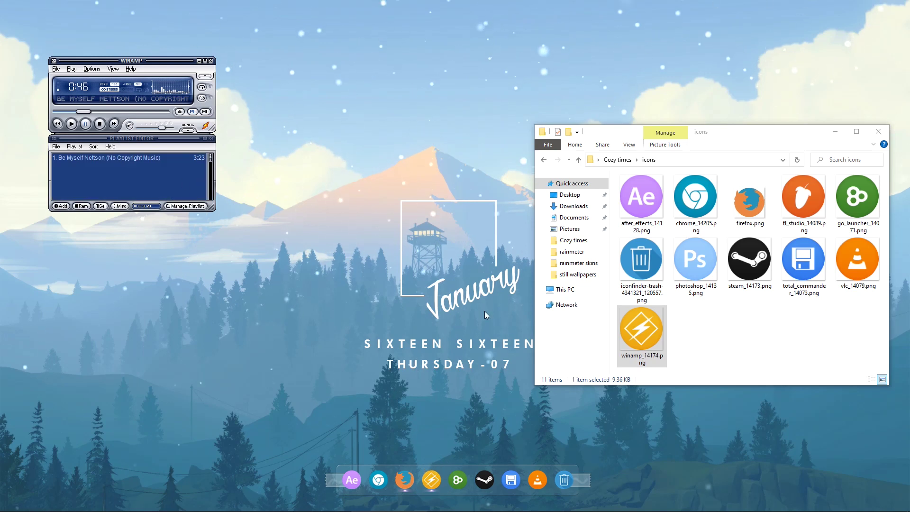
pyautogui.click(878, 132)
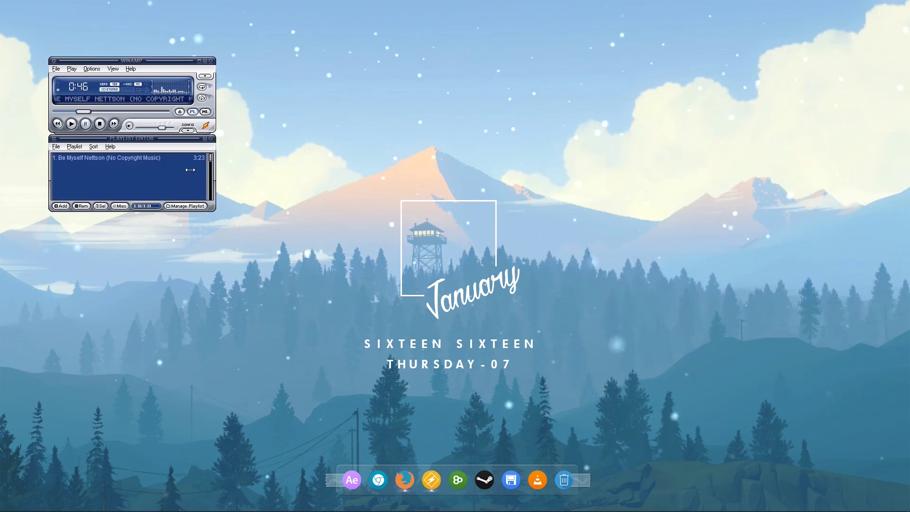
# Play the Be Myself Nettson track from its beginning and clear the Winamp and browser windows off the desktop.
pyautogui.moveTo(75, 117); pyautogui.dragTo(66, 111)
pyautogui.click(72, 125)
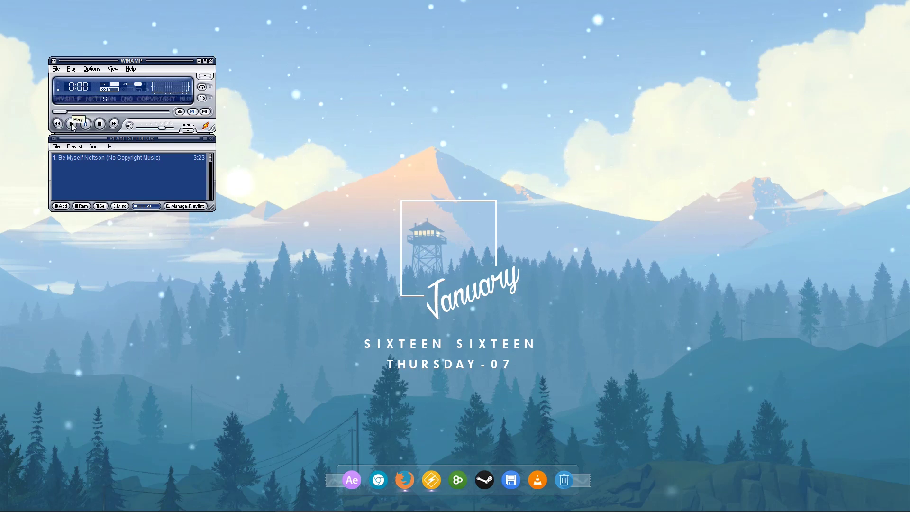
pyautogui.click(72, 125)
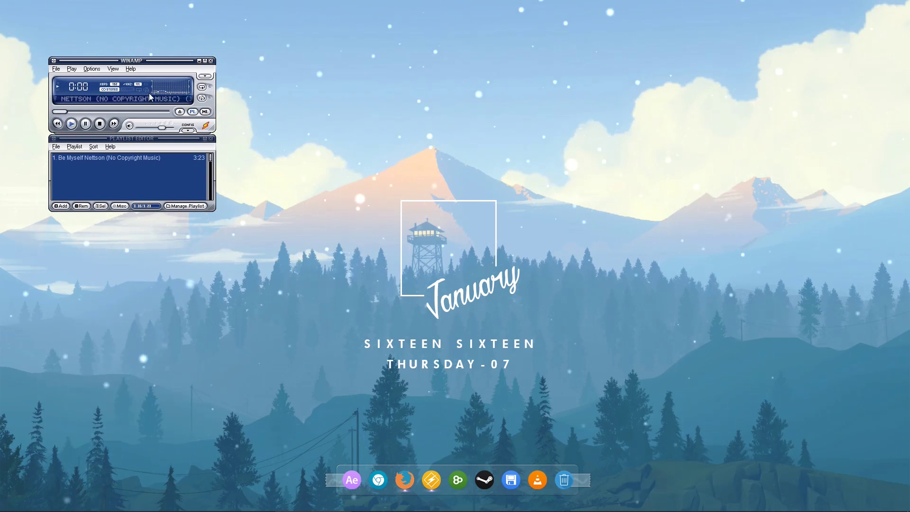
pyautogui.click(199, 61)
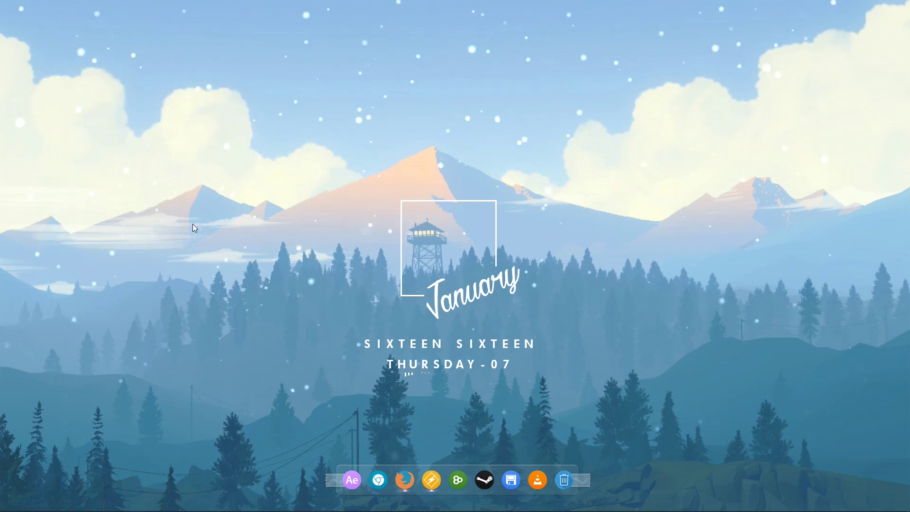
pyautogui.hotkey('alt', 'Tab')
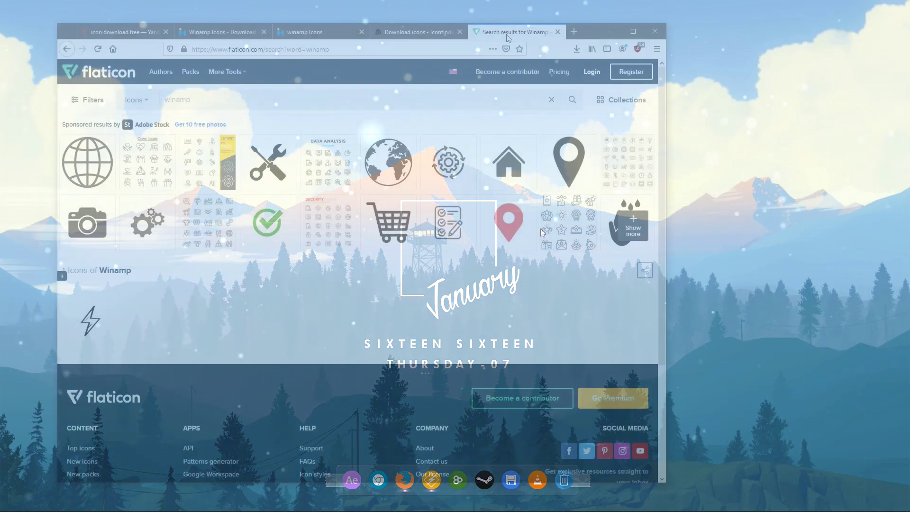
pyautogui.click(612, 34)
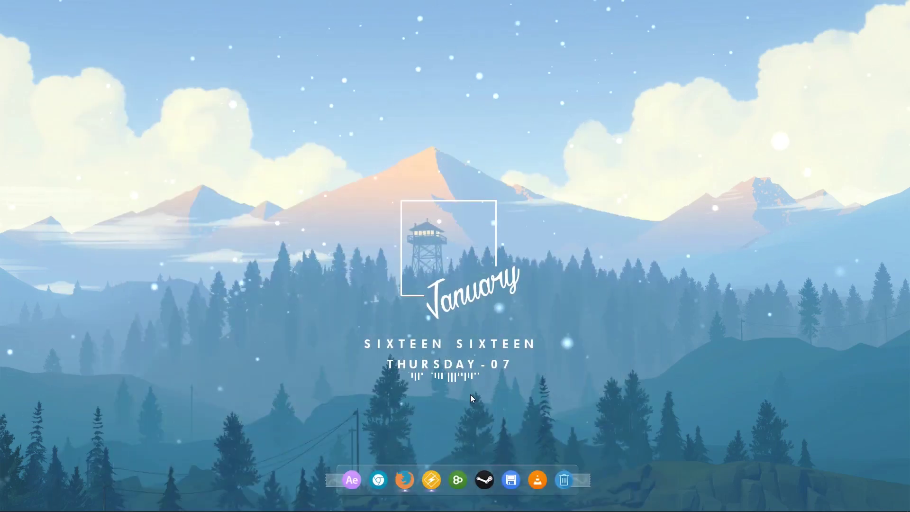
# Test the Winamp dock entry by opening the player, moving its windows toward the clock, closing it and launching it again.
pyautogui.click(429, 480)
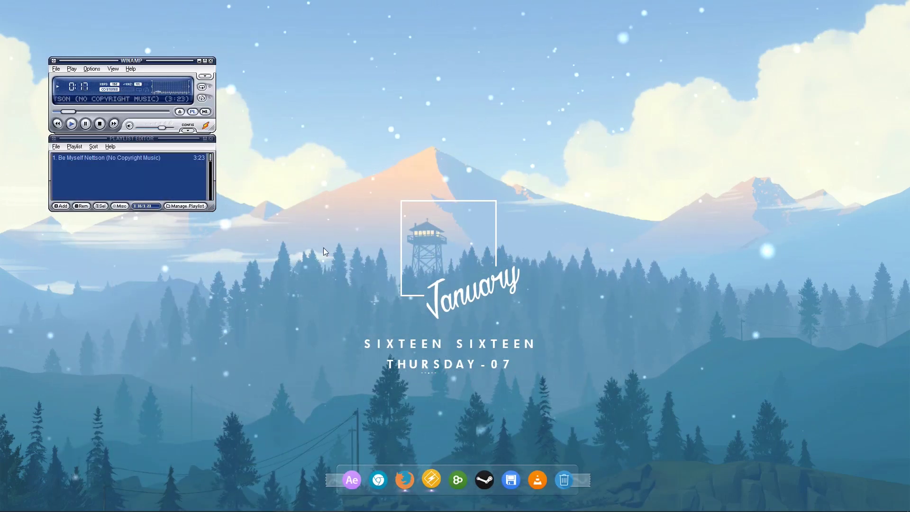
pyautogui.moveTo(292, 96); pyautogui.dragTo(286, 180)
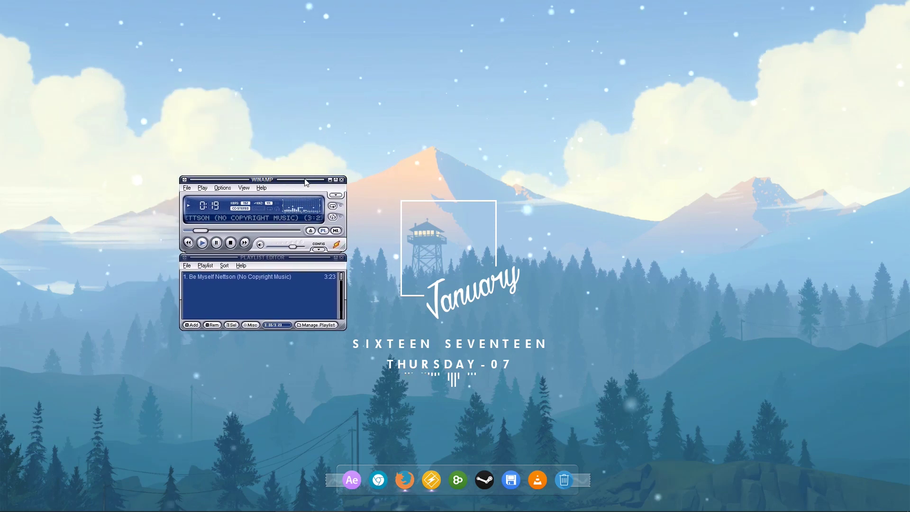
pyautogui.click(344, 179)
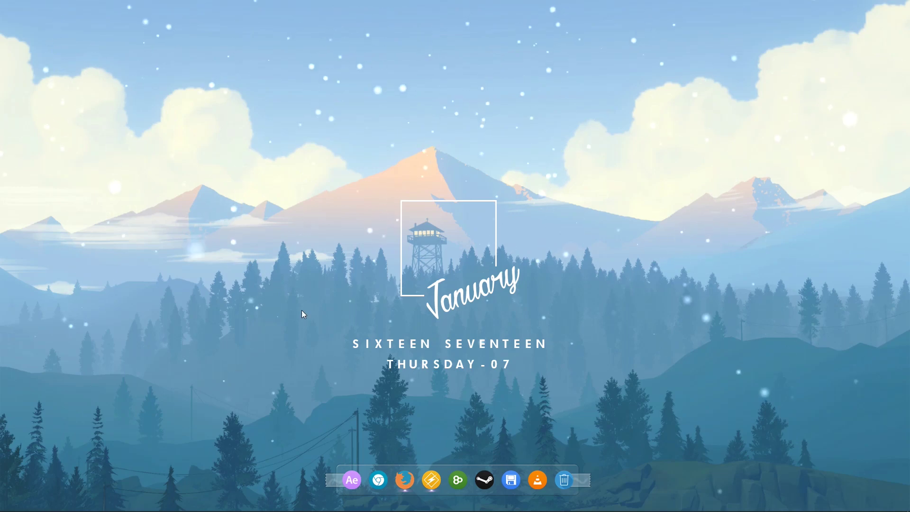
pyautogui.click(431, 480)
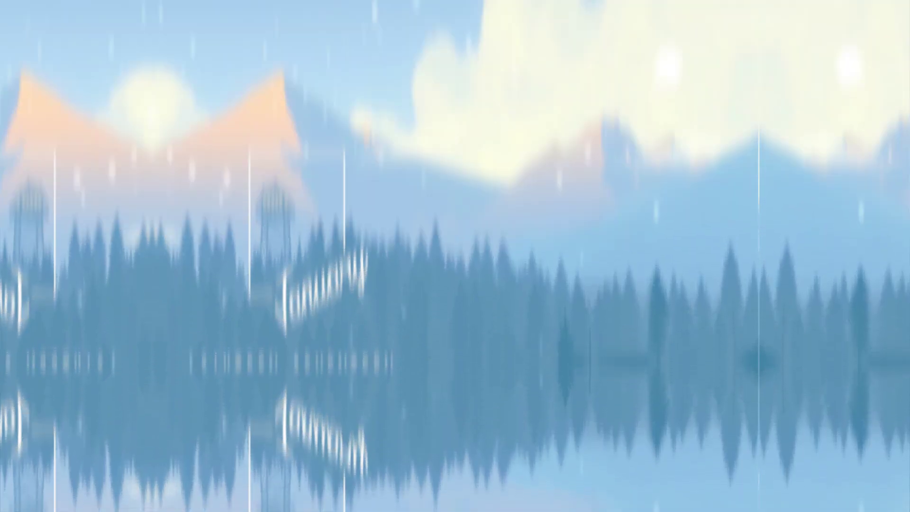